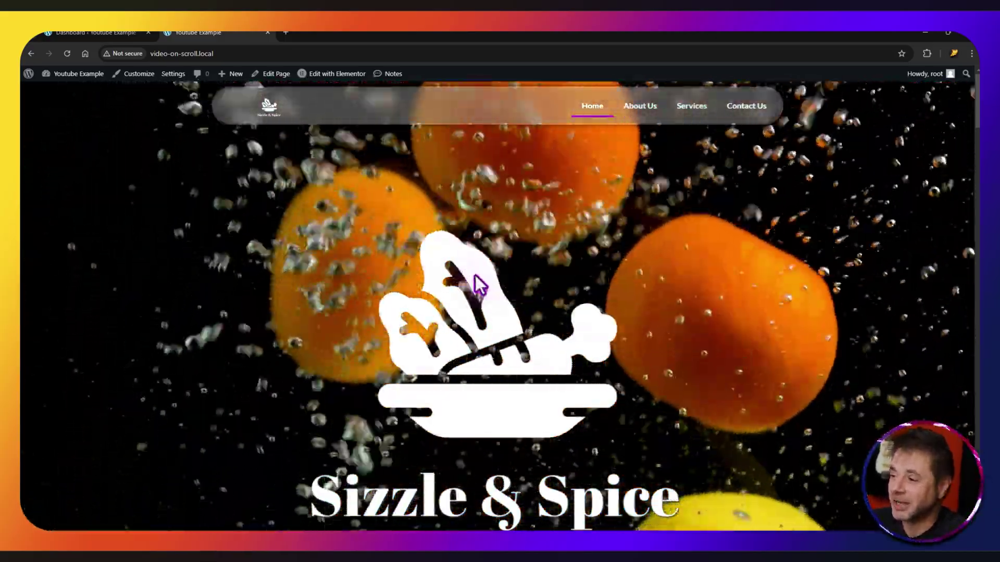
Examine how the floating header looks over the different sections of the Sizzle & Spice home page.
scroll(464, 287, "down", 3)
scroll(464, 289, "down", 6)
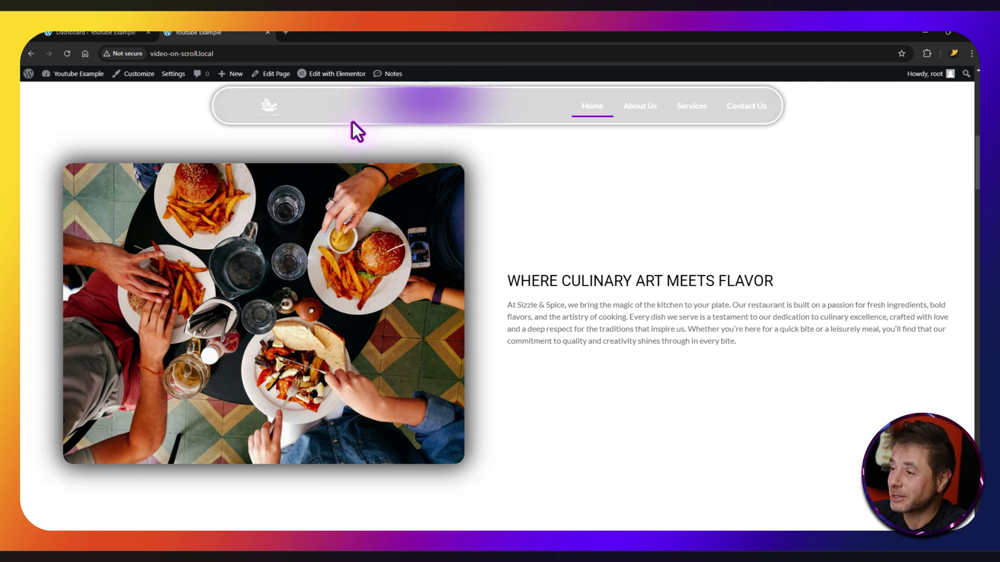
scroll(589, 189, "down", 10)
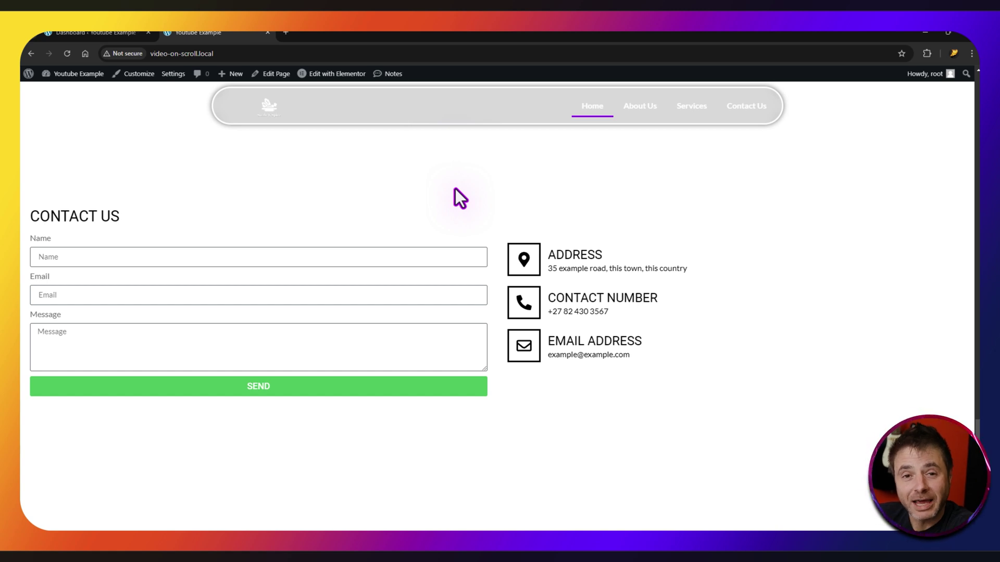
scroll(456, 188, "down", 3)
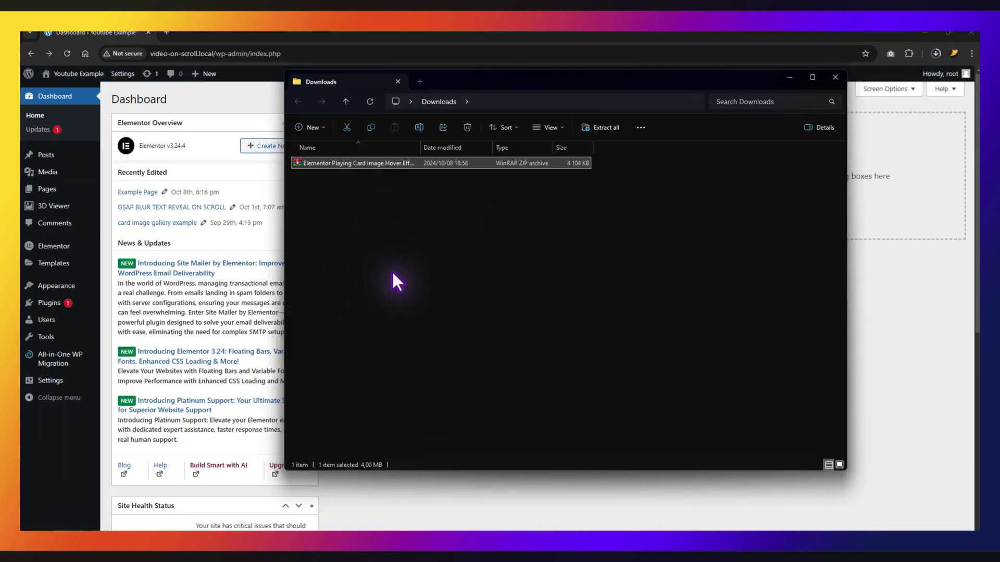
Extract the template file from the Elementor Playing Card Image Hover Effect with Animated Popup ZIP into Downloads and return to the WordPress dashboard.
double_click(374, 162)
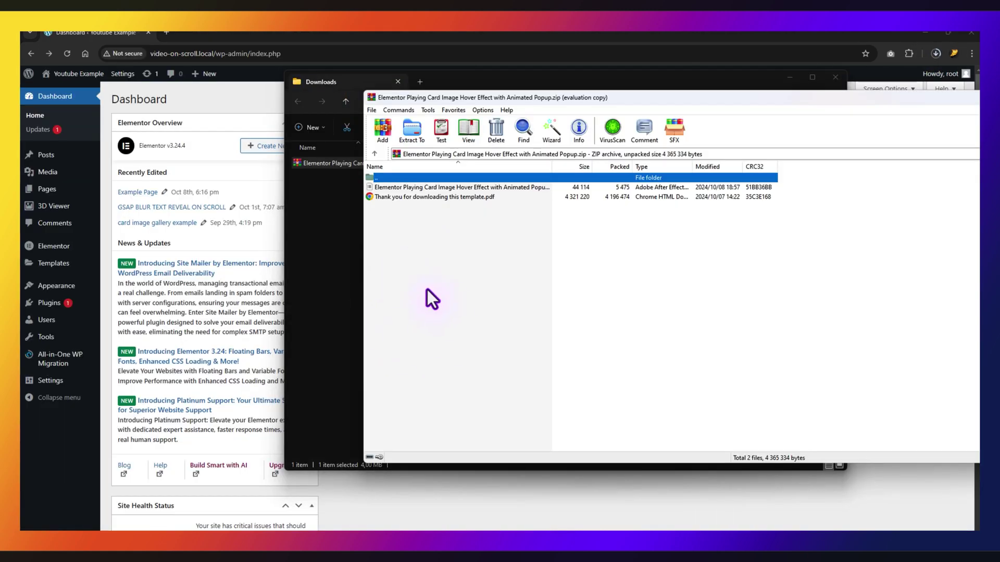
left_click(466, 186)
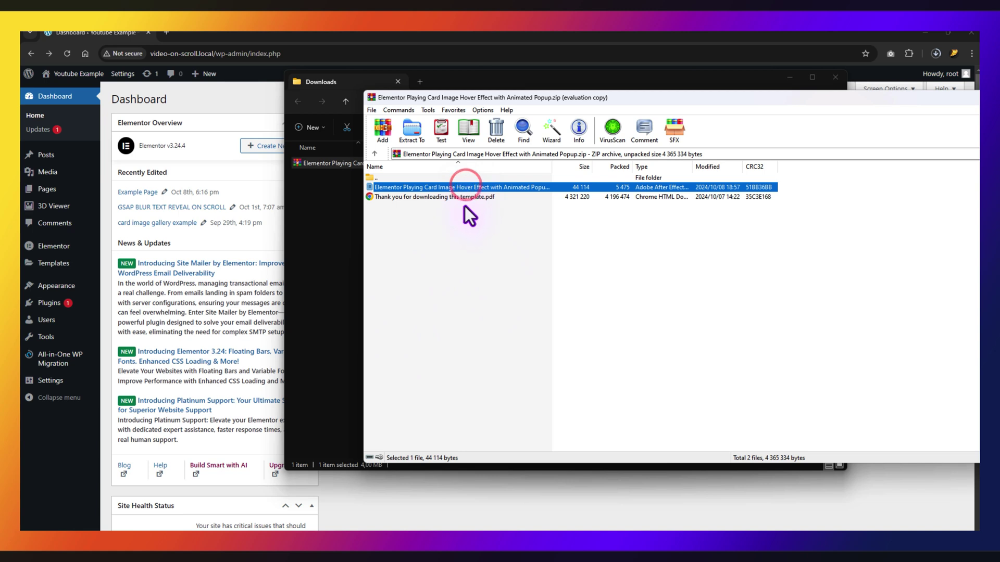
left_click(459, 197)
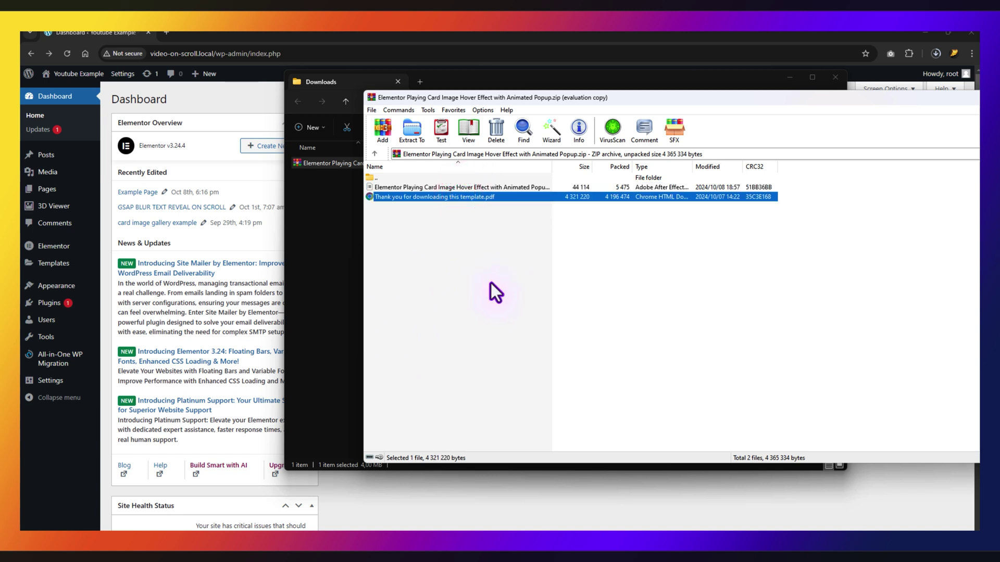
key("Up")
left_click_drag(458, 188, 326, 208)
key("alt+Tab")
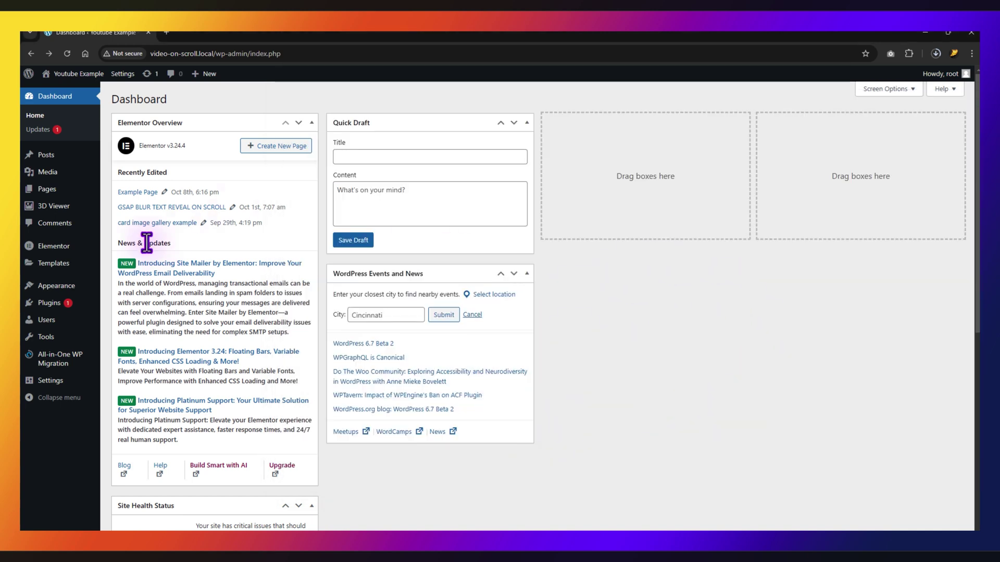
Create a new header in the Theme Builder and dismiss the template library to get a blank canvas.
mouse_move(54, 267)
left_click(129, 293)
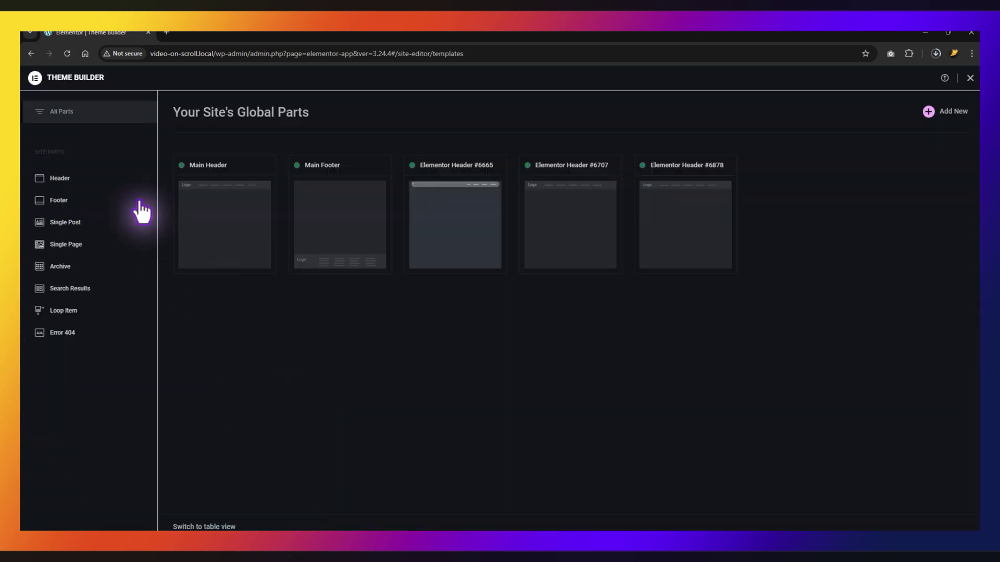
left_click(116, 180)
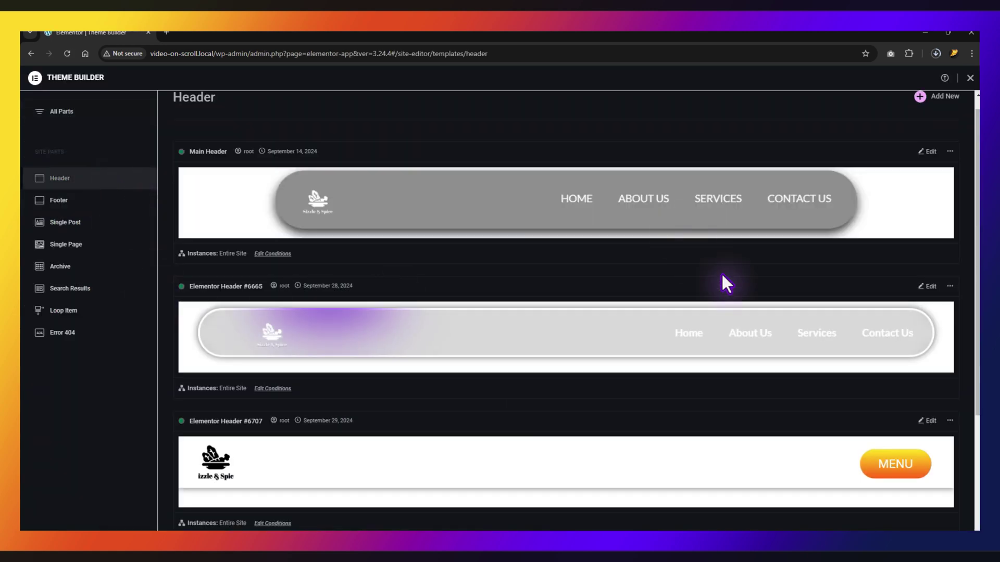
left_click(927, 96)
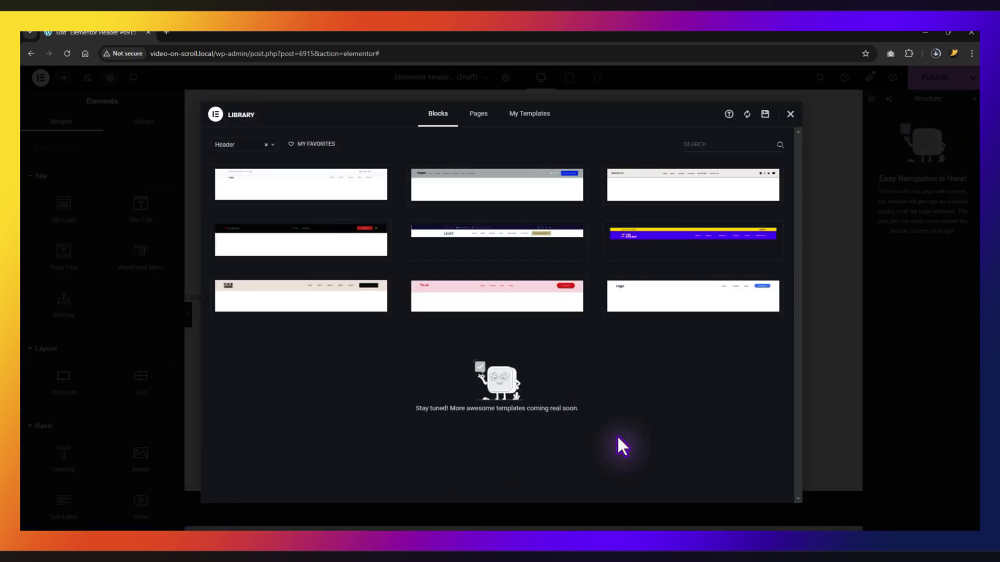
left_click(790, 115)
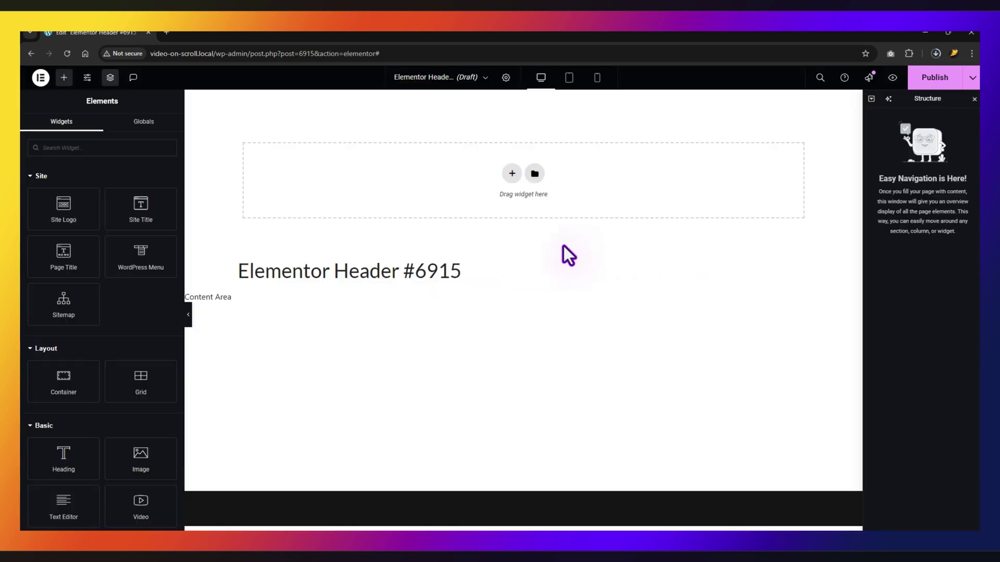
Import the extracted Elementor Playing Card Image Hover Effect JSON file into the template library, accepting the unsafe-file warning.
left_click(535, 174)
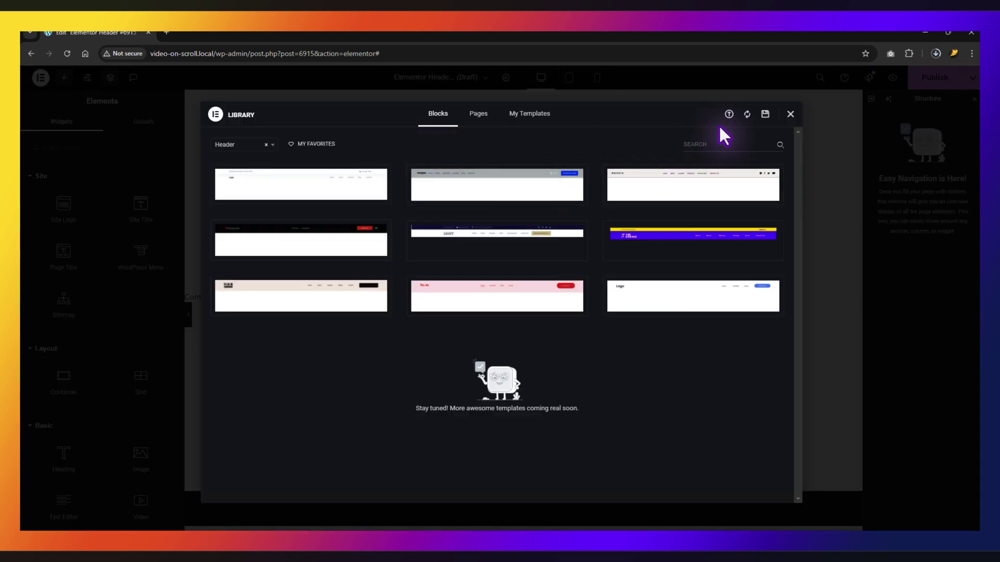
left_click(728, 114)
left_click(462, 83)
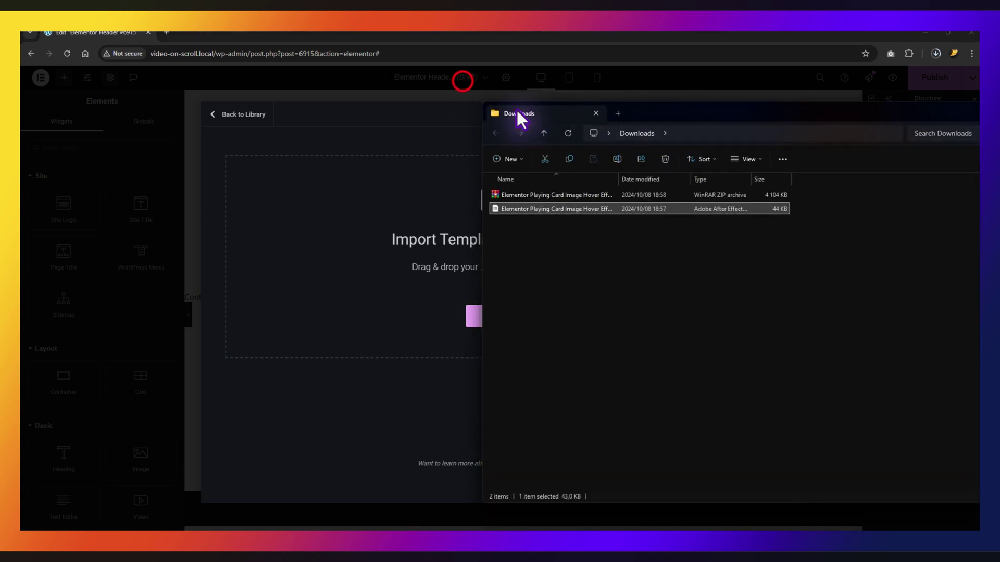
left_click_drag(539, 208, 399, 218)
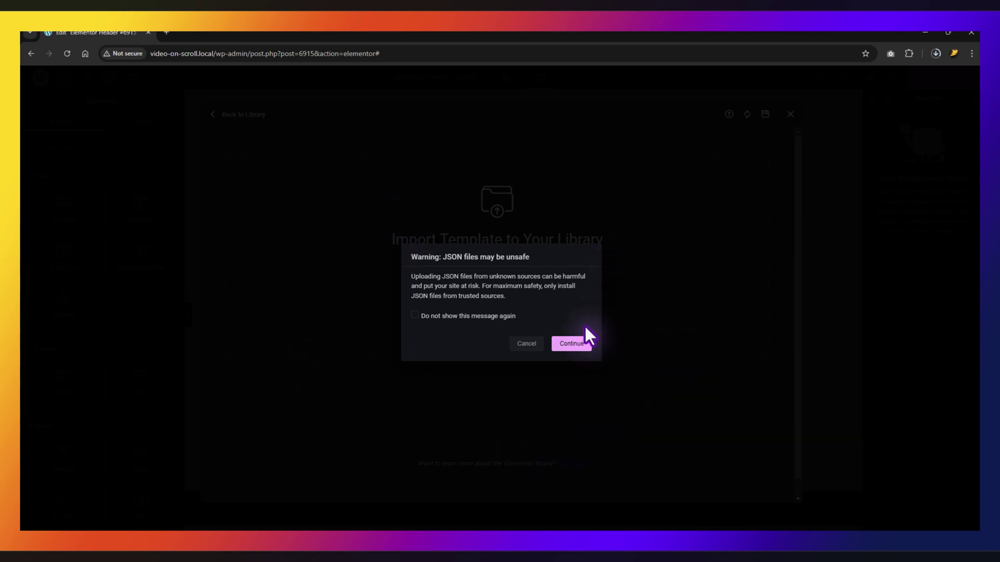
left_click(573, 345)
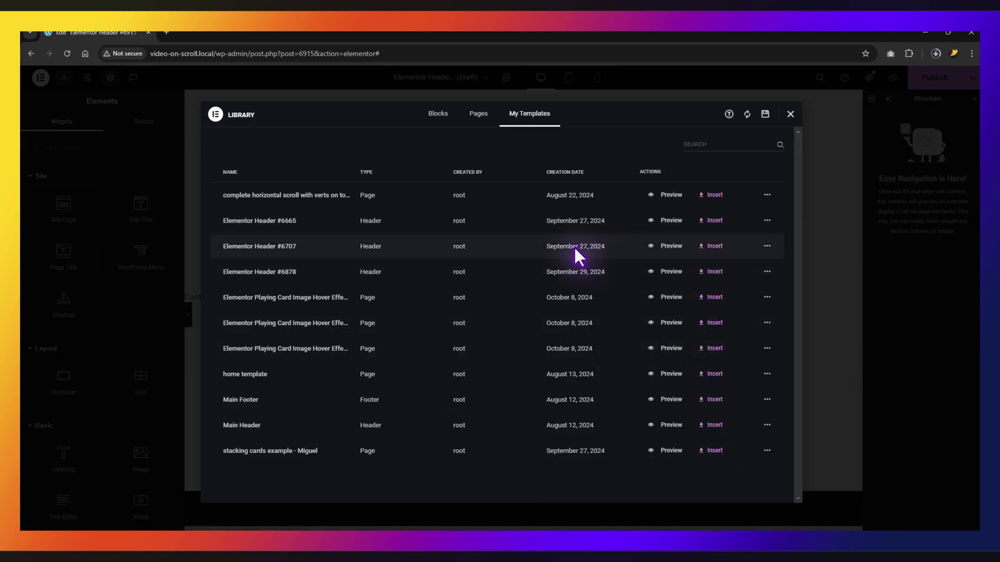
left_click(575, 248)
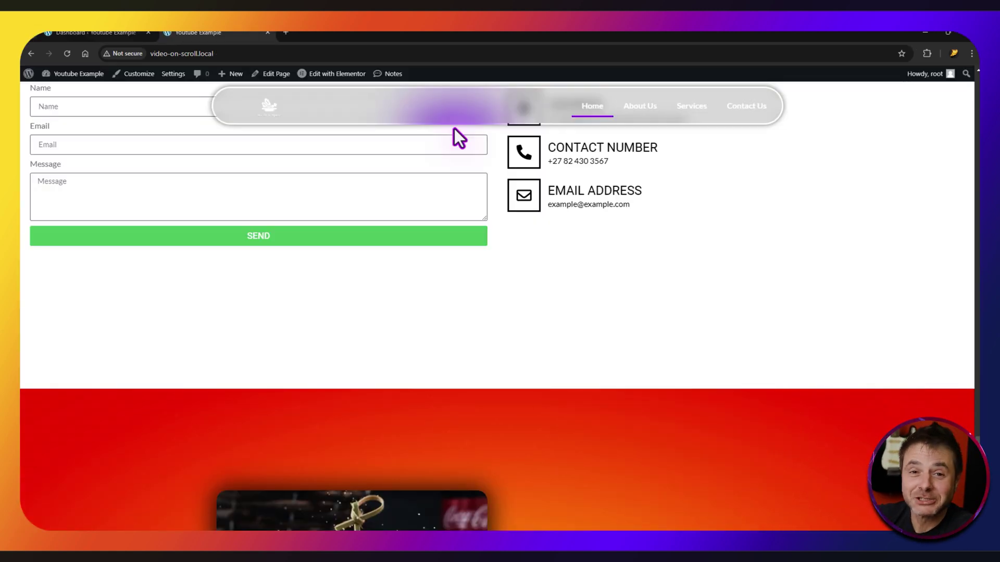
From the WordPress dashboard, add a new Theme Builder header and close the template library without choosing a block.
key("alt+Left")
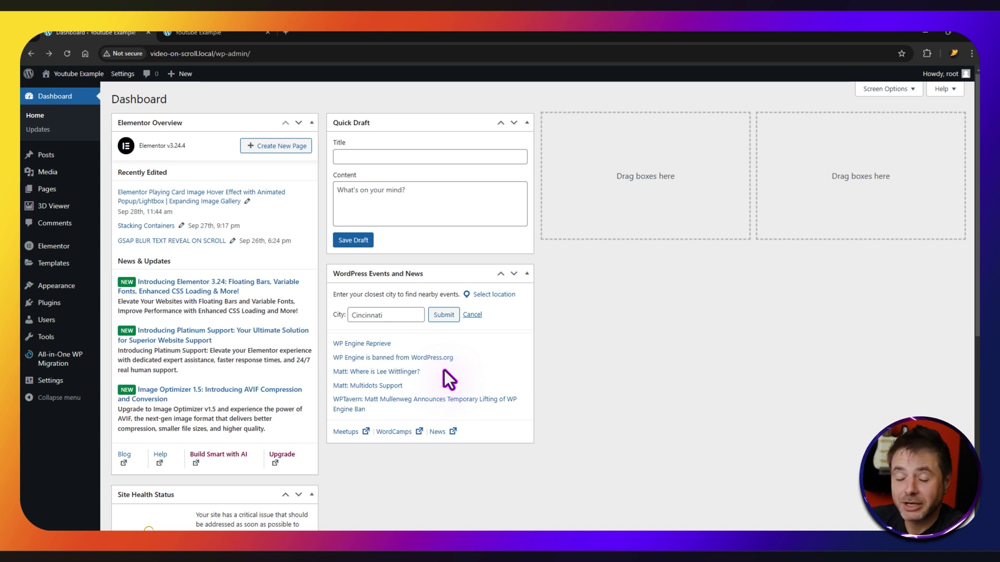
mouse_move(39, 266)
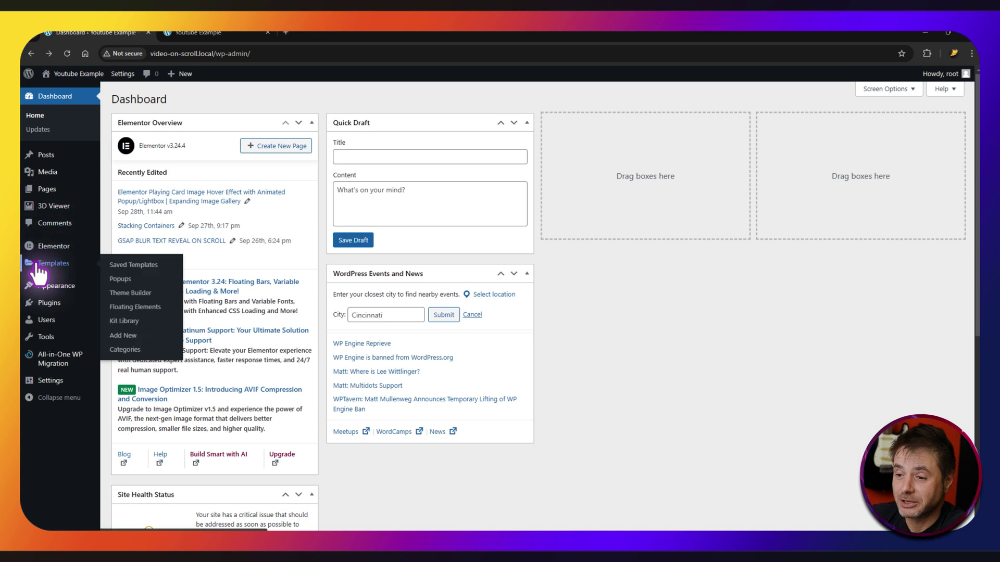
left_click(124, 295)
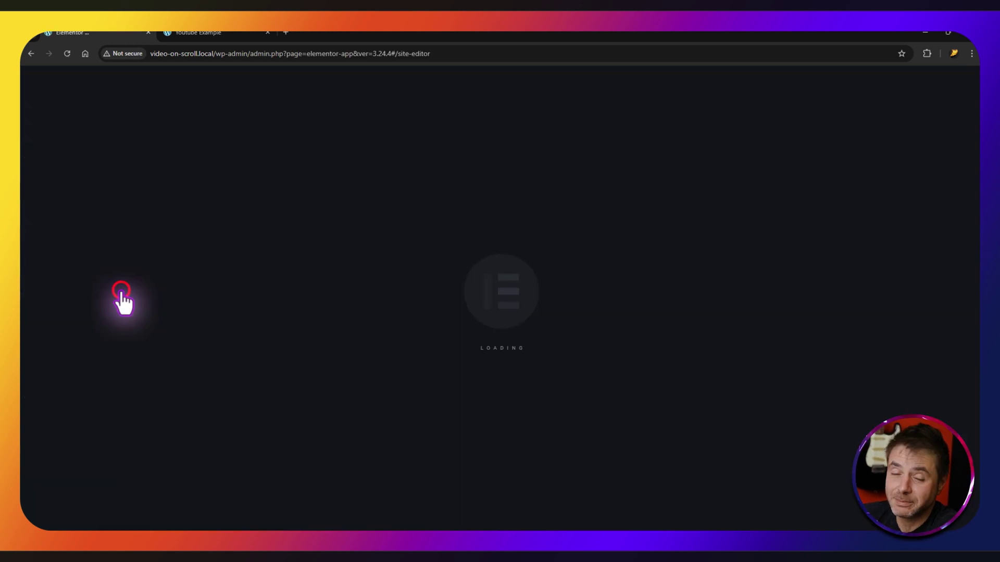
mouse_move(139, 180)
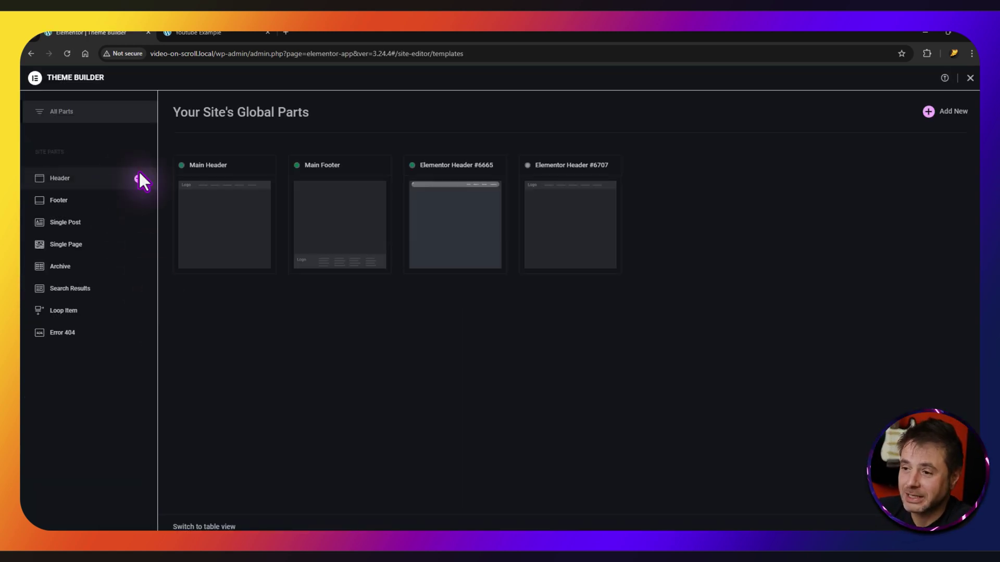
left_click(91, 181)
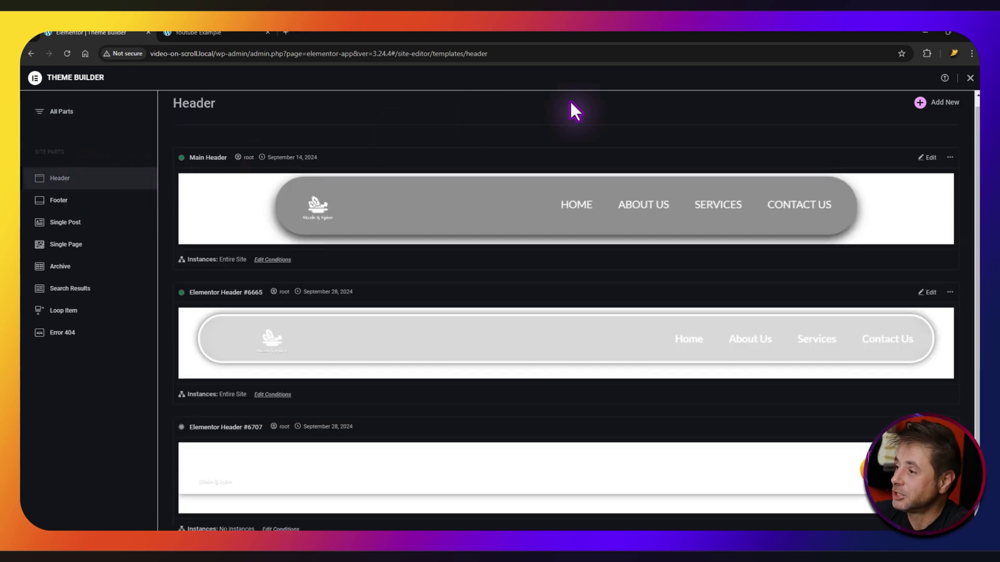
left_click(946, 106)
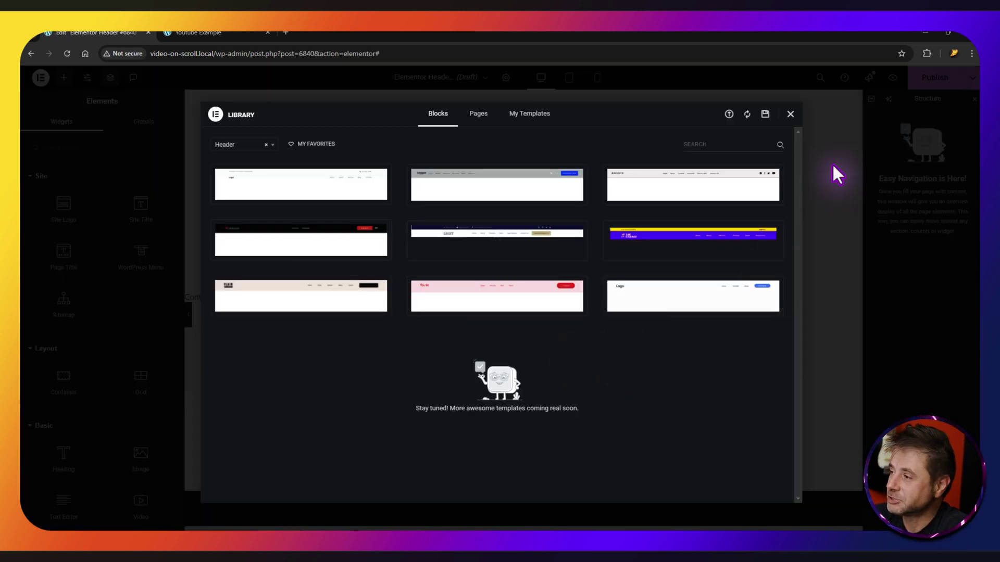
left_click(790, 114)
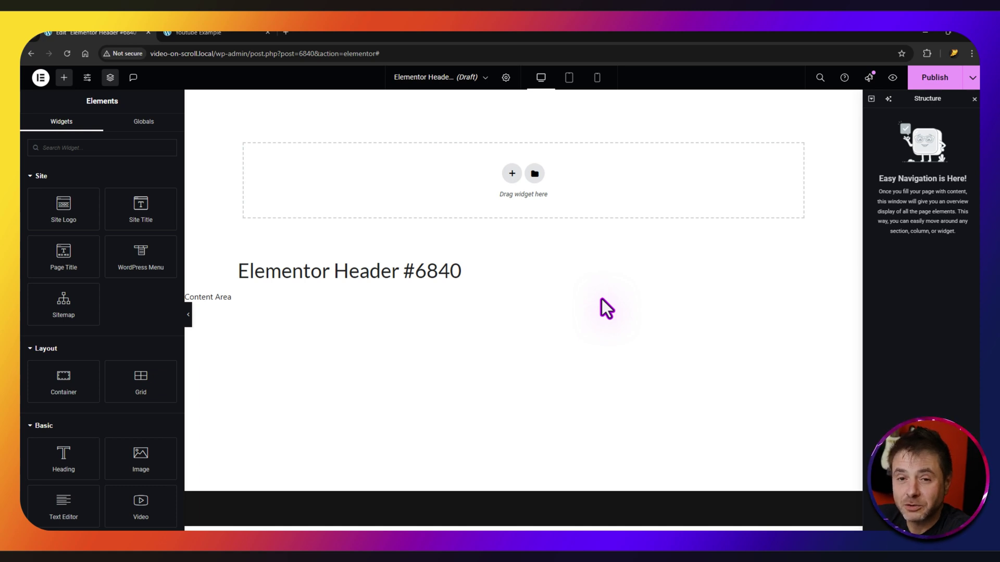
Add a container to the header and set its column and row gaps to 2 rem.
left_click_drag(67, 391, 445, 189)
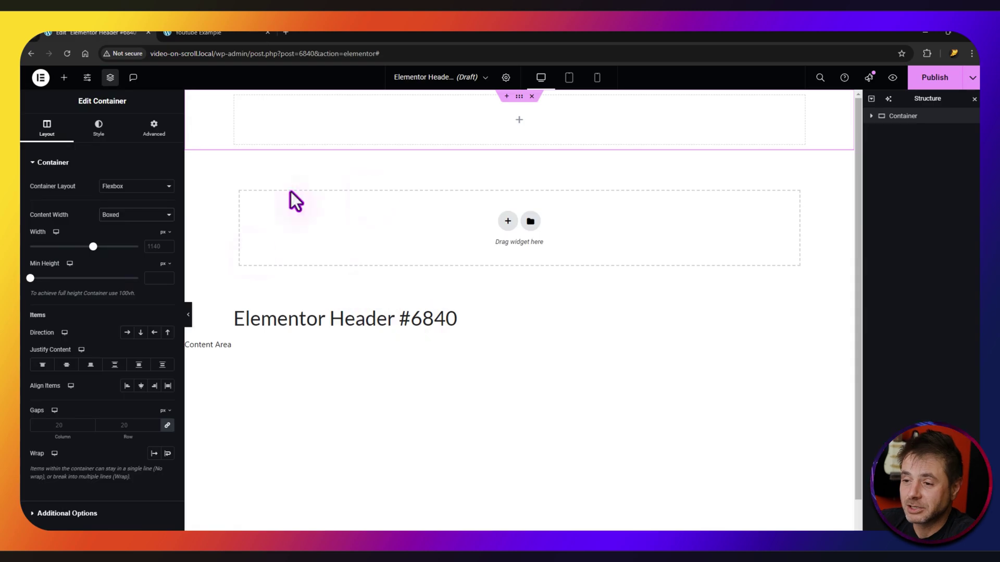
left_click(168, 411)
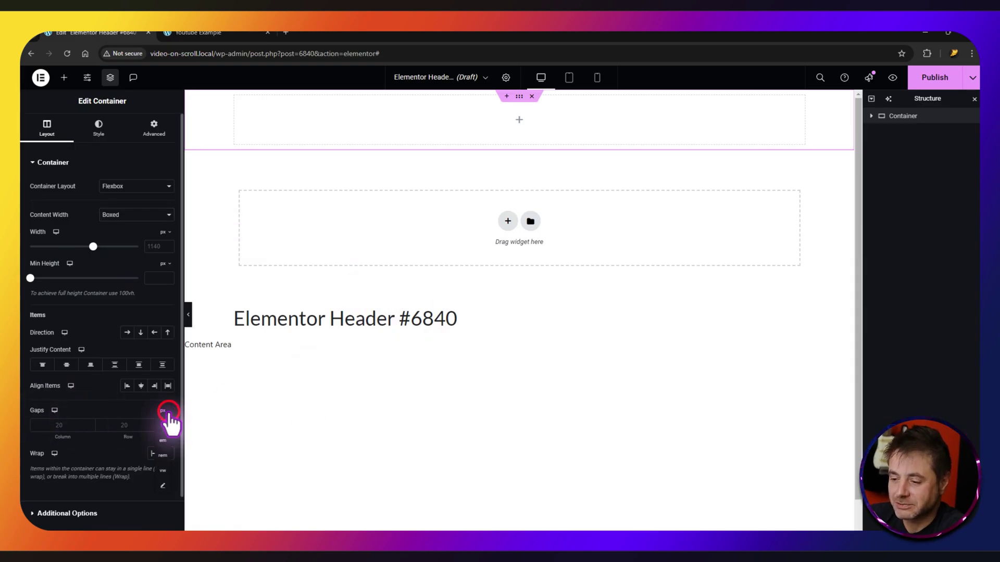
left_click(162, 453)
left_click(69, 426)
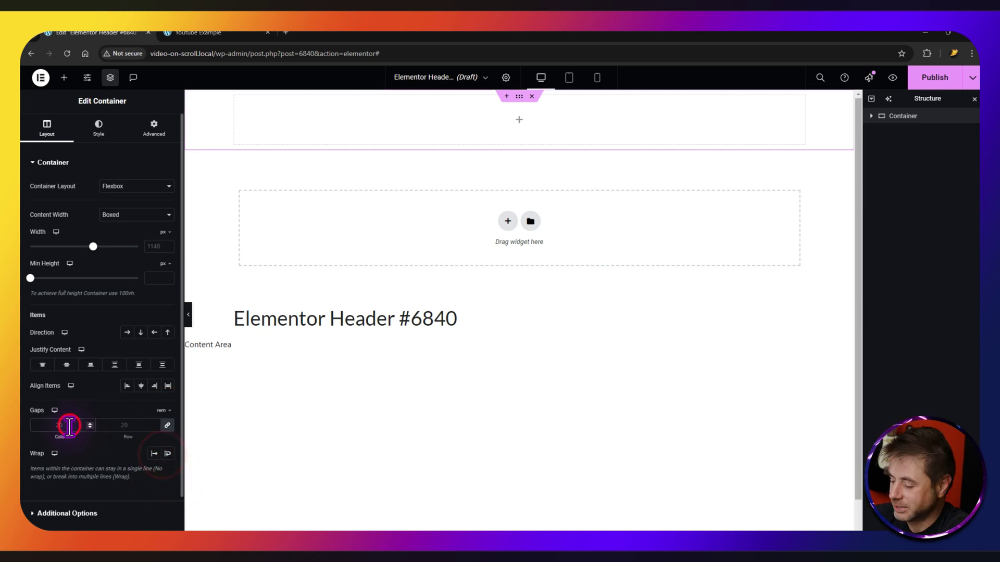
type("2")
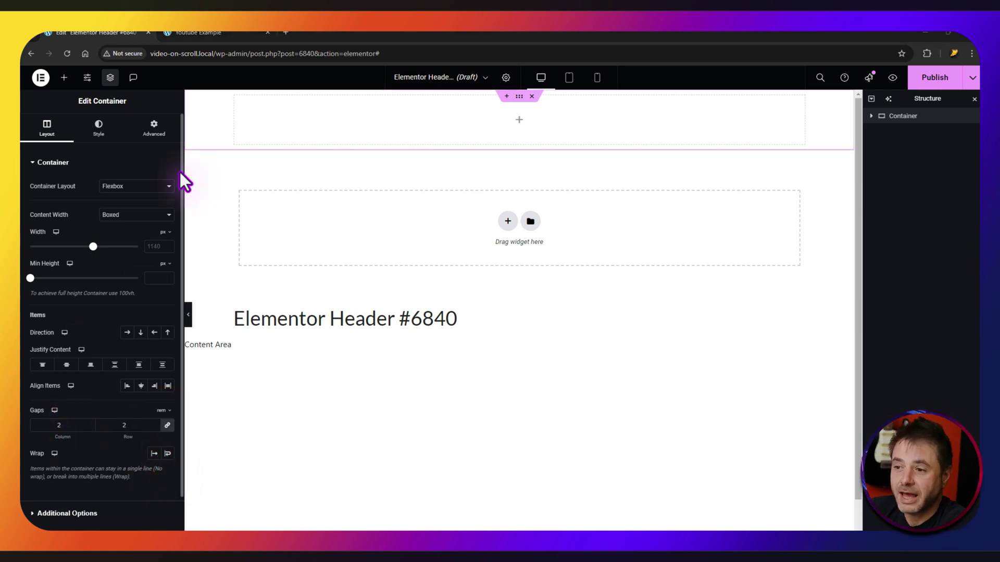
Unlink the container's margin values and set the bottom margin to -120 px.
left_click(155, 125)
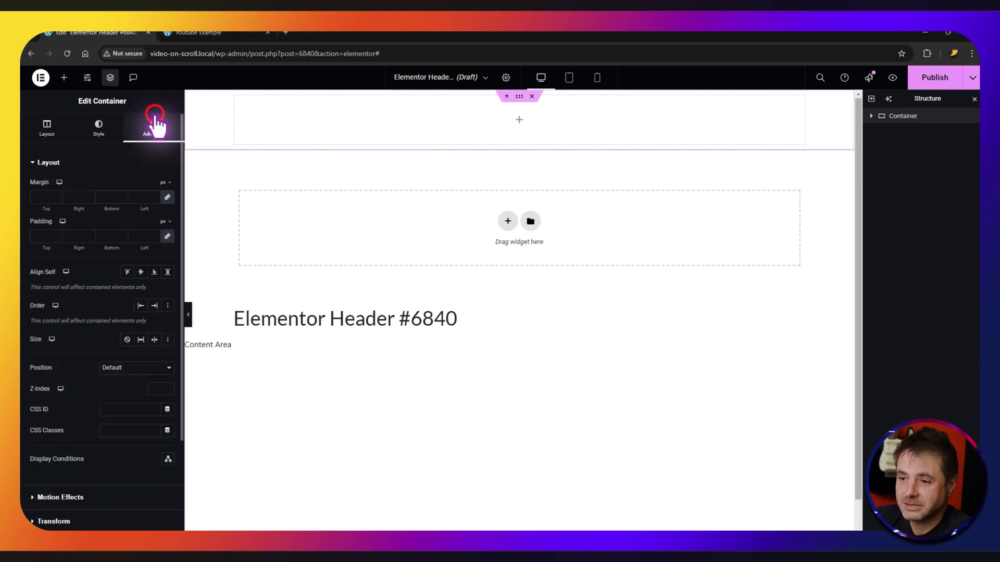
left_click(167, 197)
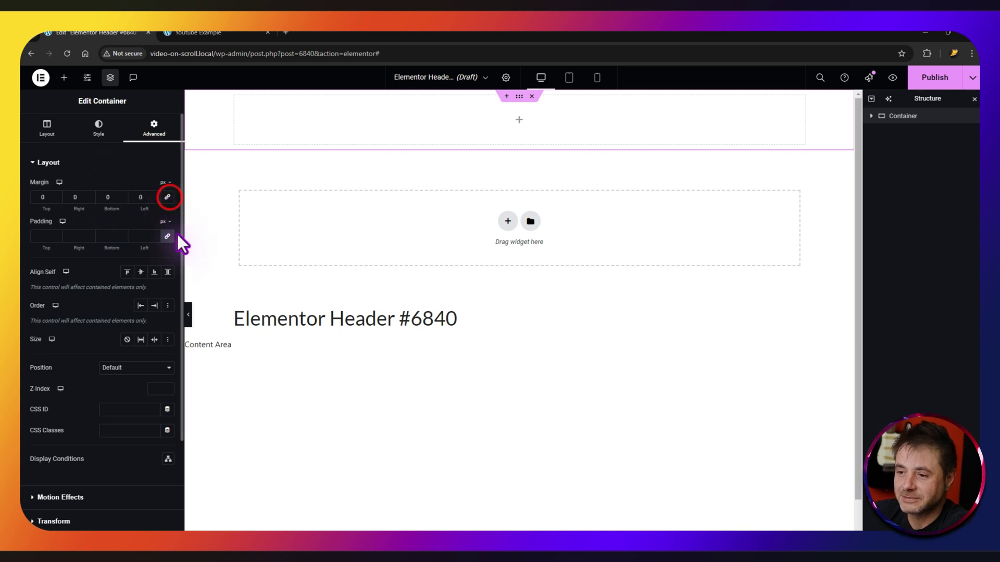
left_click(106, 198)
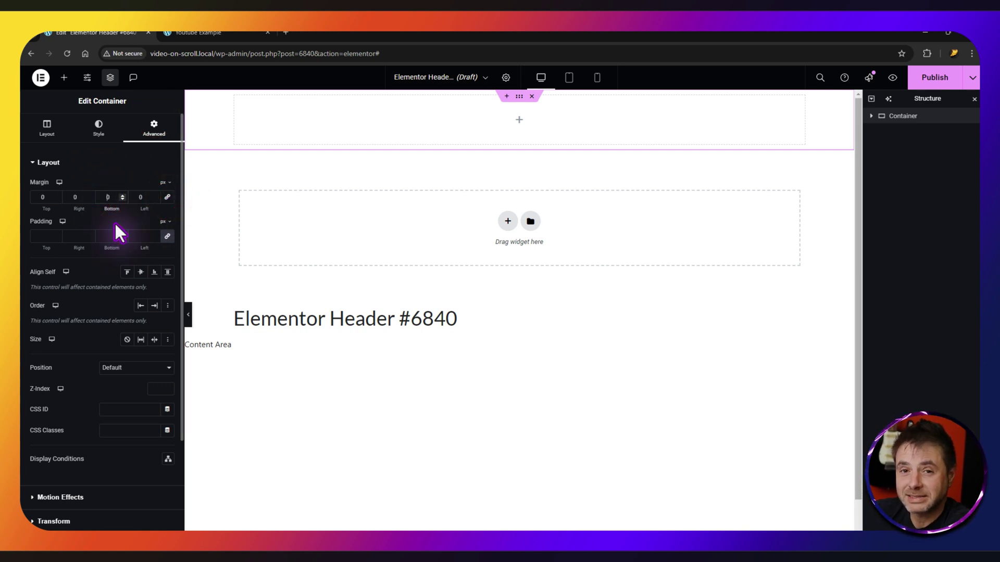
type("-120")
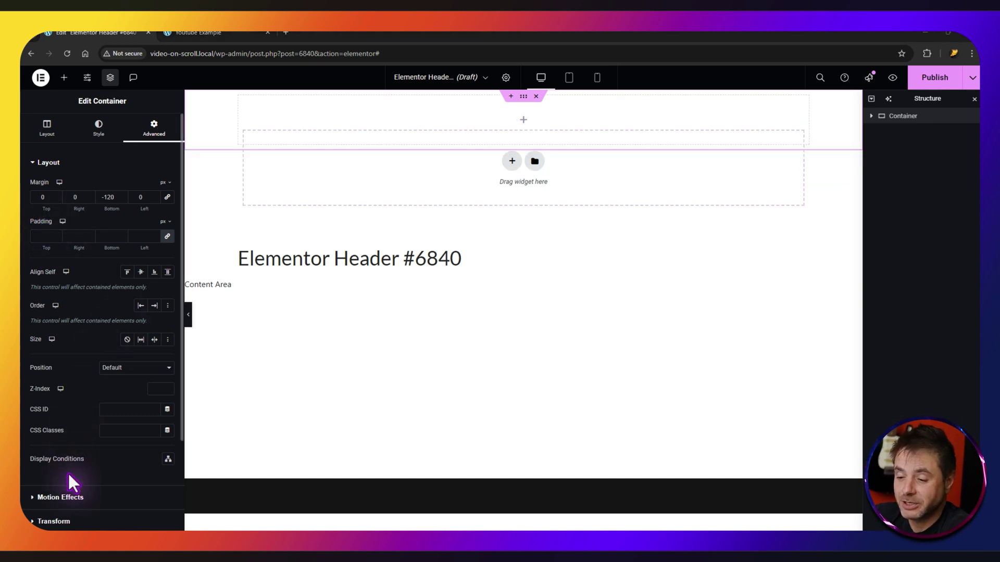
Make the container sticky to Top in its motion effects.
left_click(61, 497)
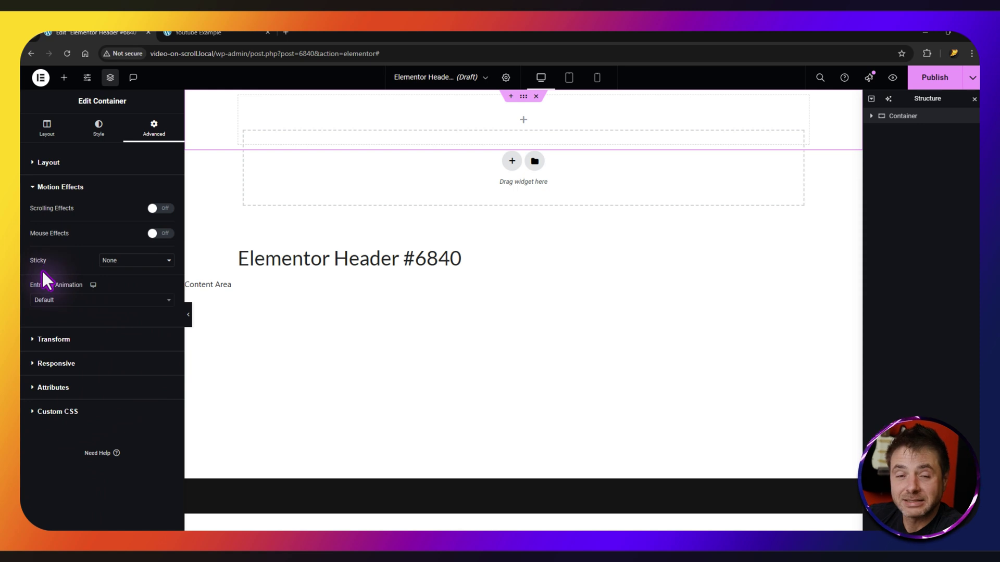
left_click(108, 261)
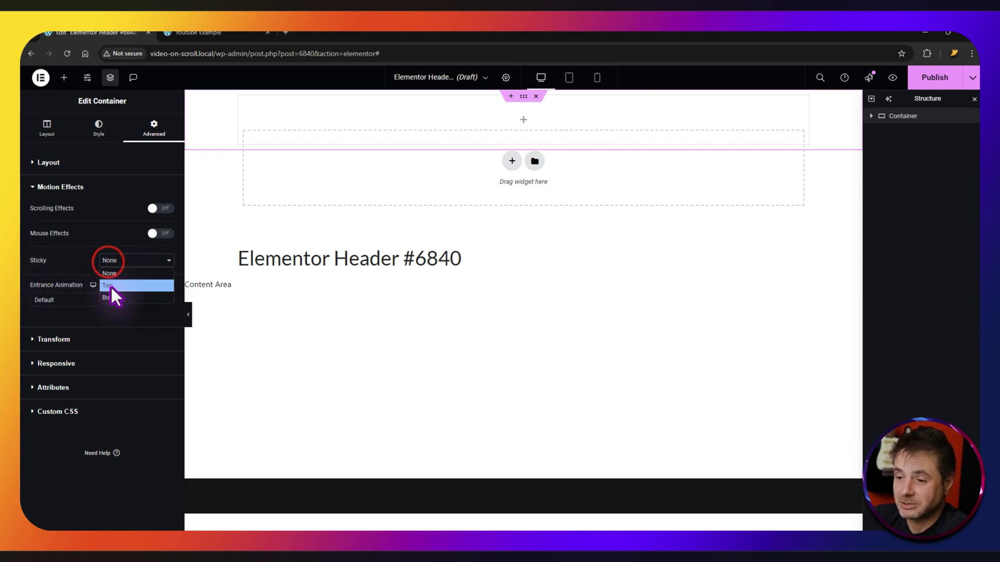
left_click(110, 285)
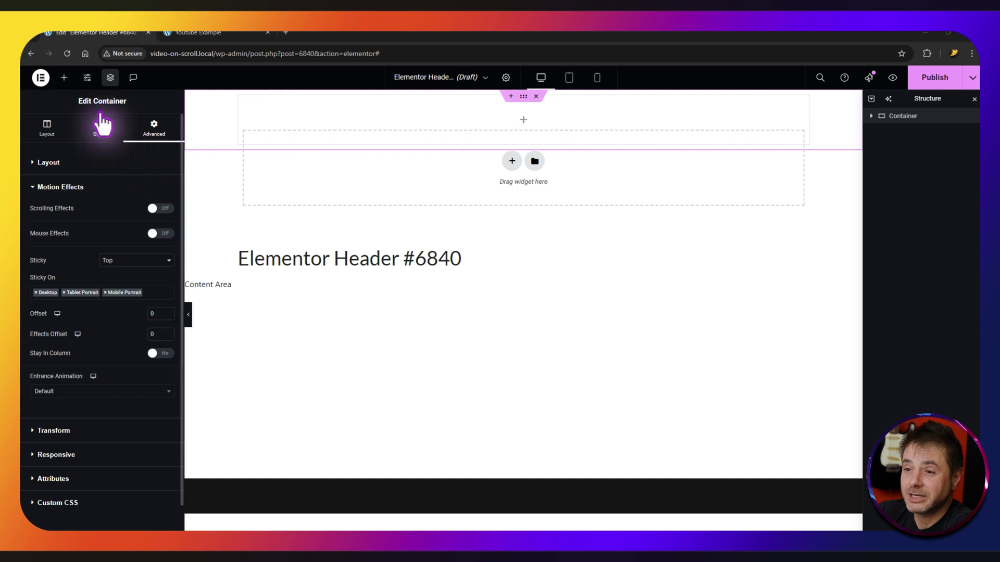
Nest a new container inside the header's existing container and rename the outer one Header Section.
left_click(64, 77)
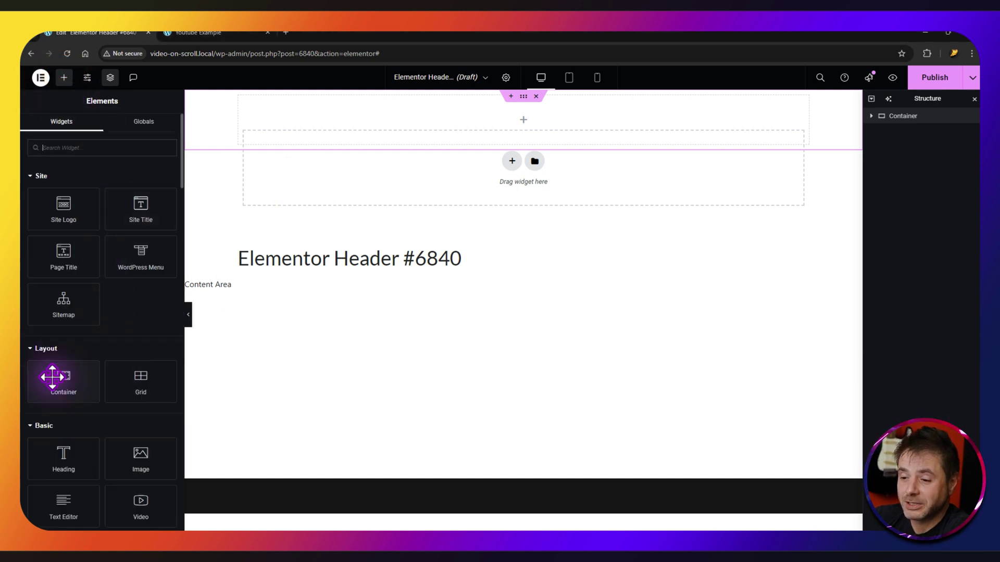
left_click_drag(52, 383, 433, 130)
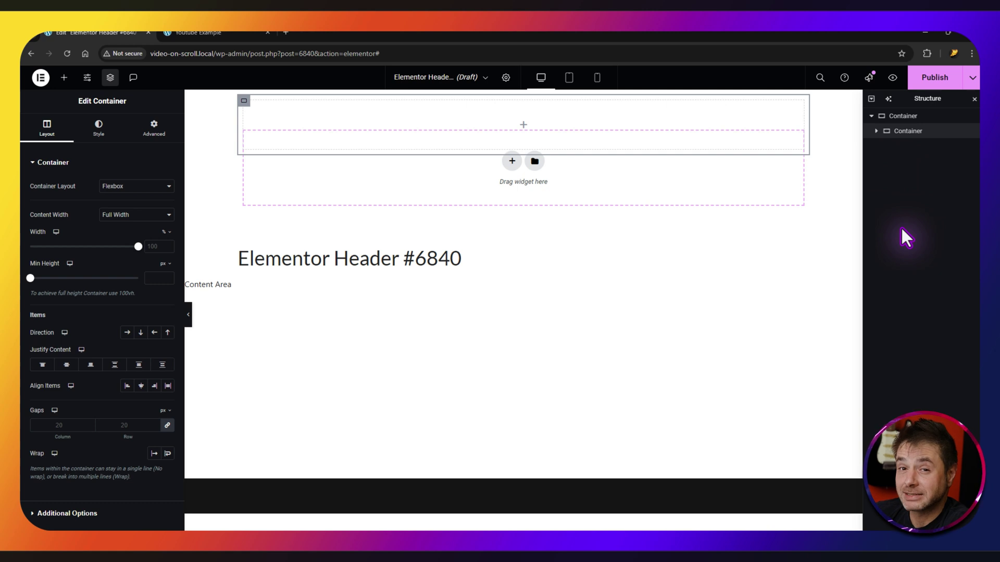
left_click(904, 116)
double_click(903, 116)
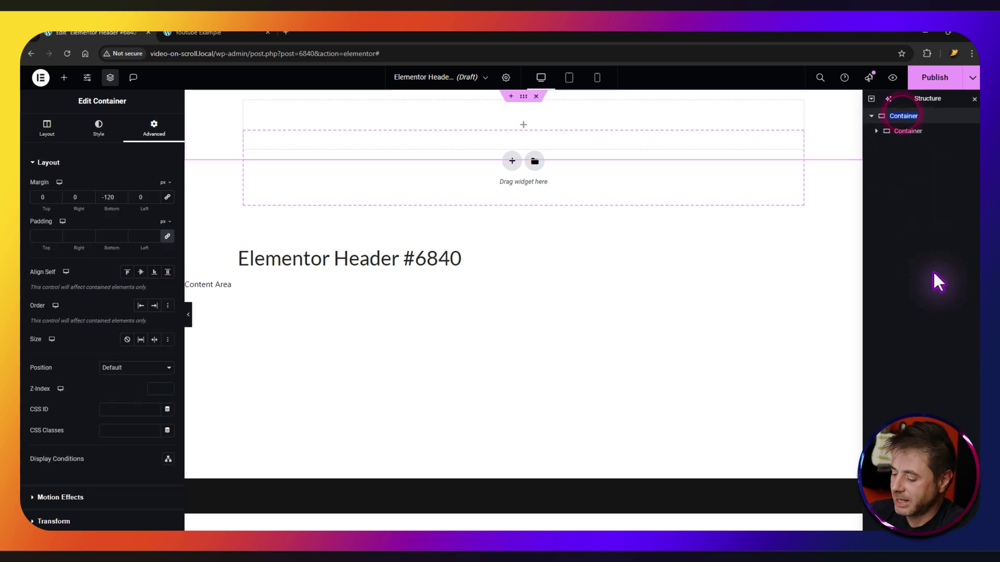
type("Header Section")
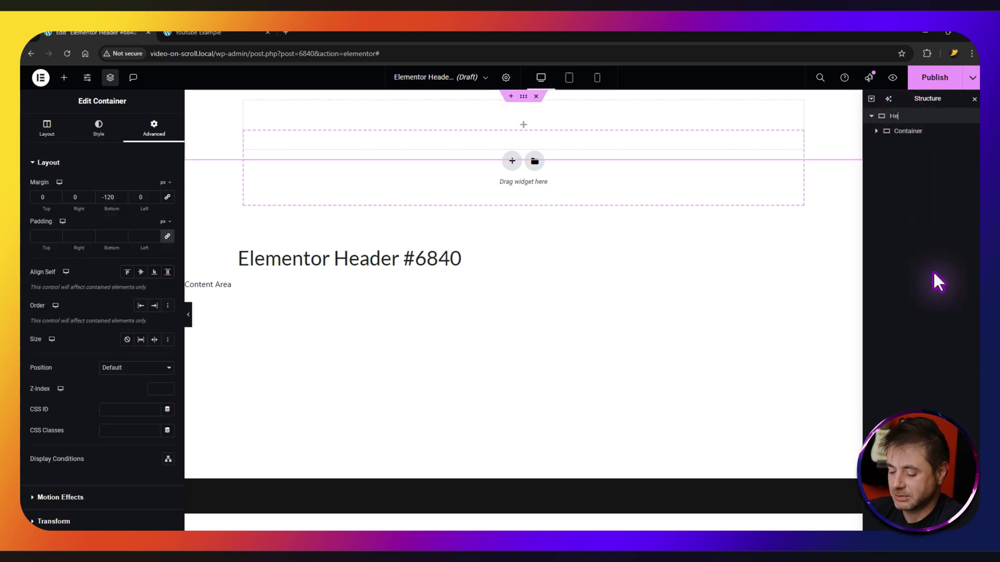
key("Return")
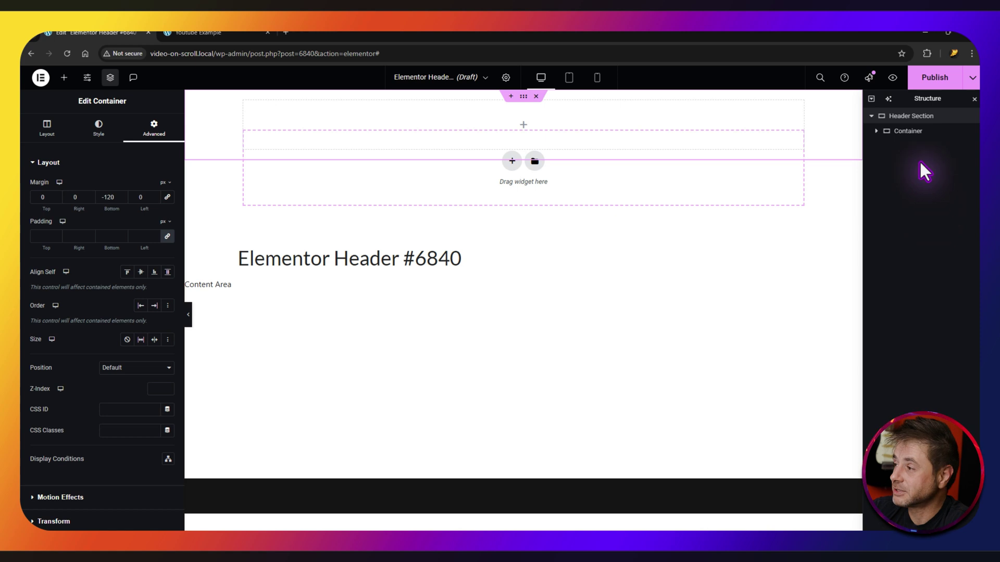
Rename the nested container Header.
double_click(910, 131)
type("Header")
key("Return")
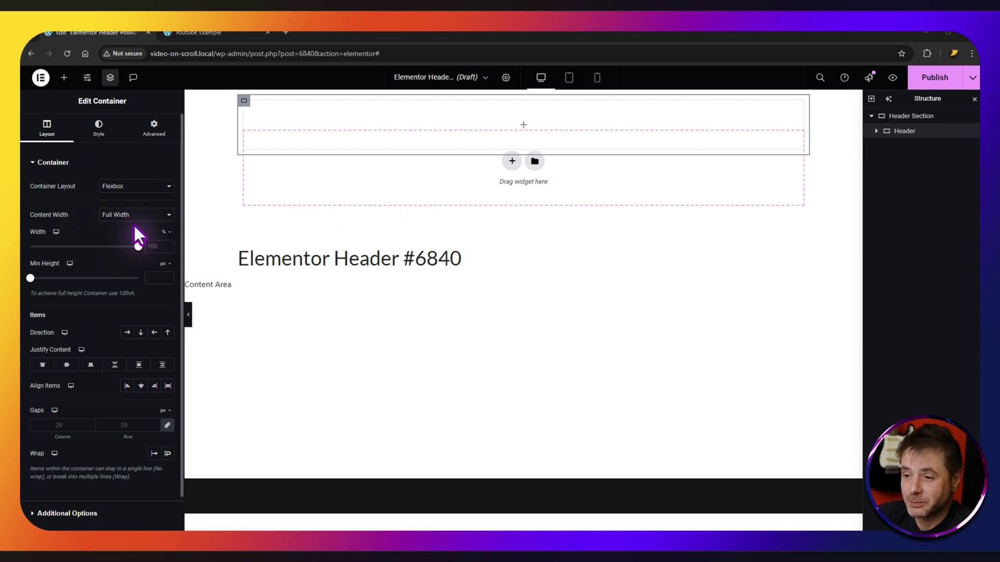
Set the Header container's width to 100% and its overflow to Hidden.
mouse_move(138, 247)
left_mouse_down()
mouse_move(127, 248)
mouse_move(140, 249)
left_mouse_up()
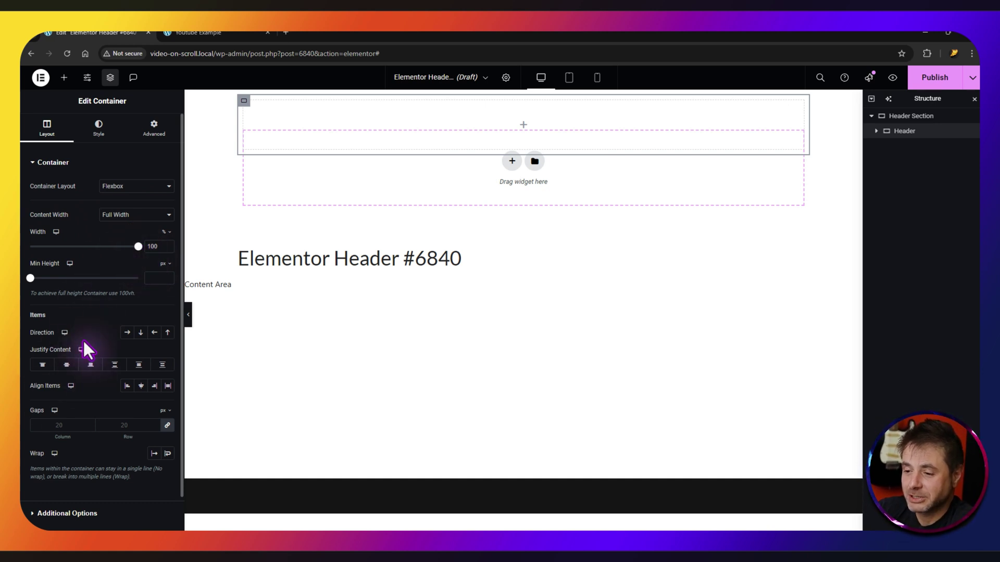
scroll(91, 396, "down", 2)
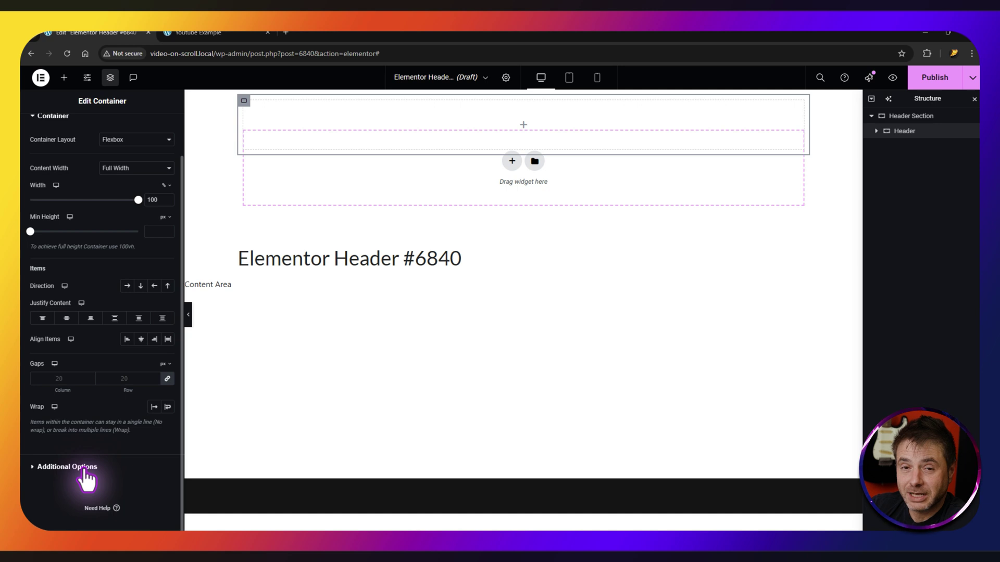
left_click(85, 468)
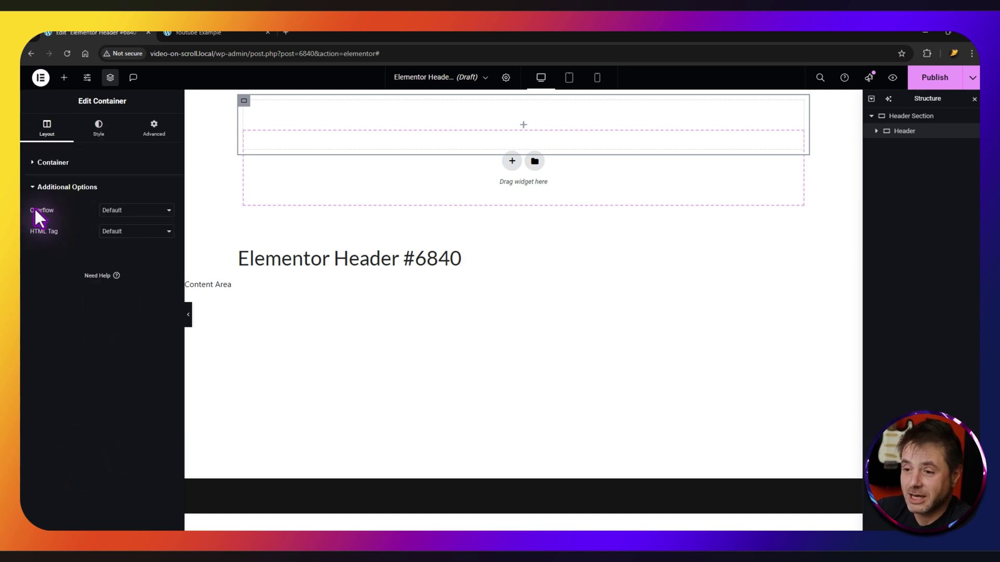
left_click(126, 213)
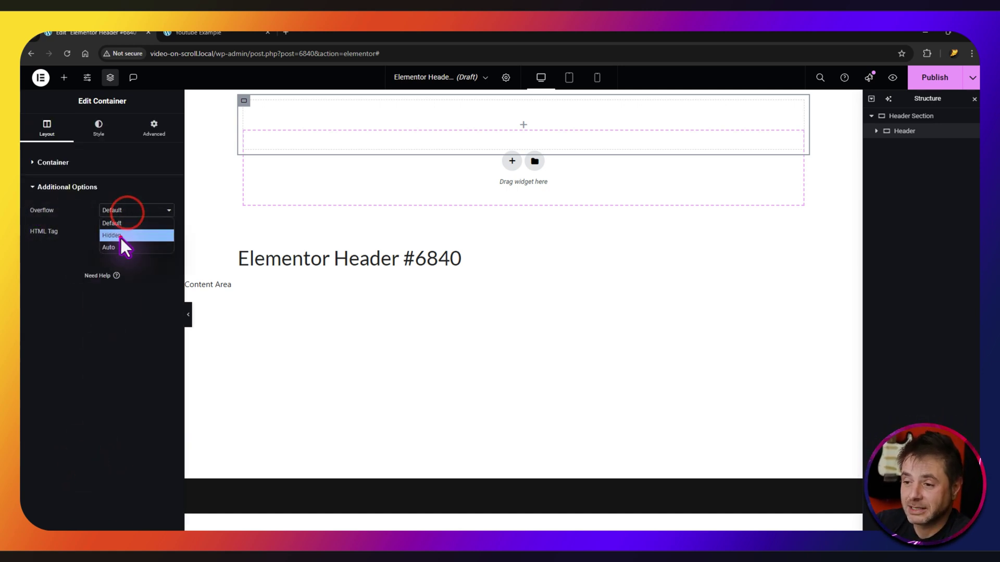
left_click(120, 236)
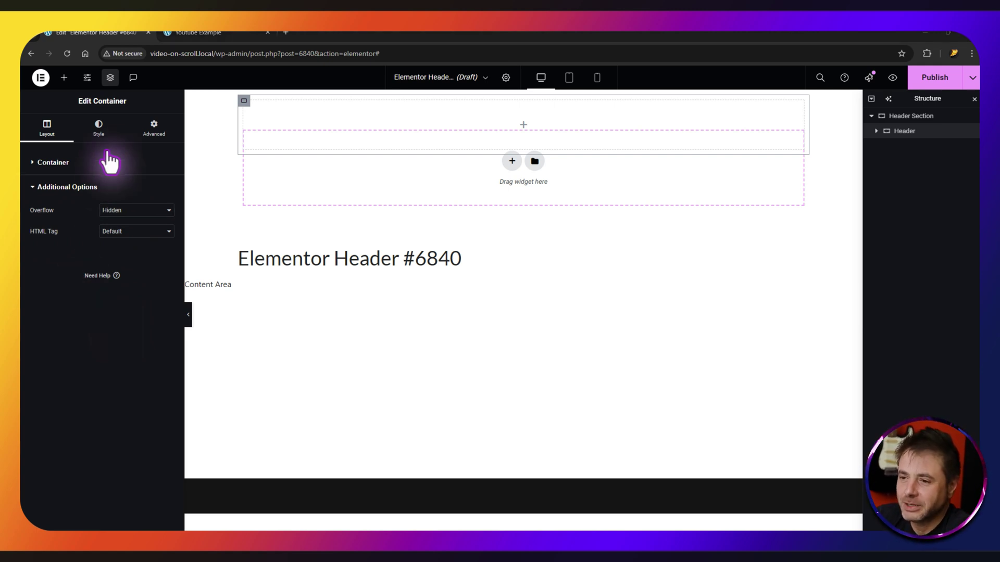
Give the Header container a border radius of 50 px on all corners.
left_click(103, 133)
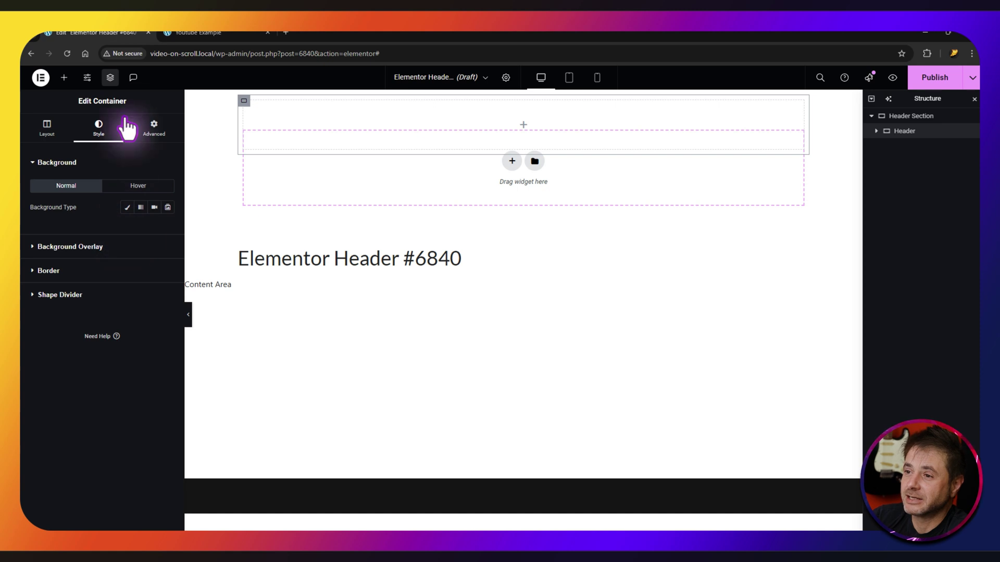
left_click(196, 32)
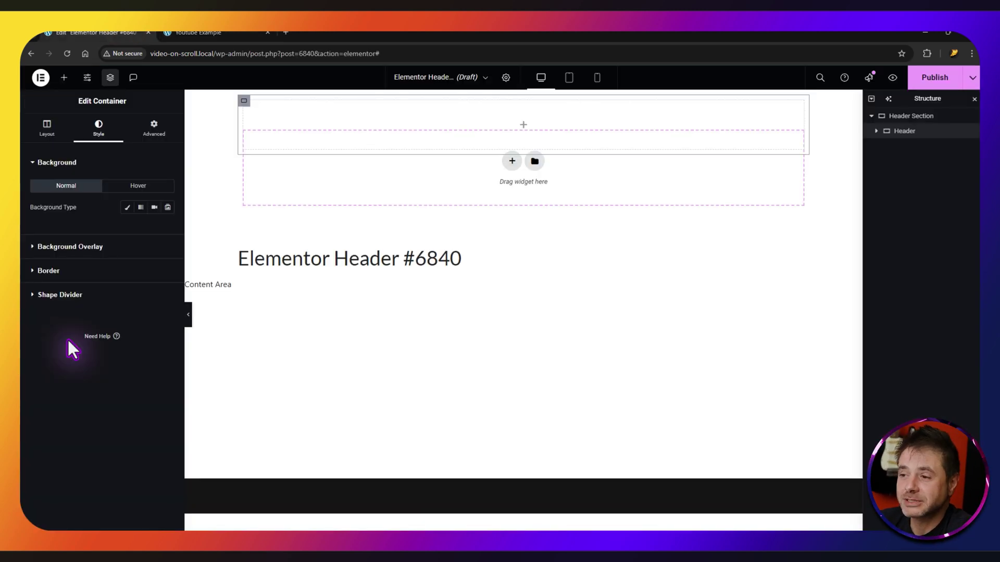
left_click(86, 271)
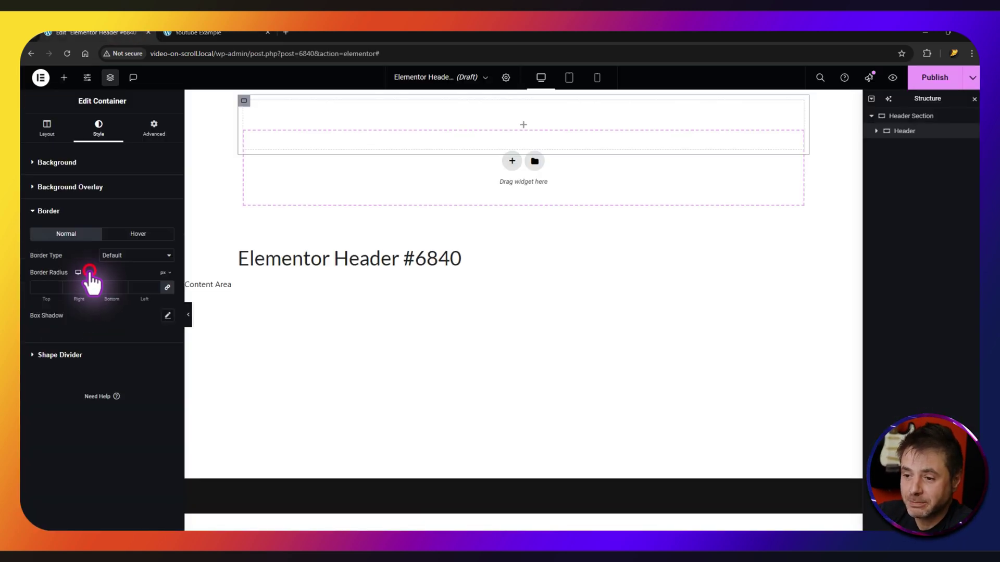
left_click(49, 287)
type("50")
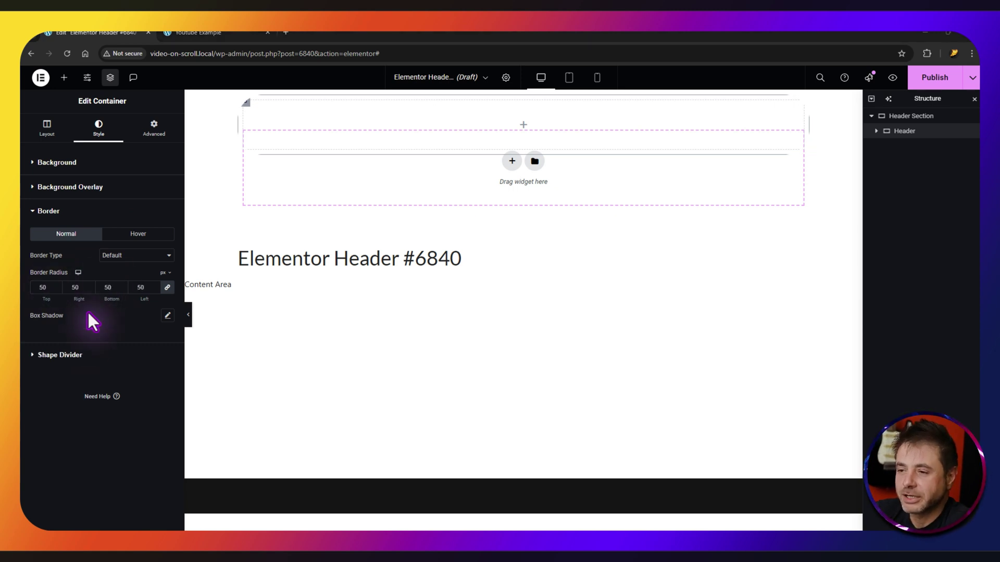
Unlink the Header container's margin values and set the top and bottom margins to 10 px.
left_click(153, 126)
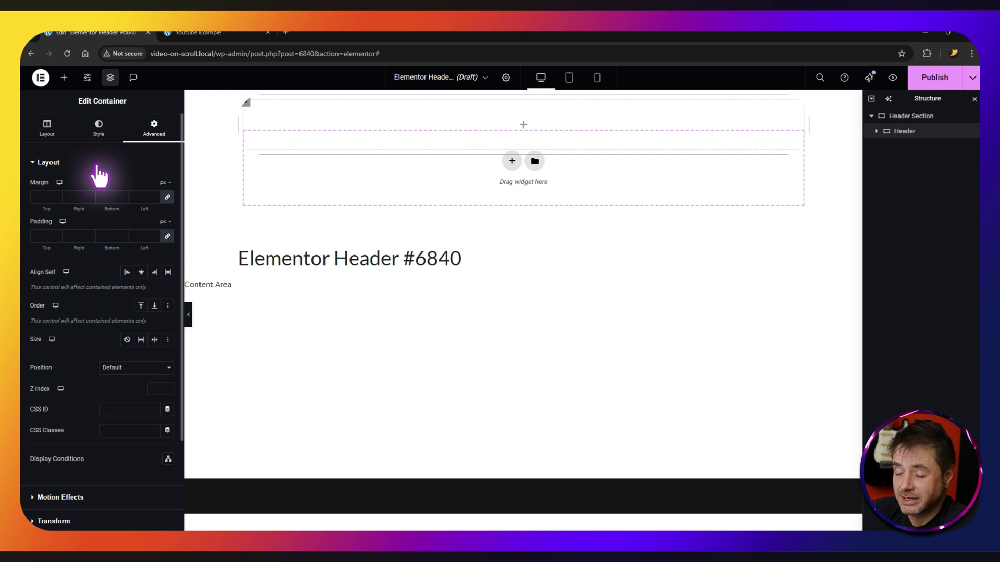
left_click(169, 197)
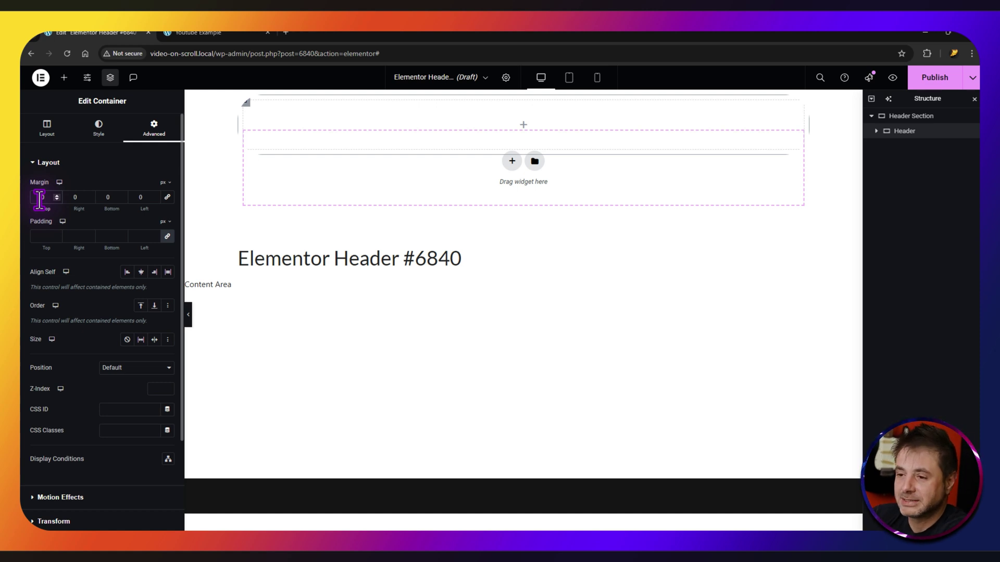
type("10")
left_click(102, 197)
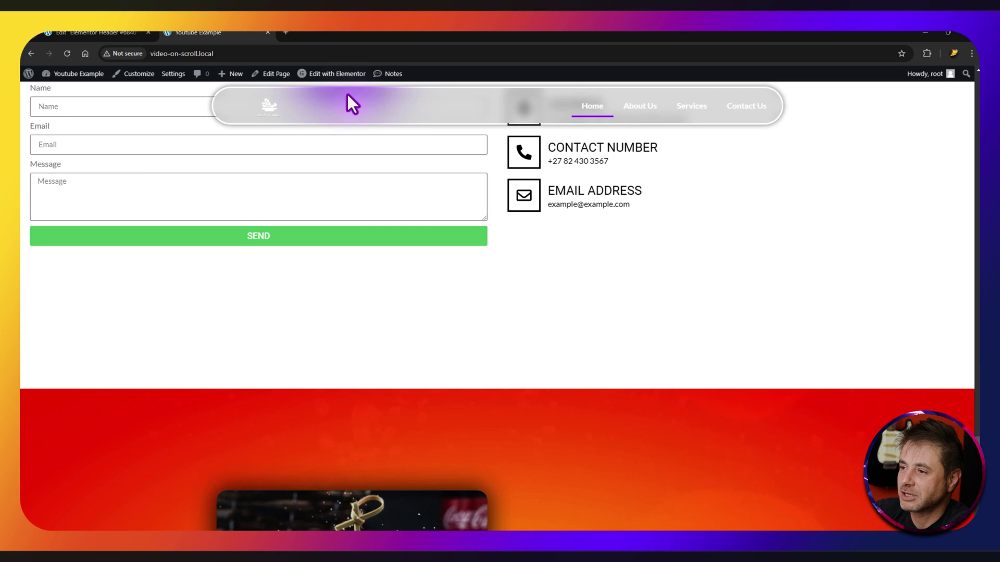
left_click(86, 34)
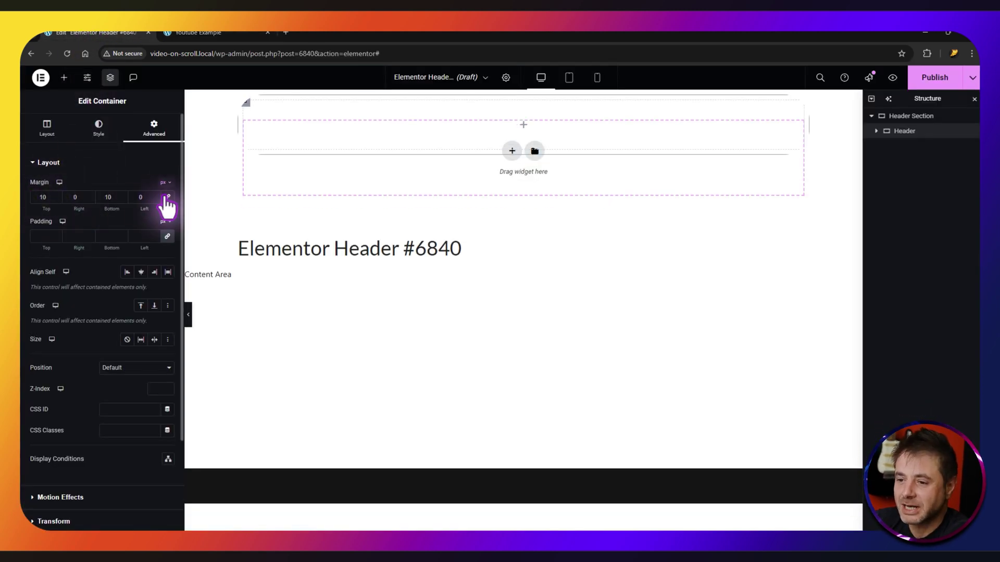
Set the Header container's padding to 3 px on all sides and compare with the finished header on the example site.
left_click(35, 236)
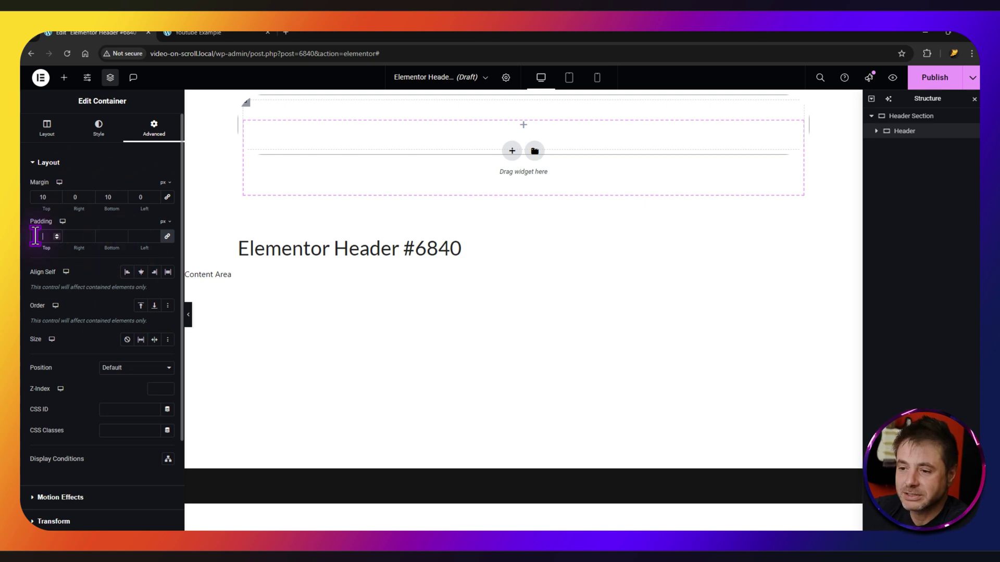
type("3")
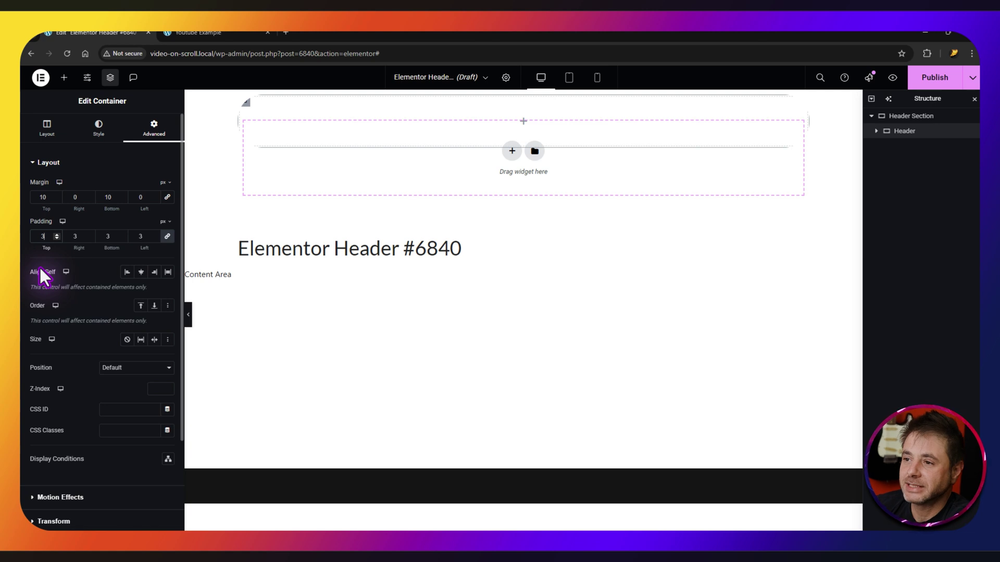
left_click(195, 32)
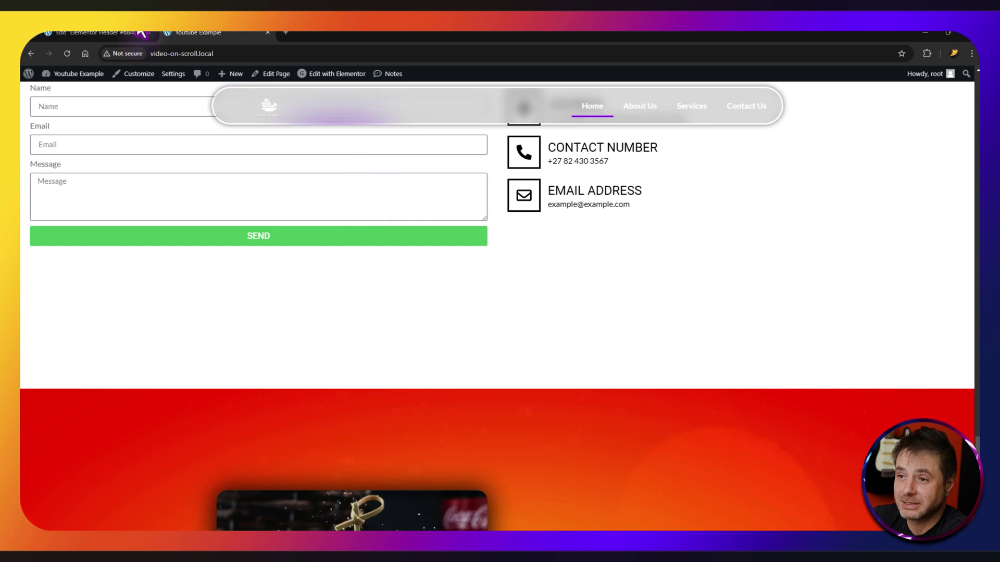
left_click(91, 32)
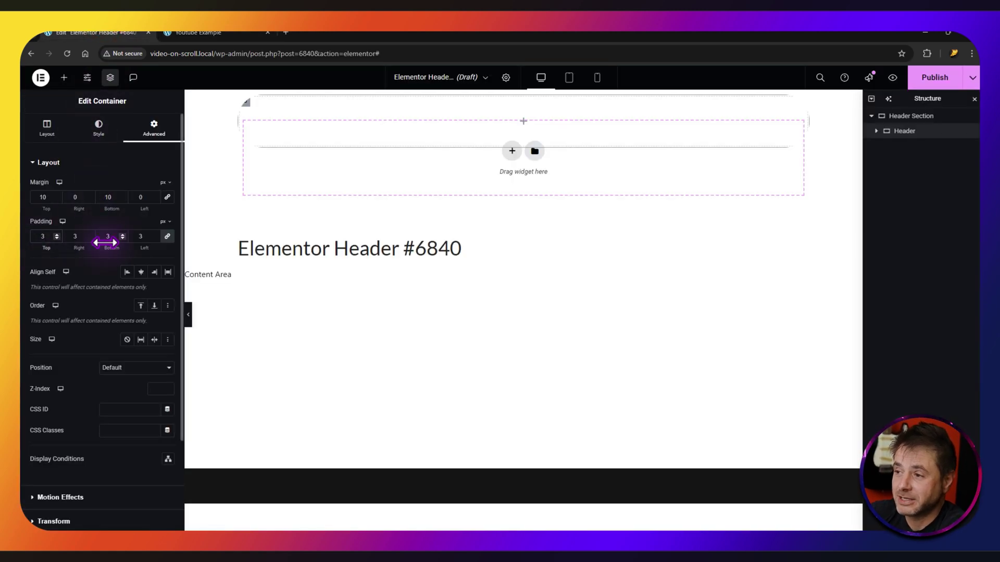
Assign the CSS class rebootheader to the Header container.
left_click(901, 133)
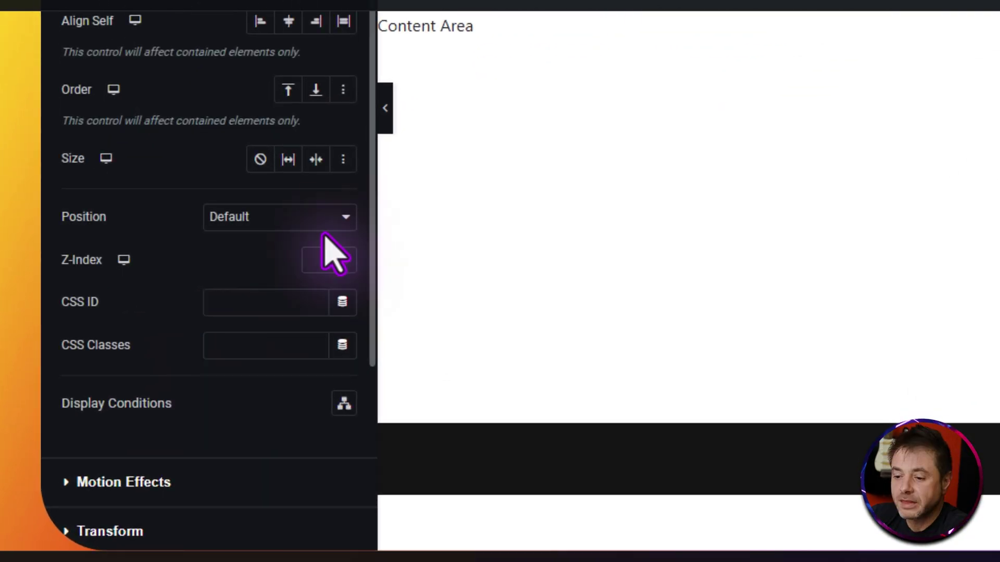
left_click(221, 341)
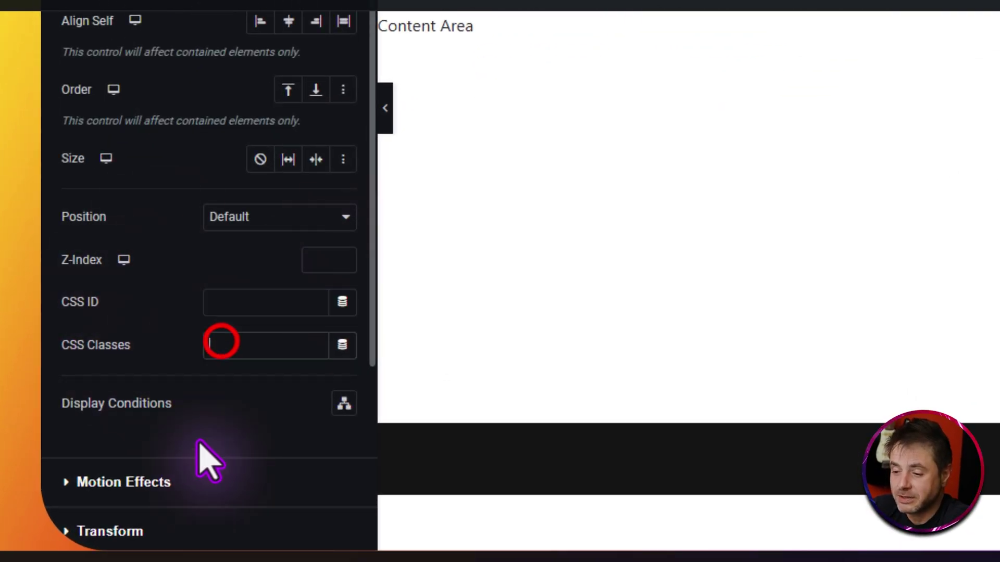
type("rebootheader")
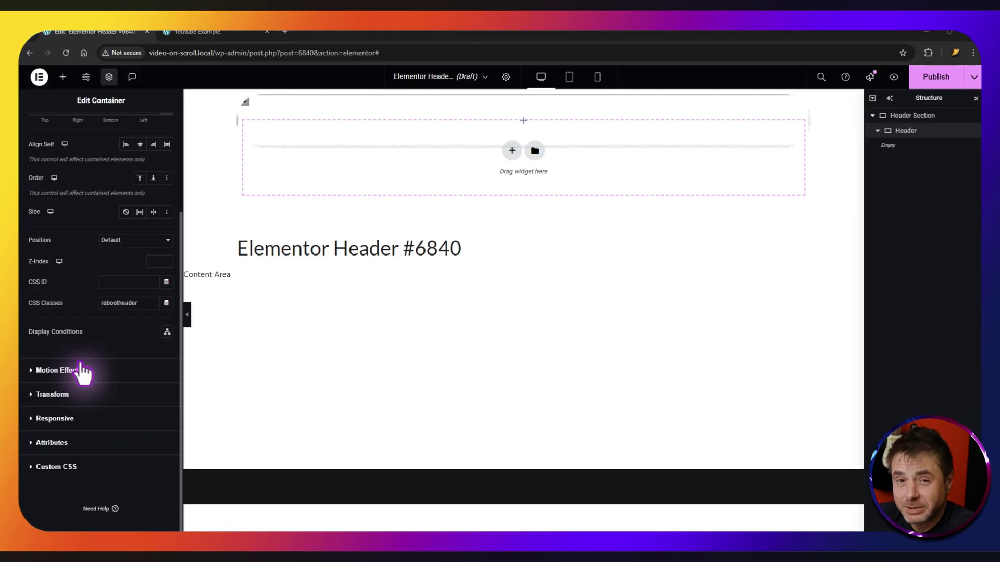
scroll(79, 365, "up", 3)
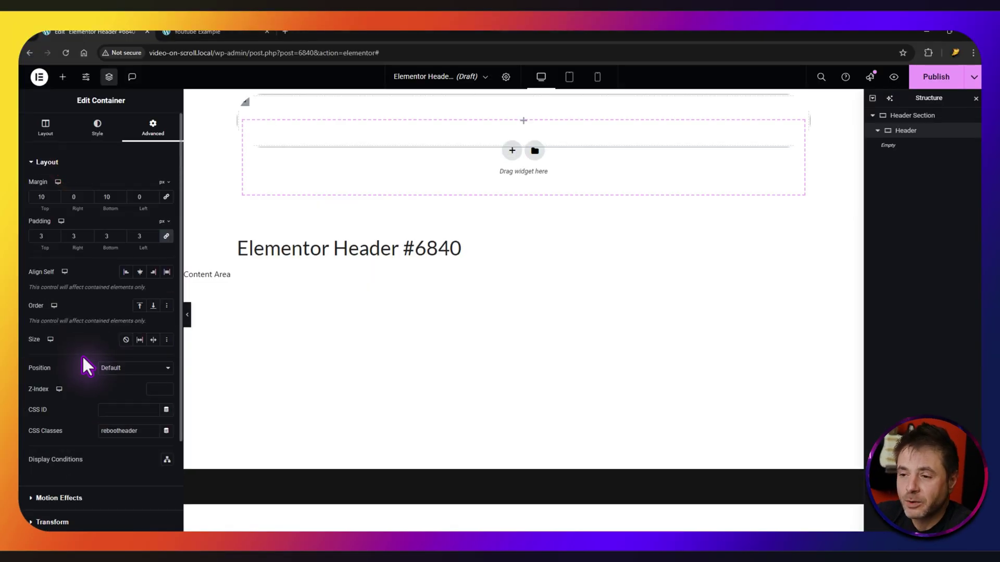
scroll(83, 365, "down", 3)
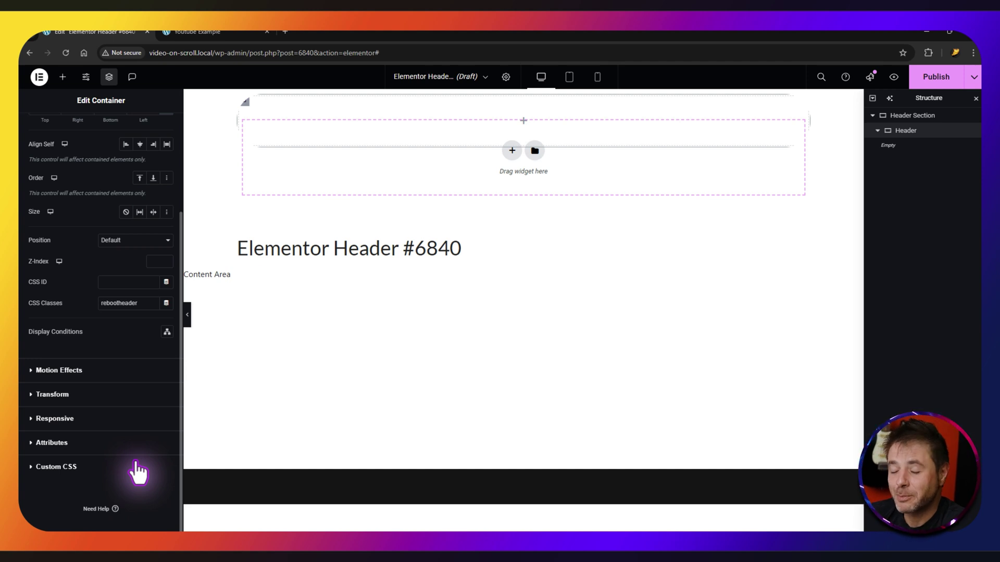
scroll(141, 466, "up", 6)
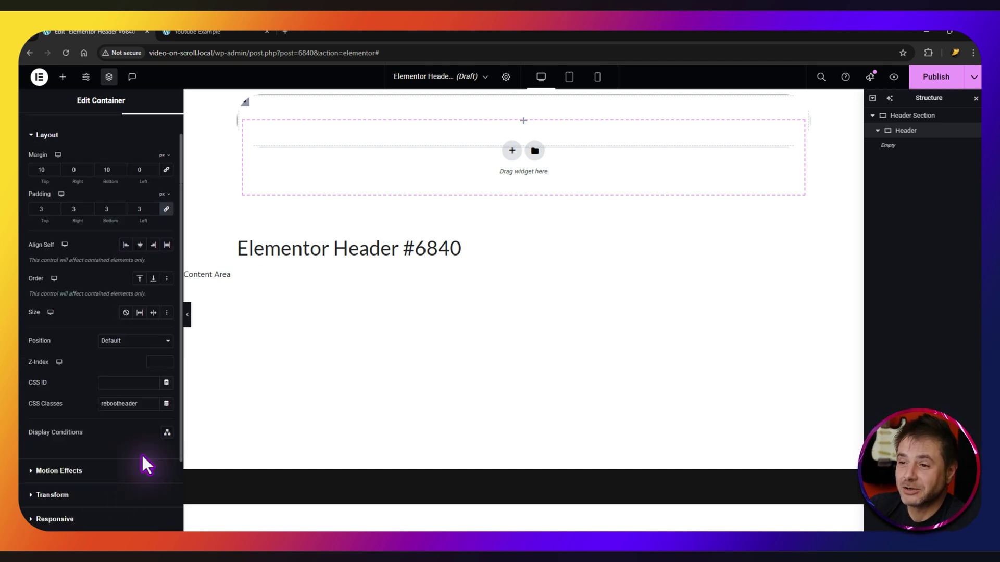
Add a container inside the Header container and duplicate it twice to make three inner containers.
left_click(62, 76)
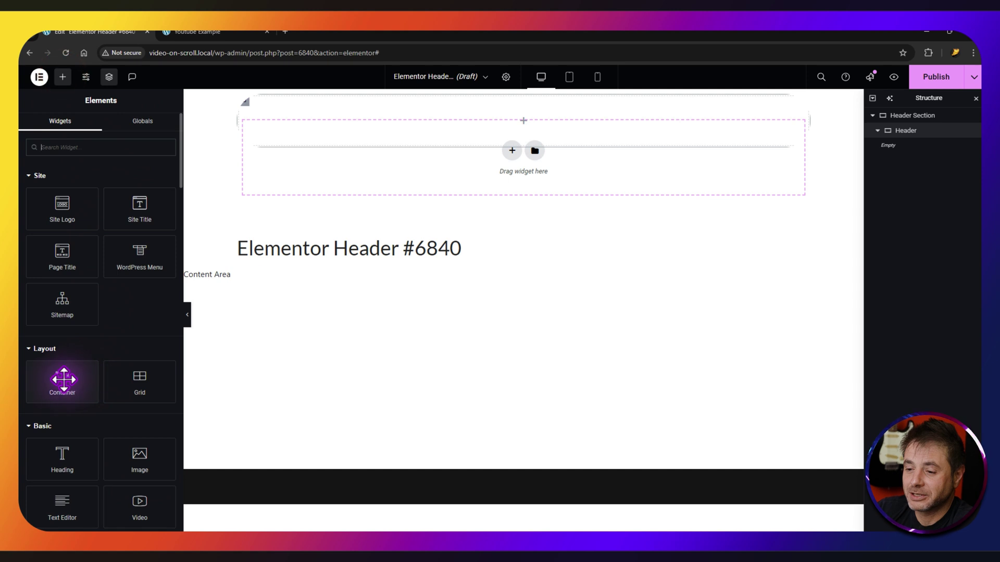
left_click_drag(62, 380, 493, 122)
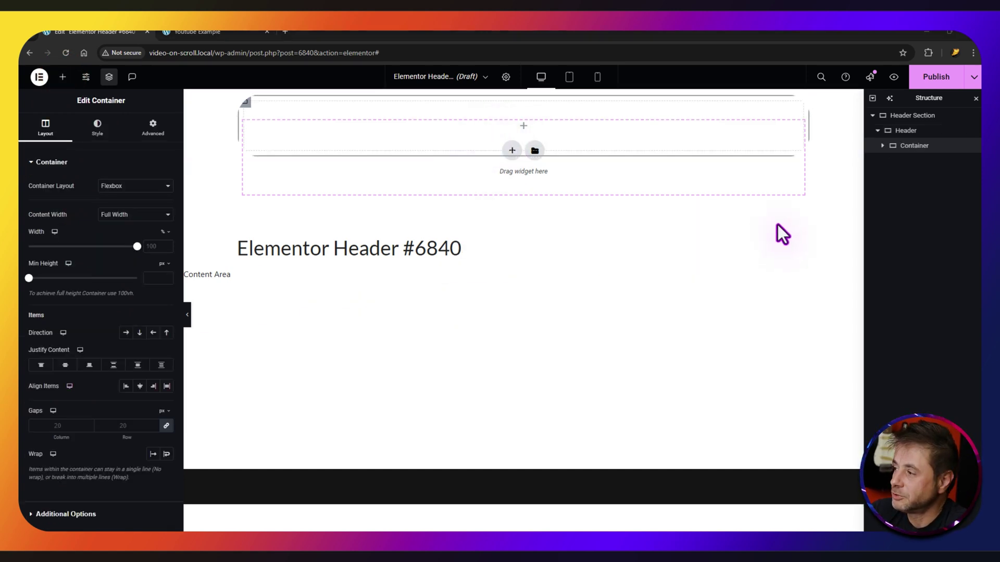
right_click(911, 147)
left_click(891, 180)
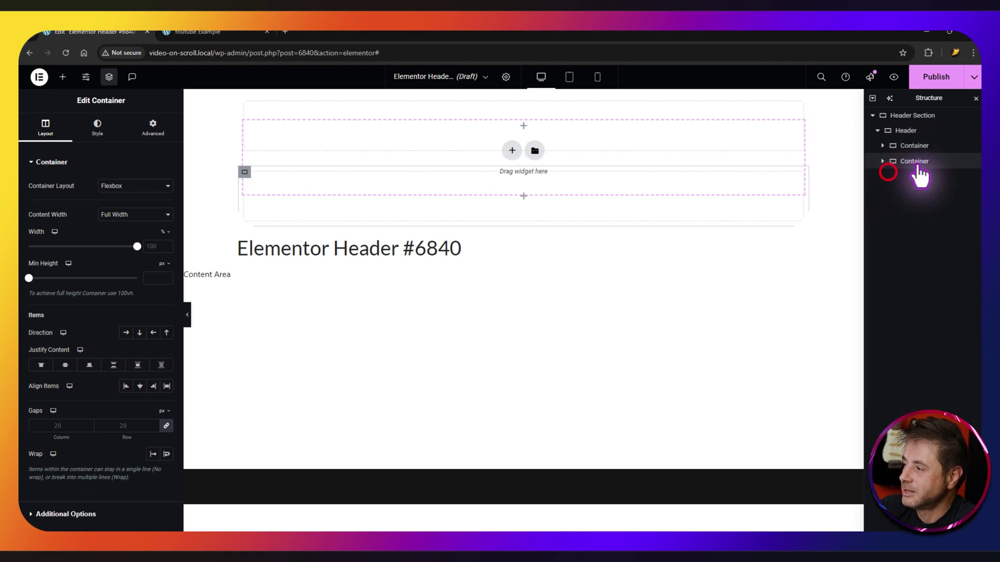
right_click(912, 161)
left_click(900, 187)
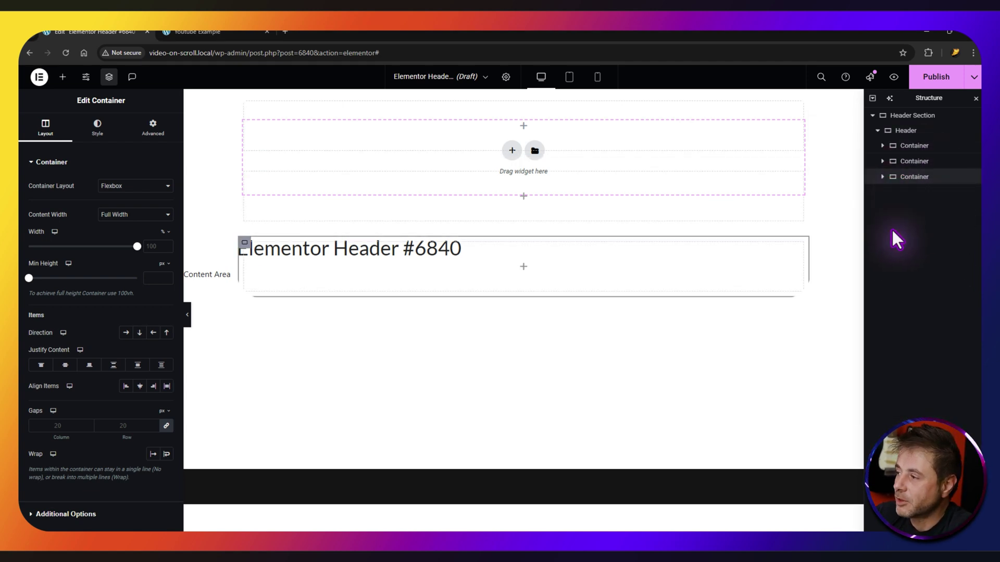
left_click(918, 148)
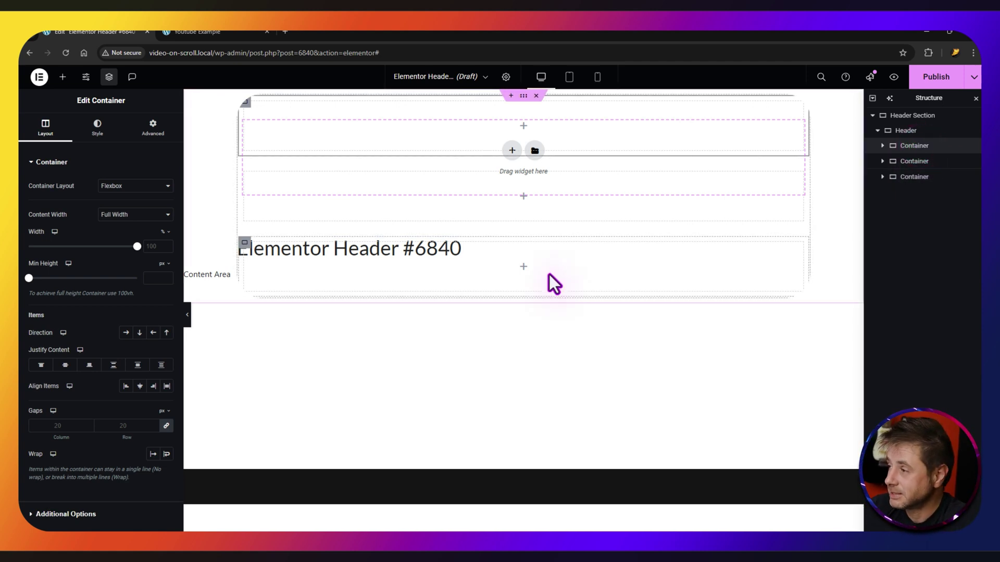
left_click(912, 161)
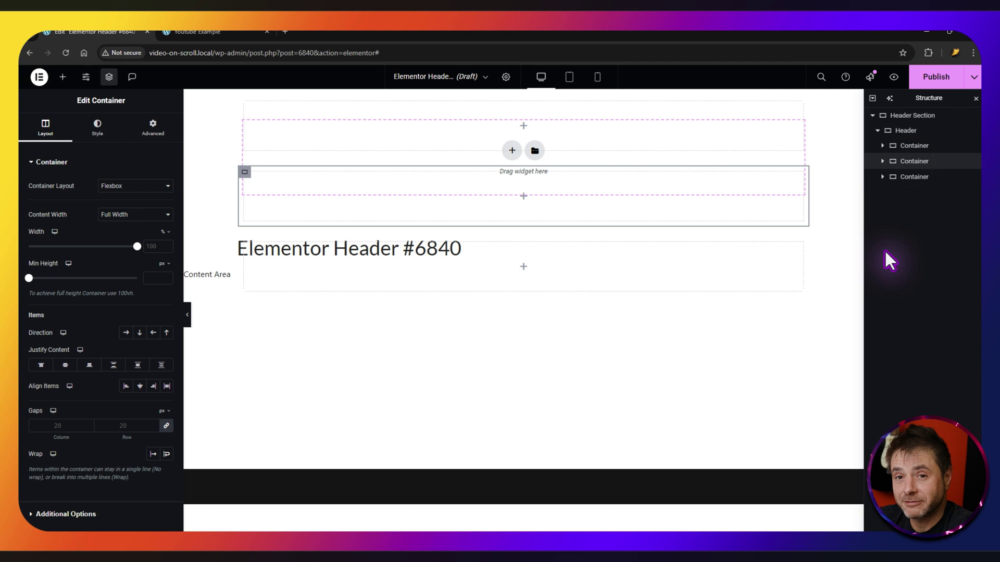
Rename the three inner containers, in order, as Contant, Glow and FakeGlow.
left_click(906, 176)
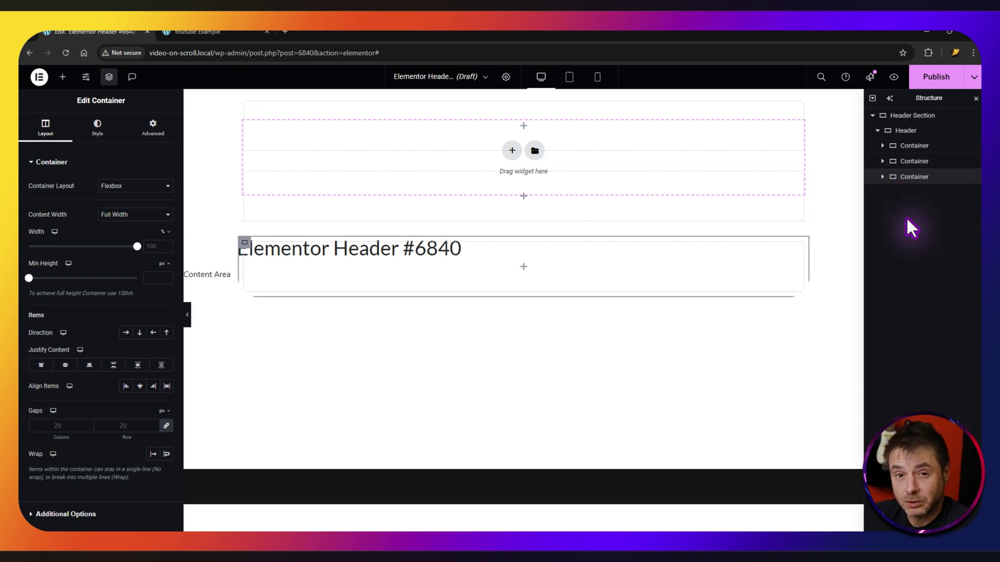
double_click(913, 147)
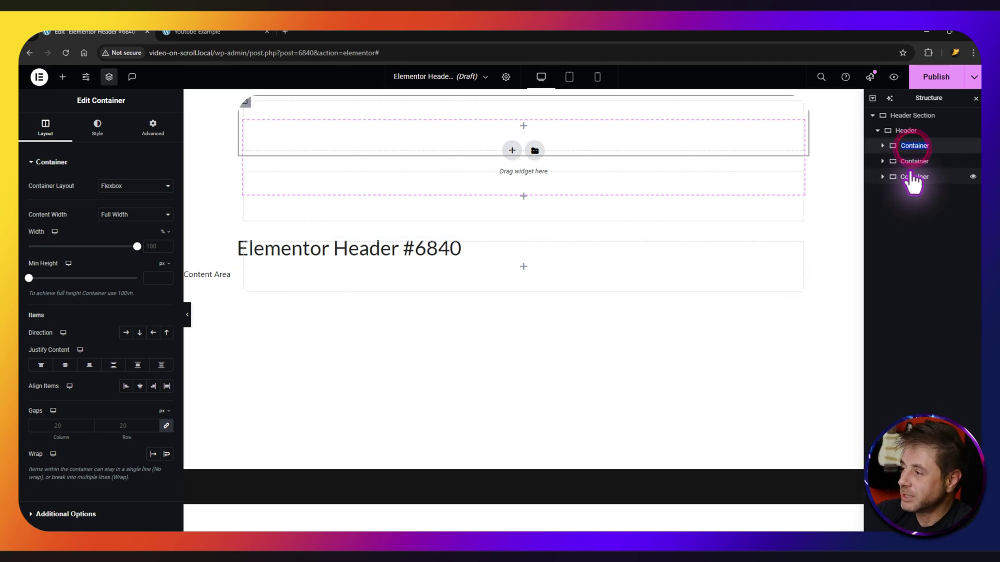
type("Contant")
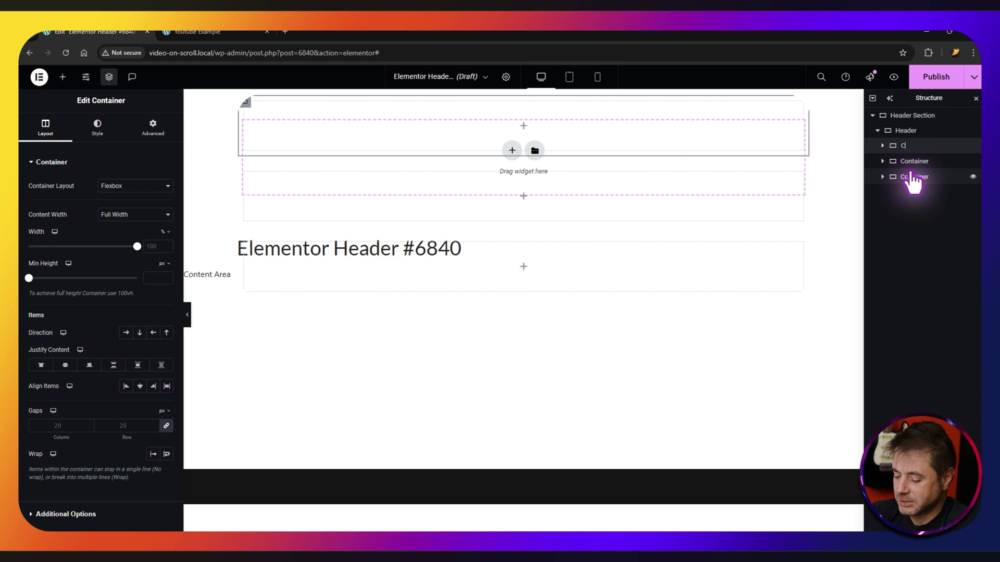
double_click(913, 165)
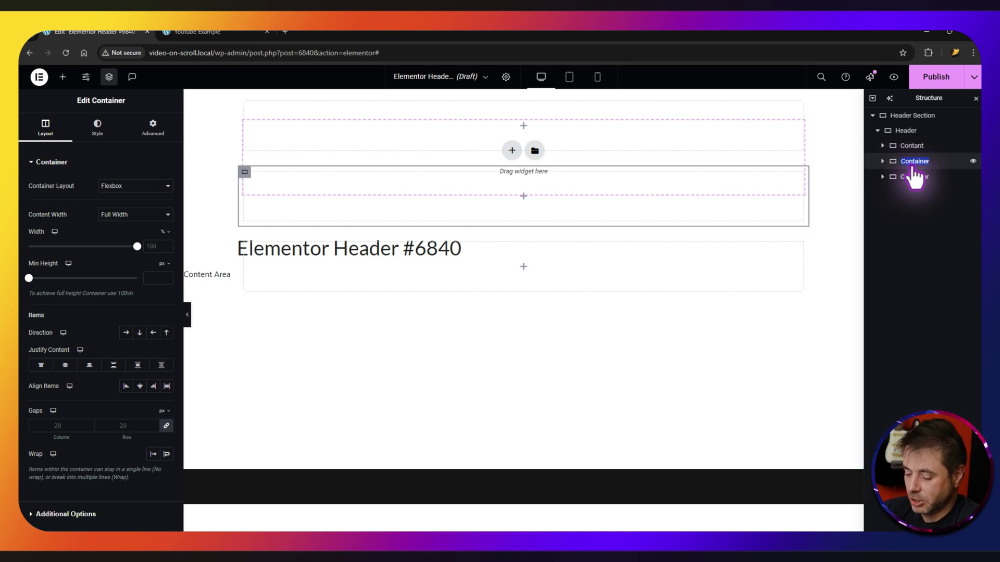
type("Glow")
double_click(914, 177)
type("FakeGlow")
key("Return")
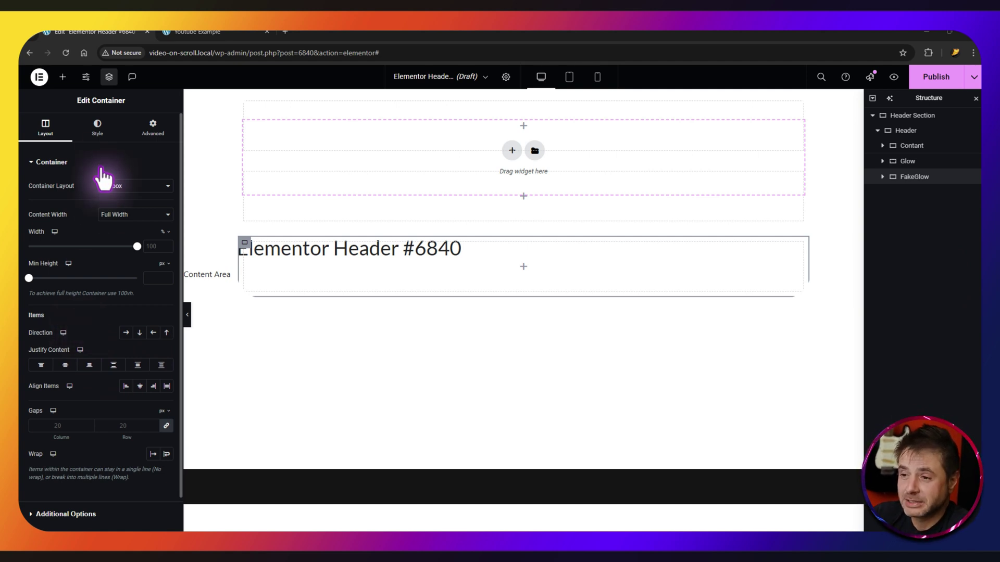
Set the FakeGlow container's border radius to 50 px on all corners.
left_click(97, 127)
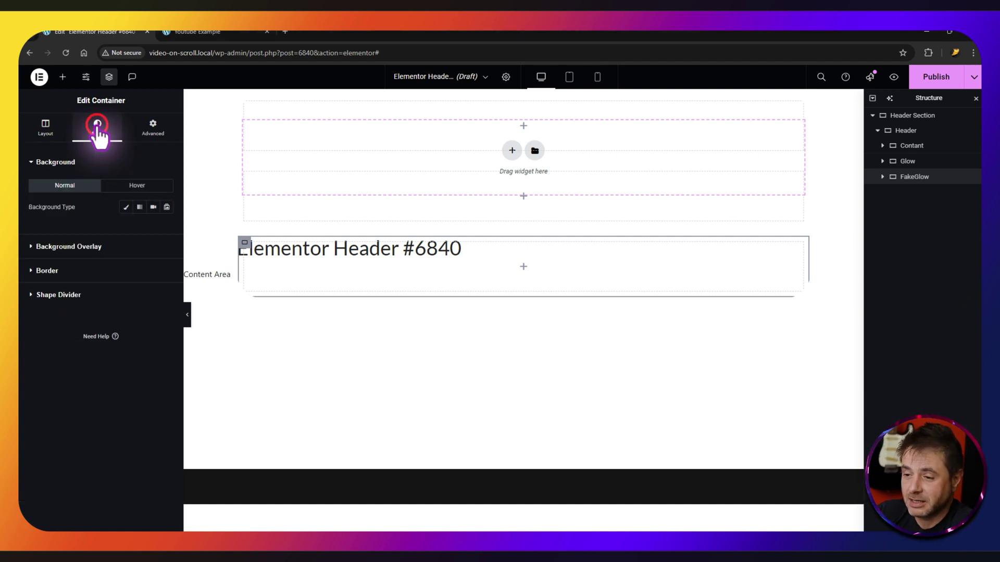
left_click(47, 271)
left_click(41, 287)
type("50")
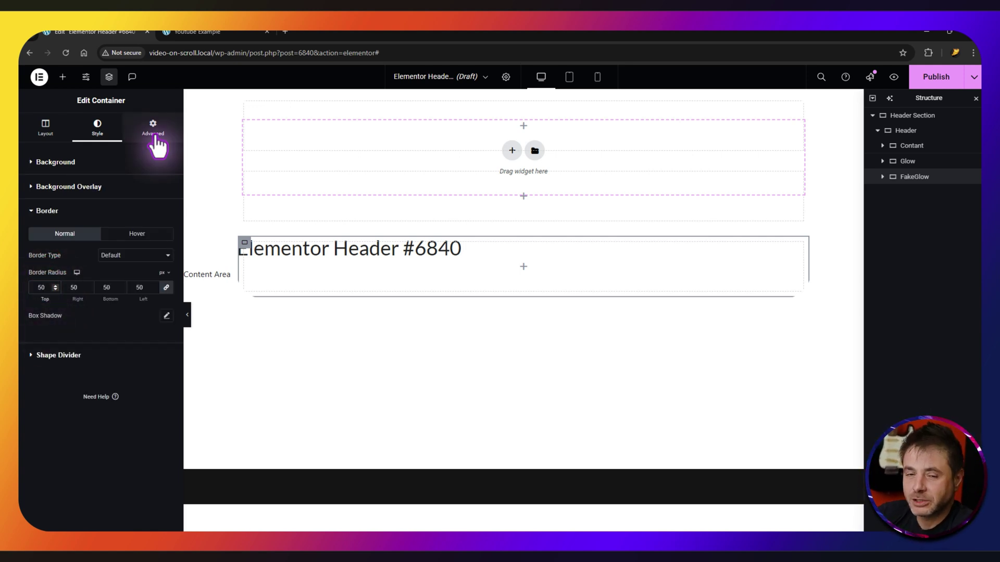
Set the FakeGlow container's position to Absolute and assign it the CSS class rebootfakeglow.
left_click(155, 137)
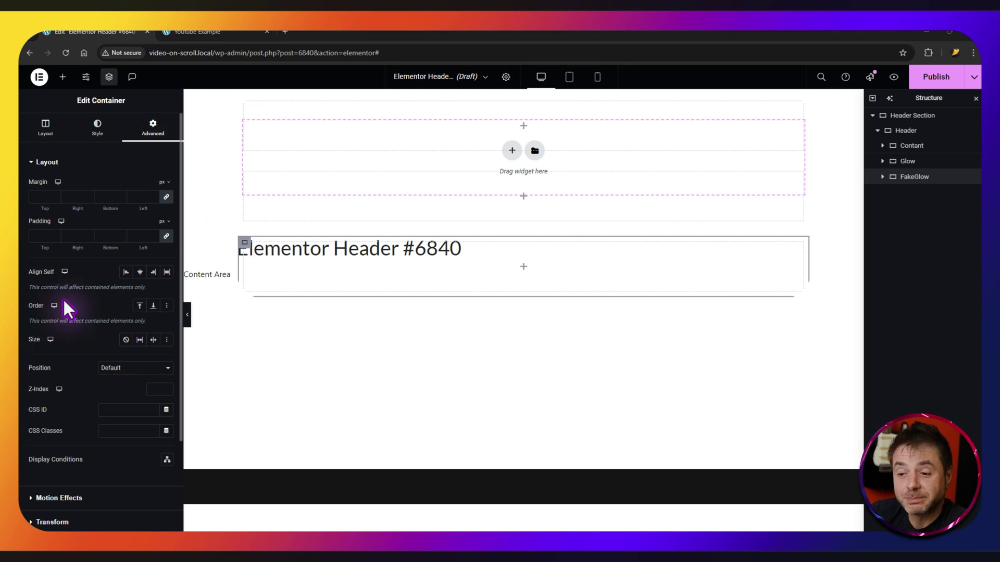
scroll(63, 299, "down", 2)
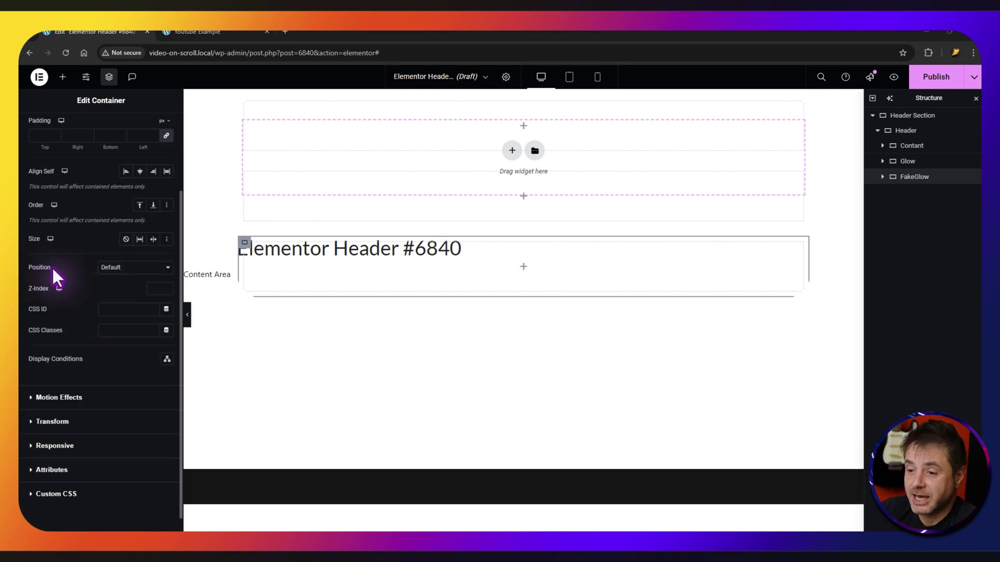
left_click(112, 267)
left_click(112, 289)
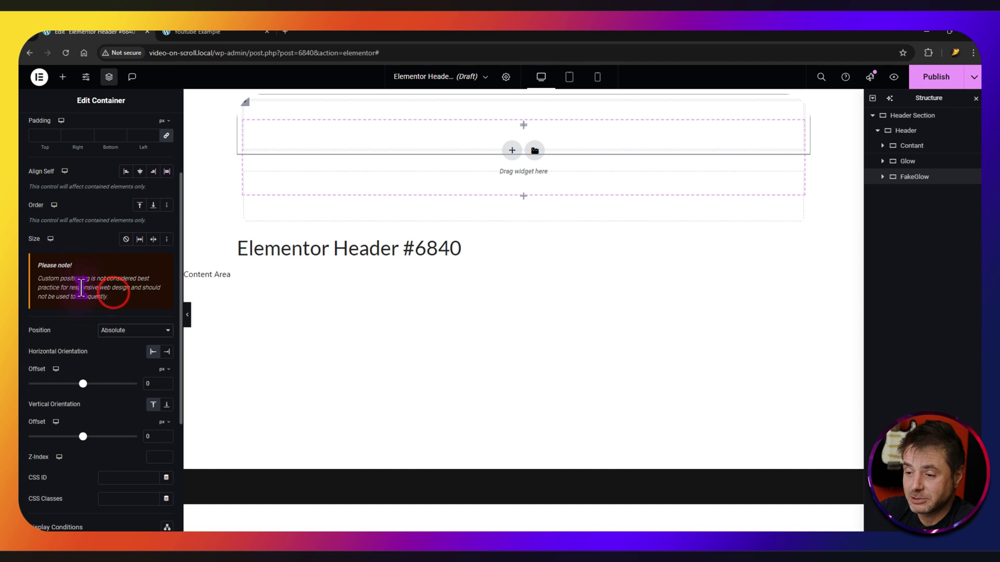
scroll(83, 360, "down", 2)
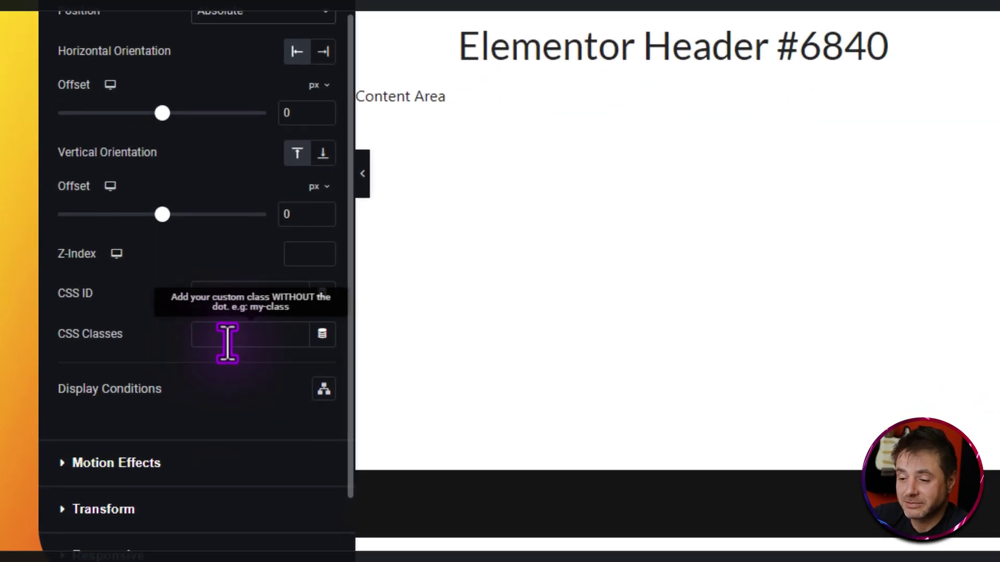
left_click(232, 341)
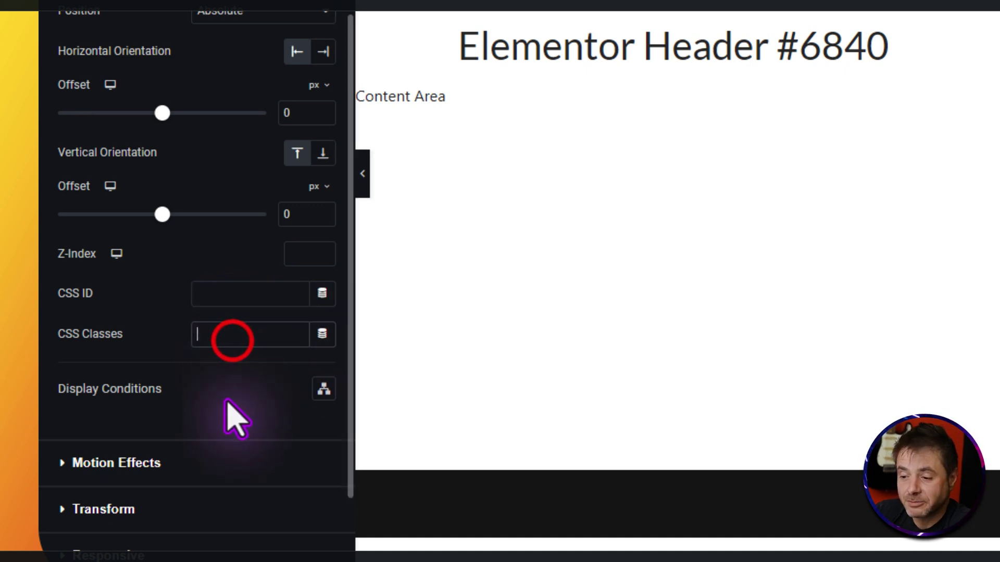
type("rebootfakeglow")
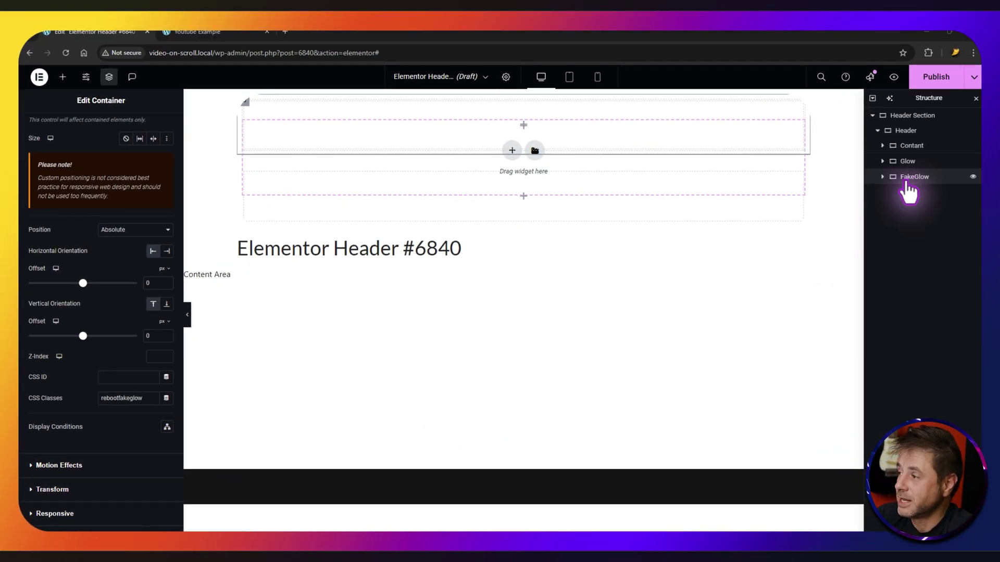
Give the Glow container a classic background in bright red.
left_click(909, 162)
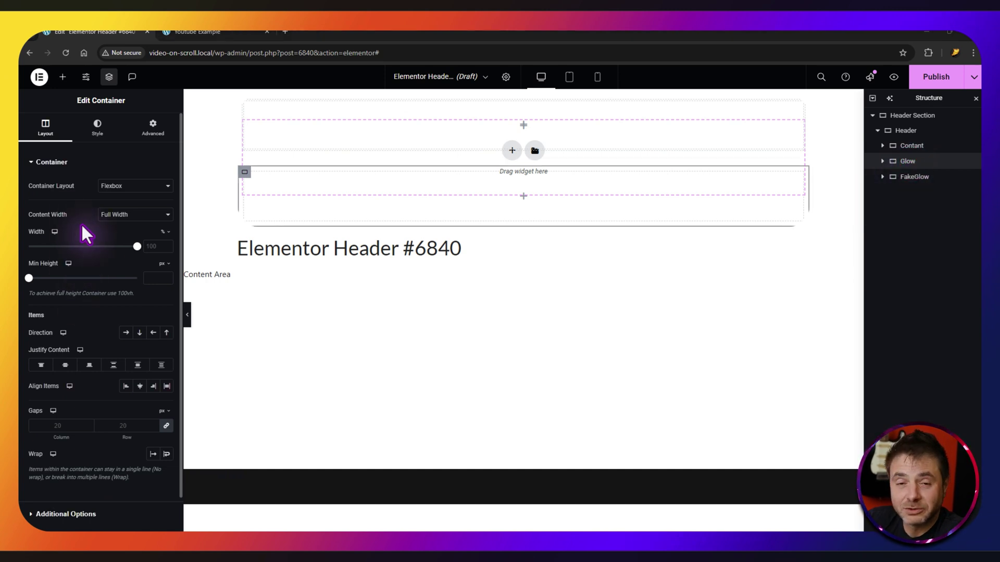
left_click(98, 130)
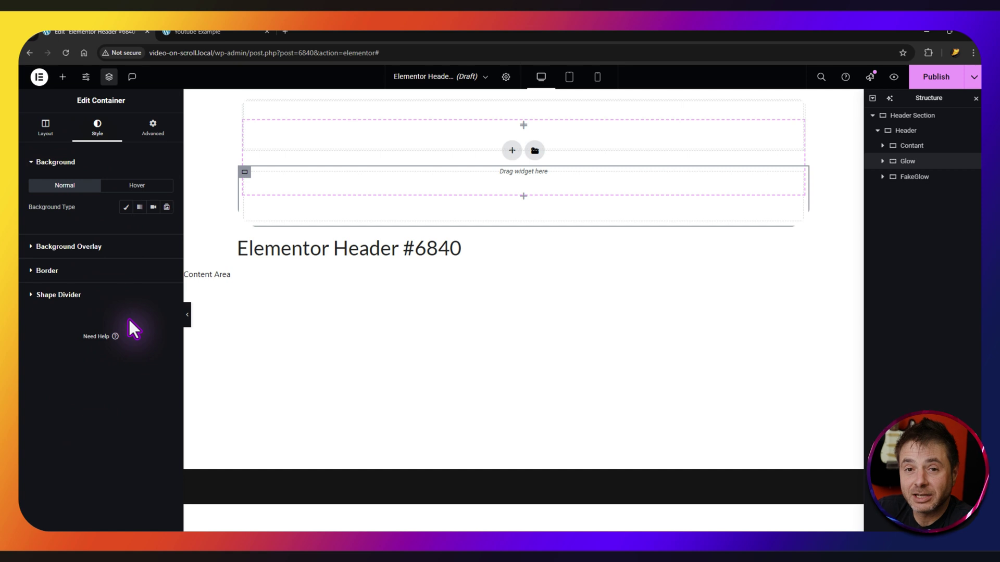
left_click(126, 208)
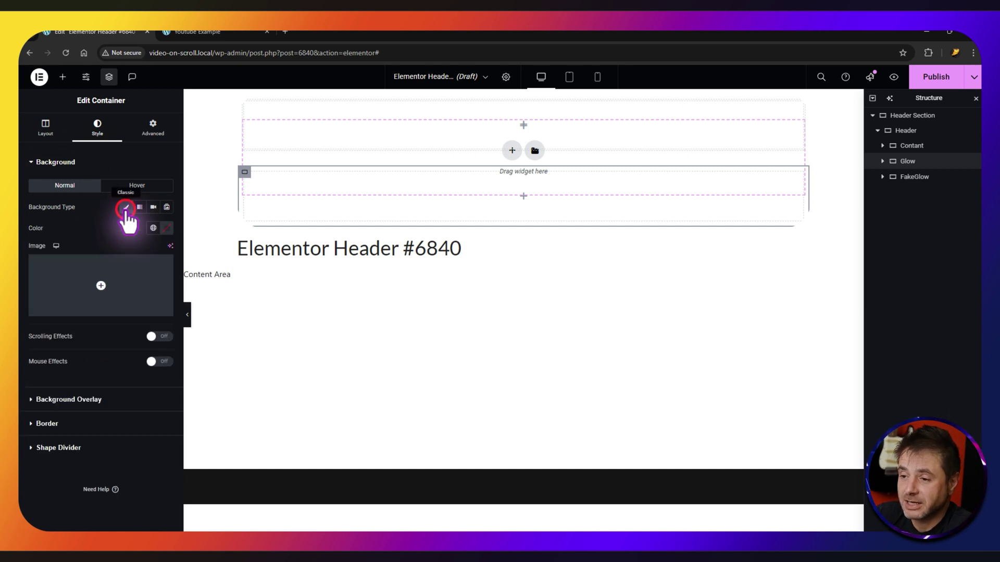
left_click(166, 229)
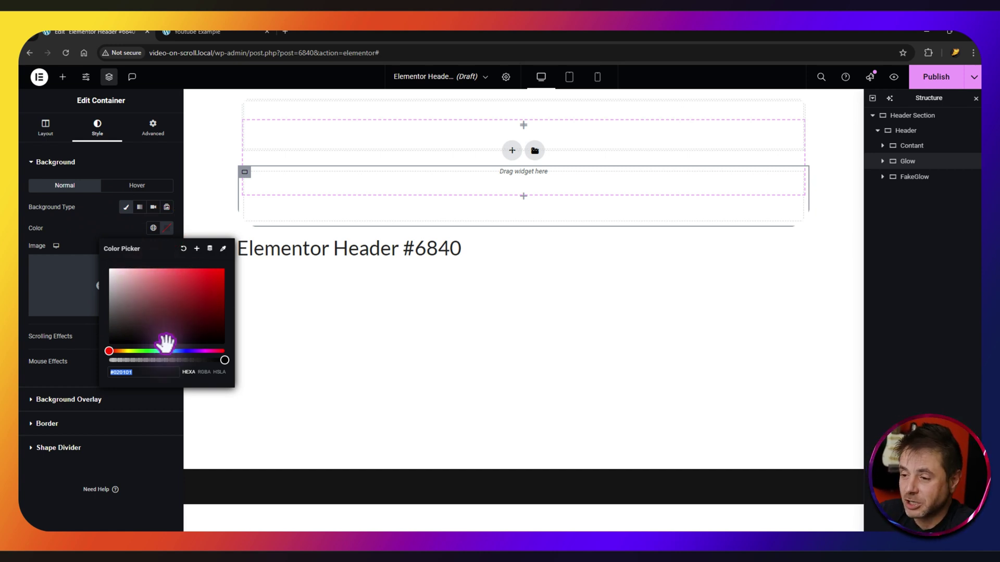
left_click_drag(166, 342, 223, 269)
left_click(98, 317)
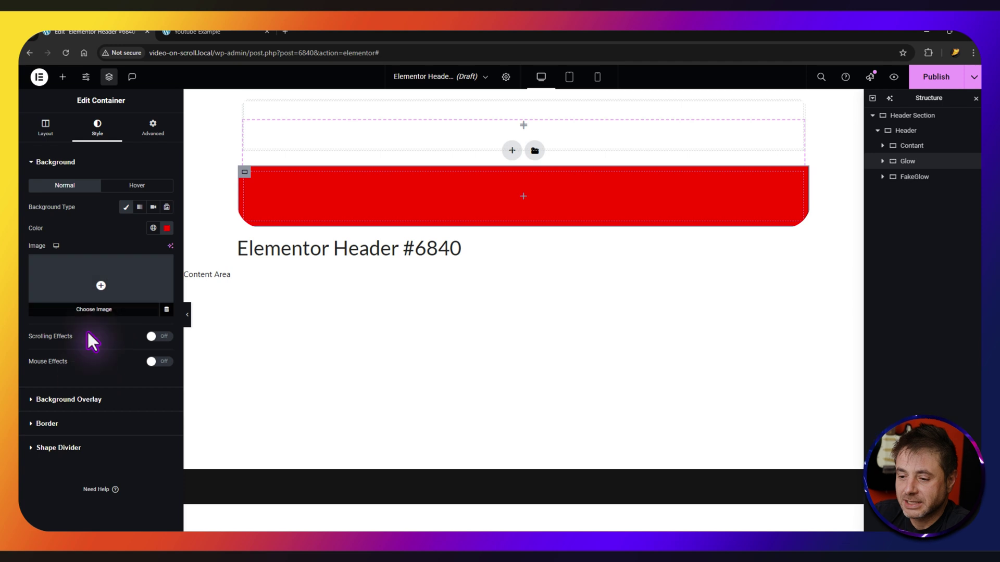
Set the Glow container's border radius to 50 px on all corners.
left_click(67, 426)
left_click(41, 287)
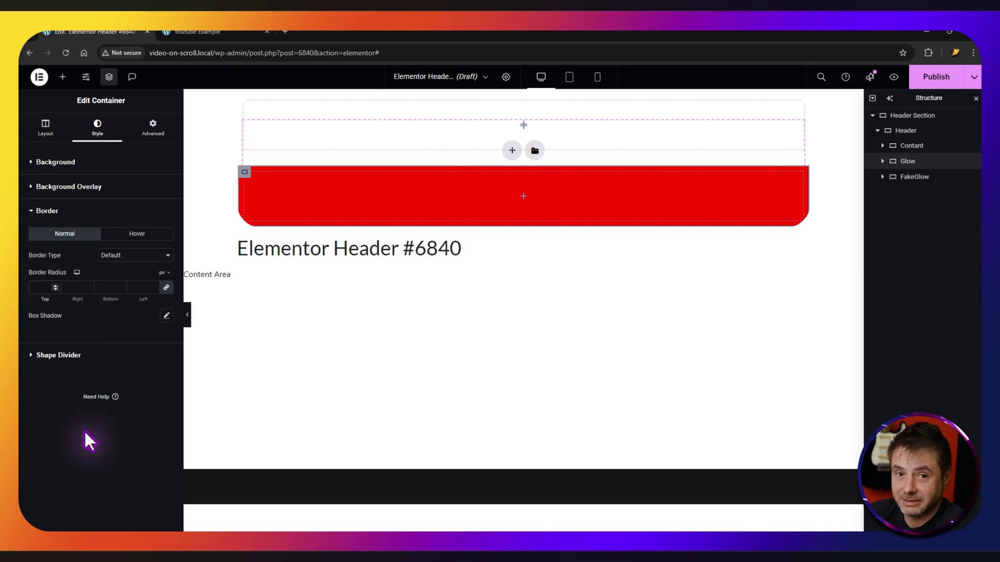
type("50")
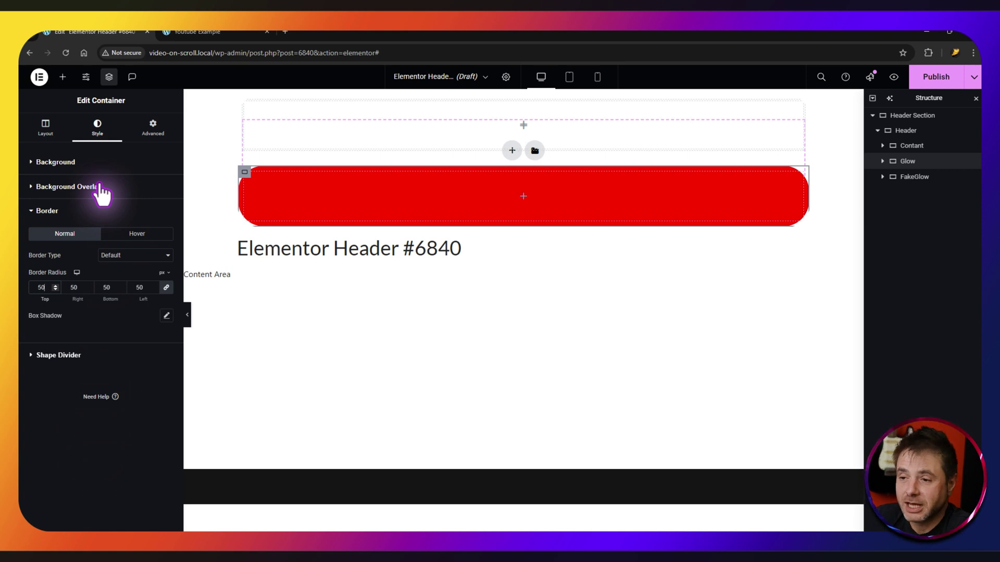
left_click(101, 163)
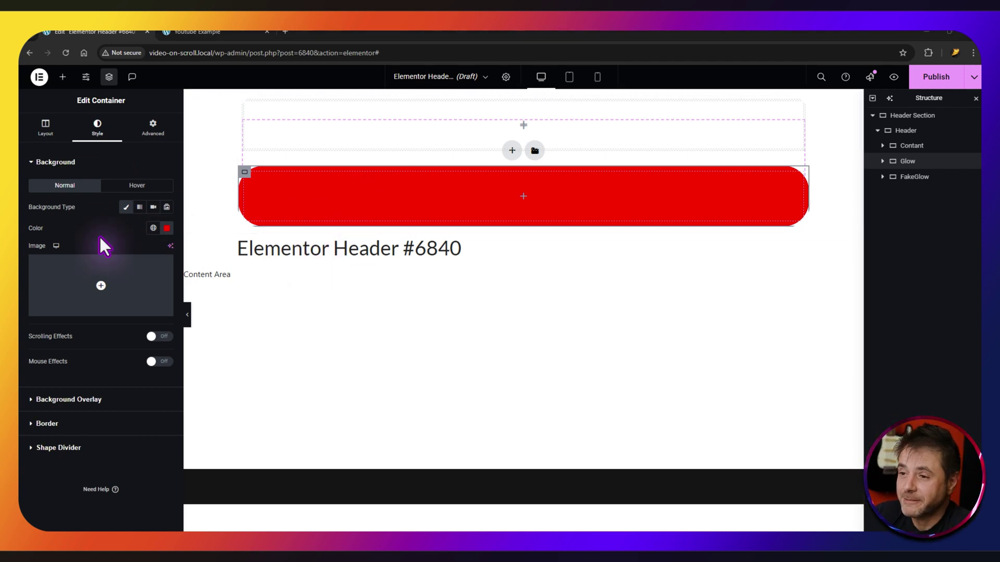
Set the Glow container's position to Absolute and clear its horizontal and vertical offset values.
left_click(151, 129)
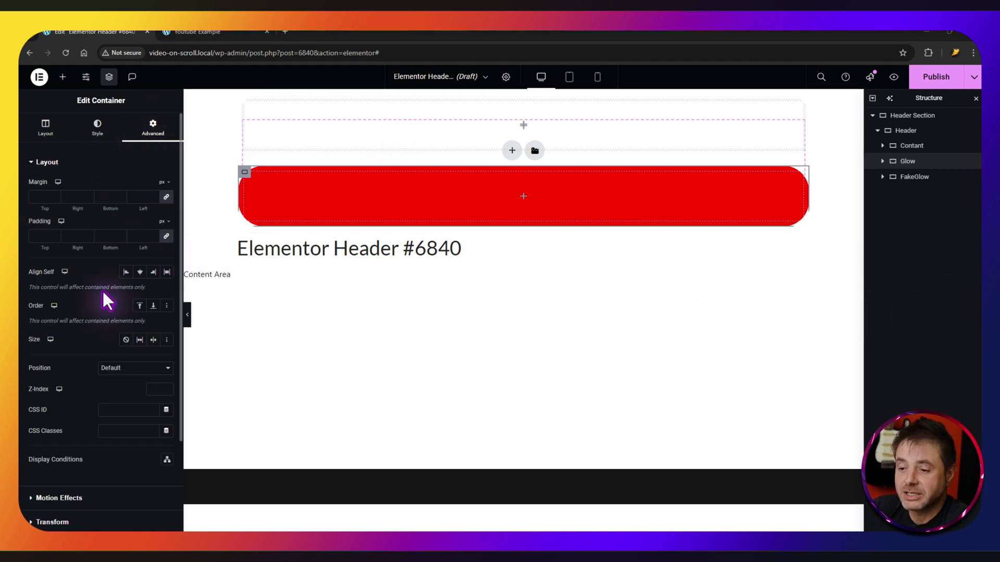
left_click(119, 383)
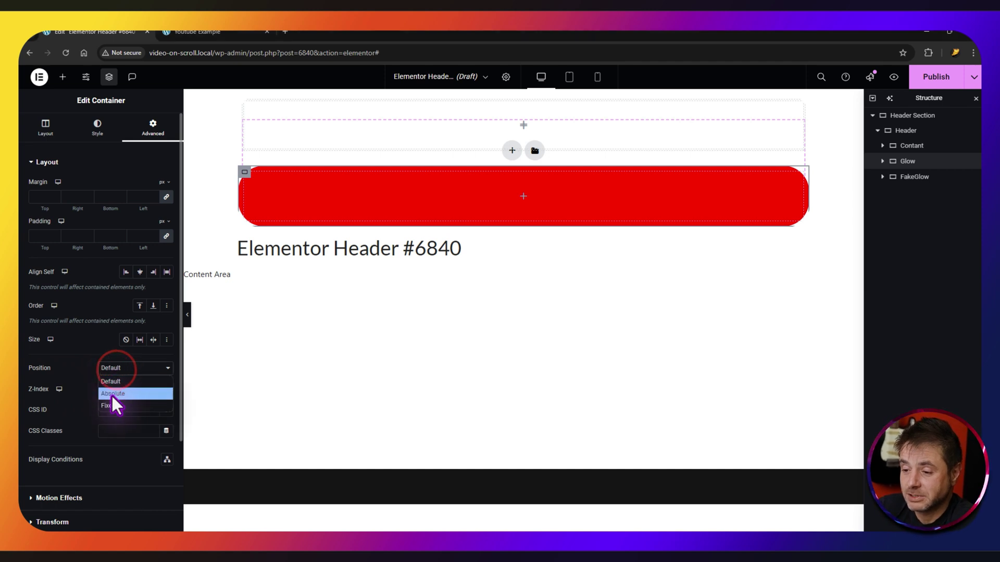
left_click(111, 395)
scroll(80, 355, "down", 1)
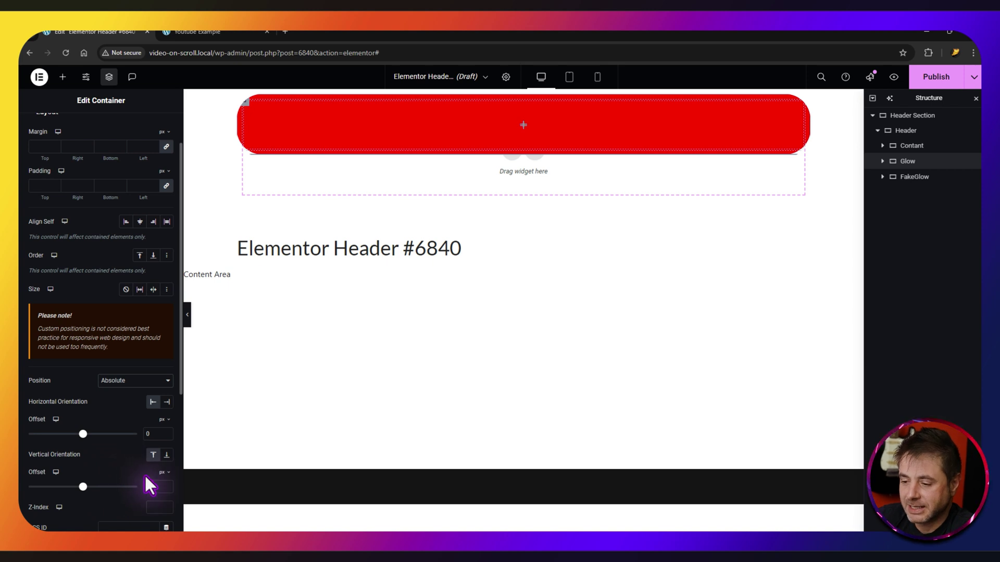
left_click(159, 489)
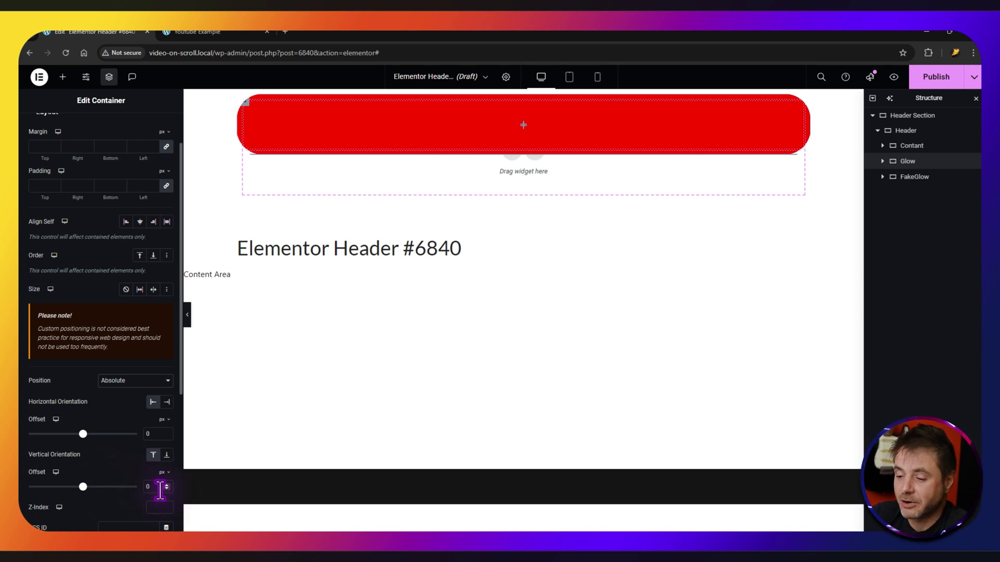
left_click_drag(158, 488, 142, 488)
key("BackSpace")
left_click_drag(156, 434, 147, 436)
key("BackSpace")
scroll(74, 279, "down", 4)
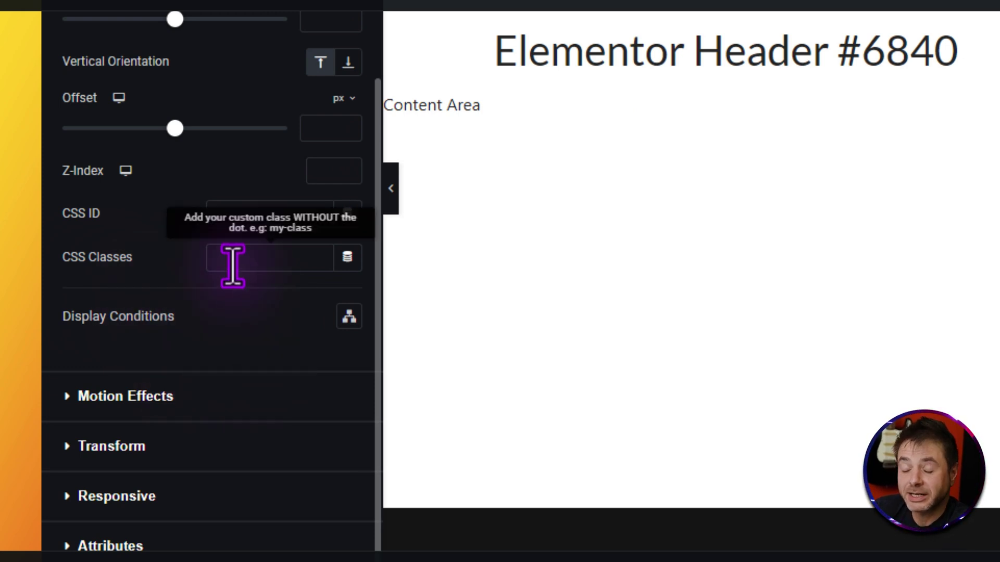
left_click(156, 210)
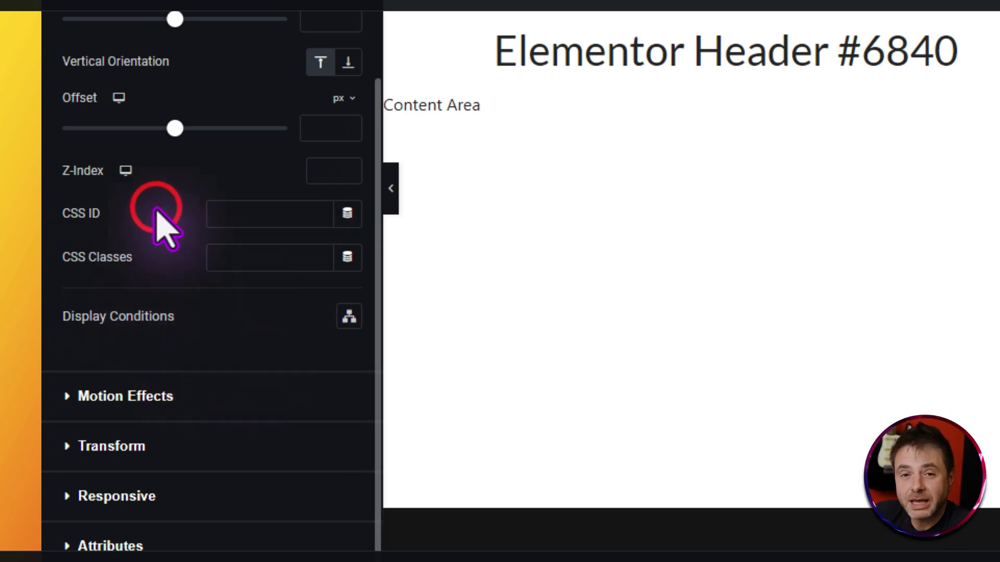
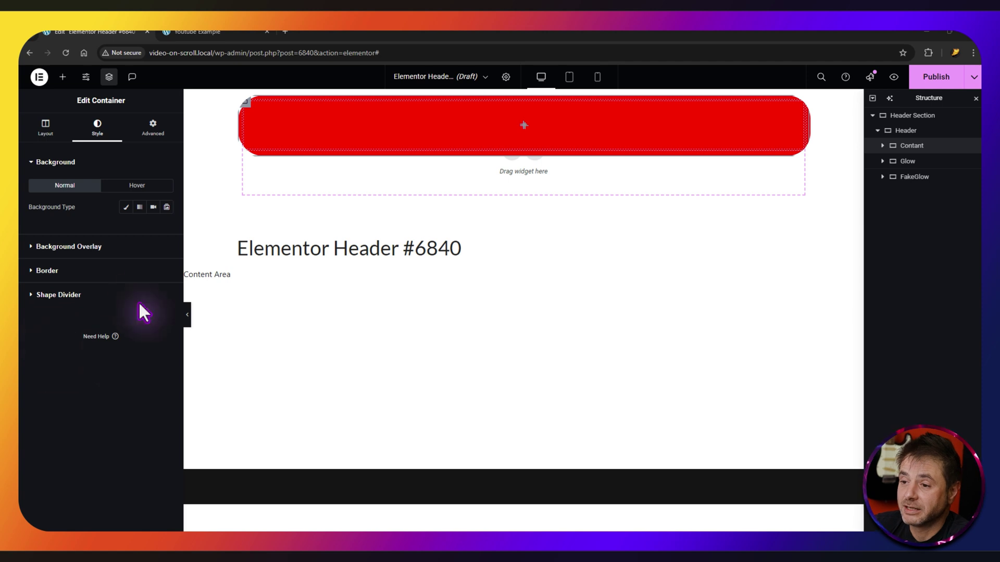
Give the Contant container a classic background in semi-transparent light grey, rgba(230, 230, 230, 0.21).
left_click(126, 208)
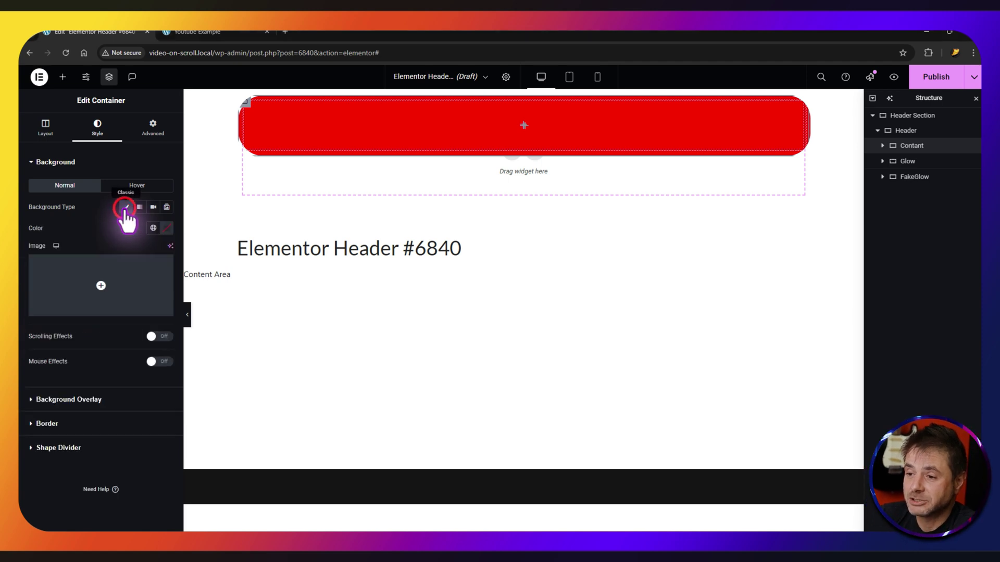
left_click(166, 228)
left_click_drag(120, 279, 107, 277)
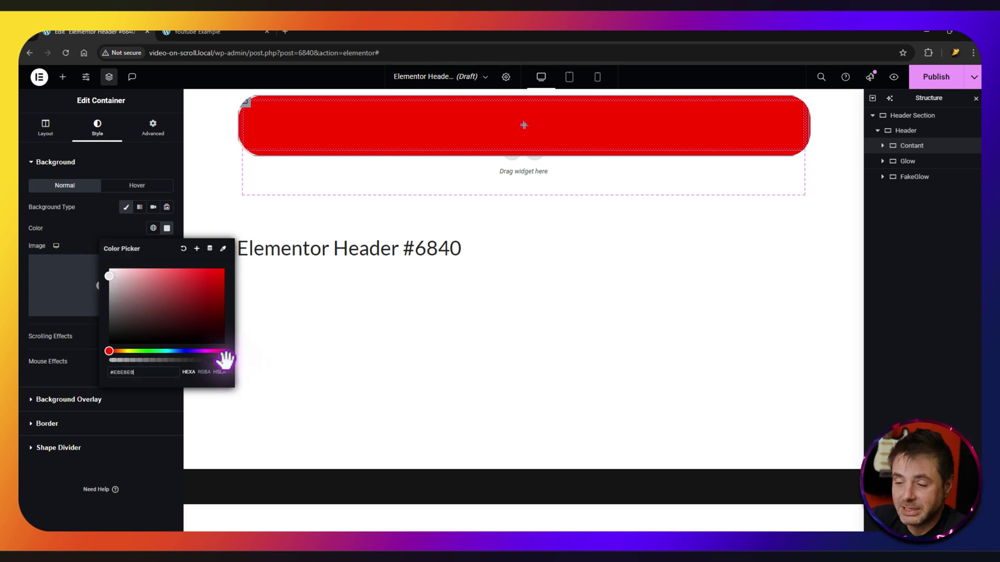
left_click_drag(225, 359, 137, 363)
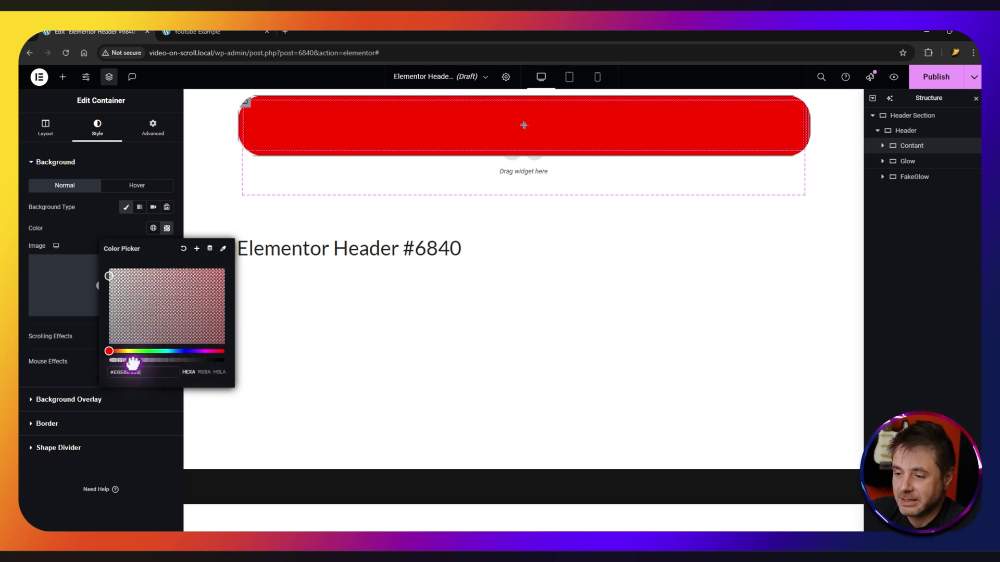
left_click_drag(132, 363, 134, 361)
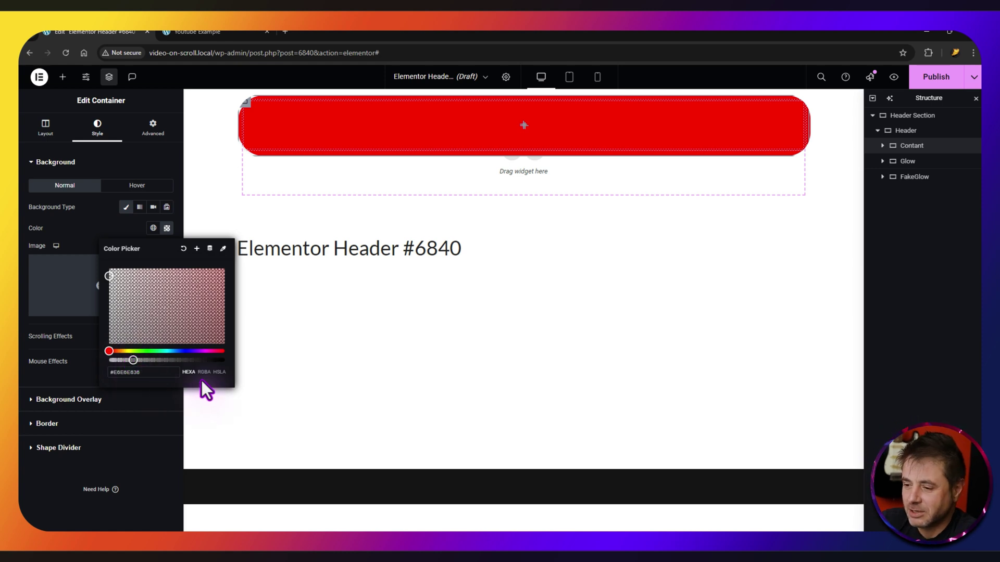
left_click(204, 372)
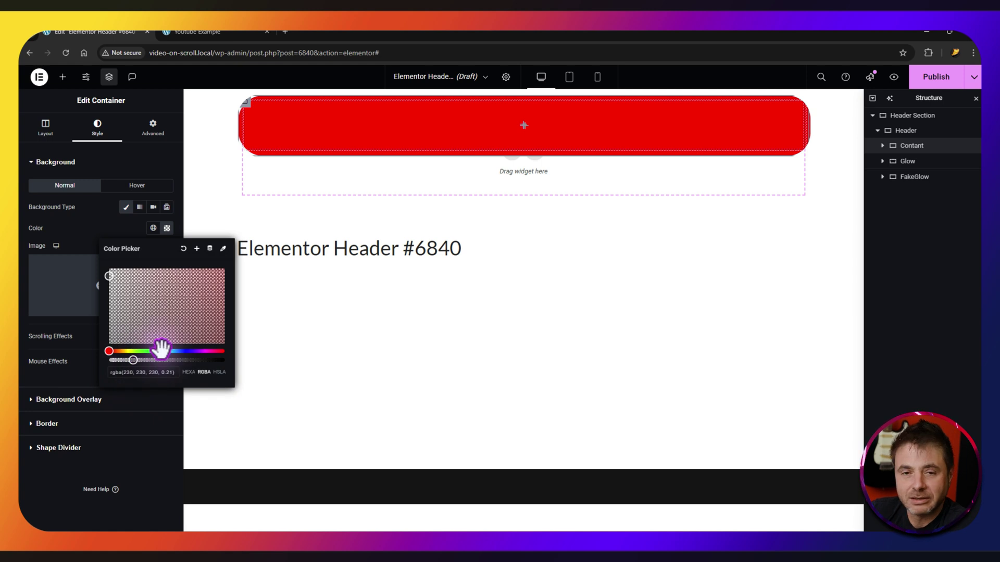
left_click(189, 372)
Copy the Contant container's normal background colour and give its hover state a classic background with the same colour, E6E6E636.
double_click(139, 373)
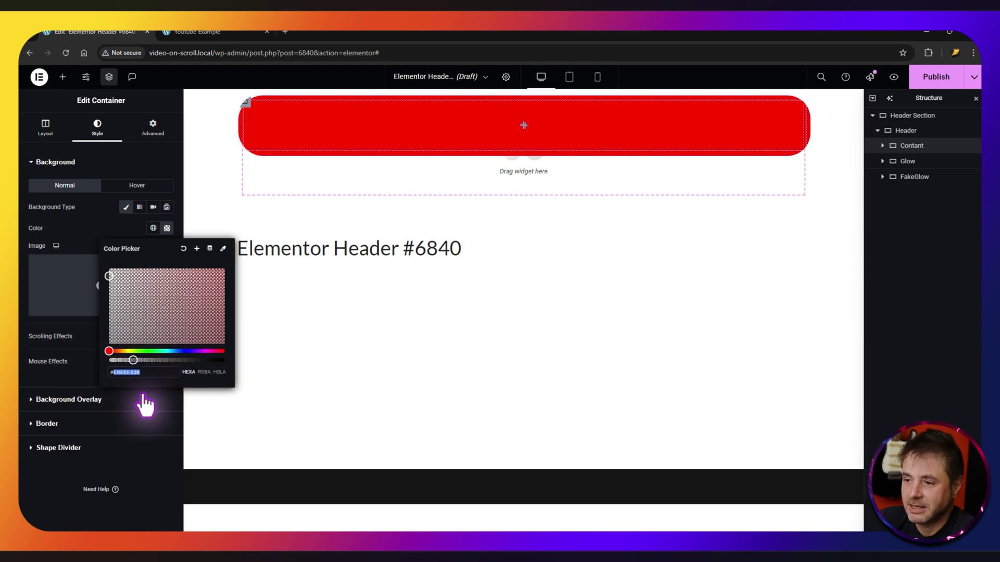
left_click(90, 226)
left_click(129, 184)
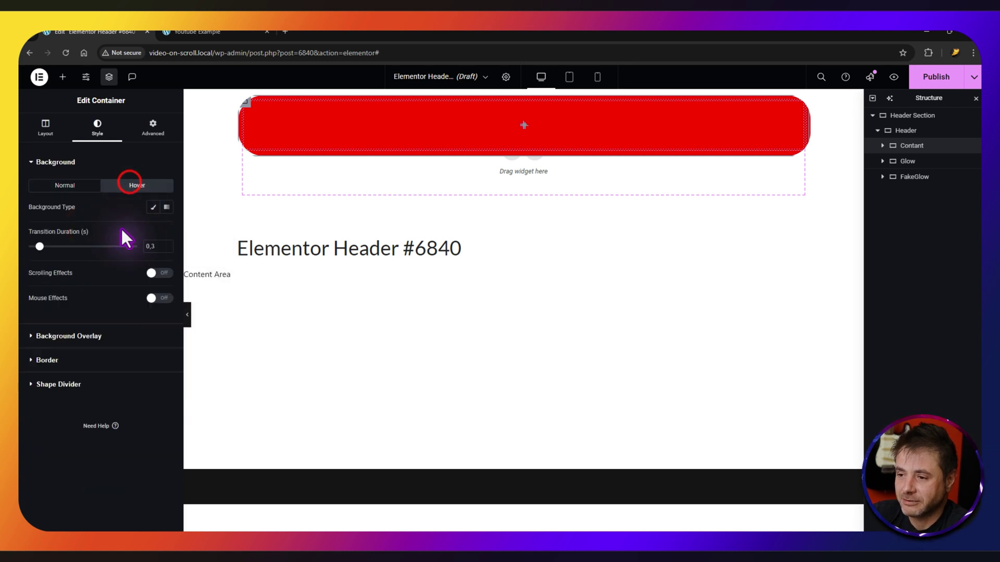
left_click(153, 207)
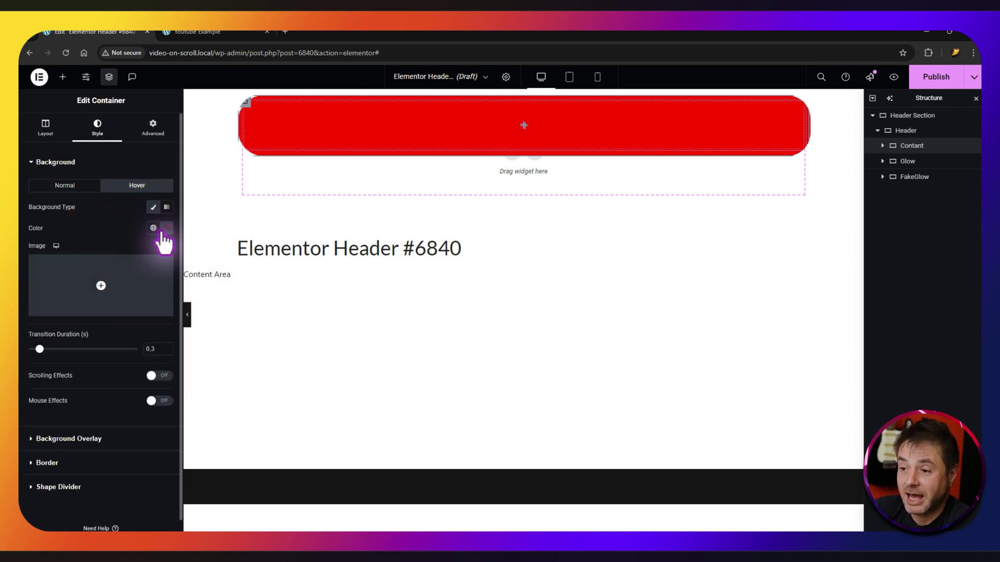
left_click(166, 229)
type("E6E6E636")
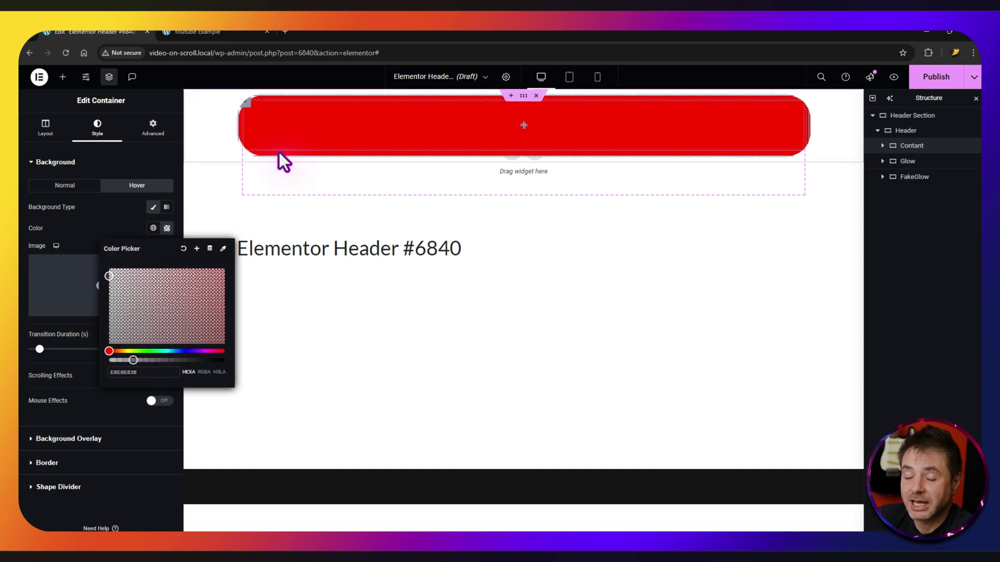
left_click(84, 206)
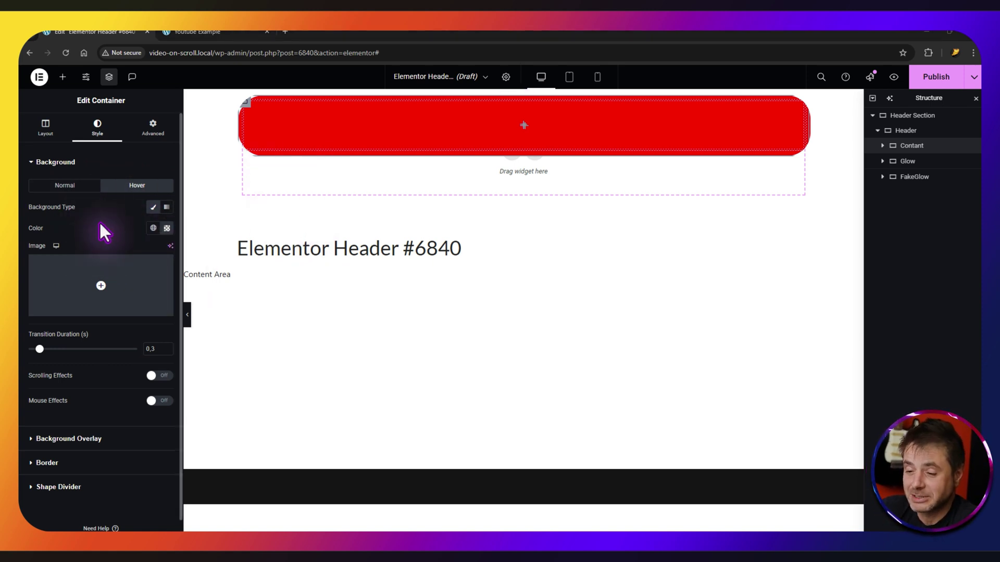
Set the Contant container's border radius to 50 px on all corners.
left_click(65, 463)
left_click(38, 288)
type("50")
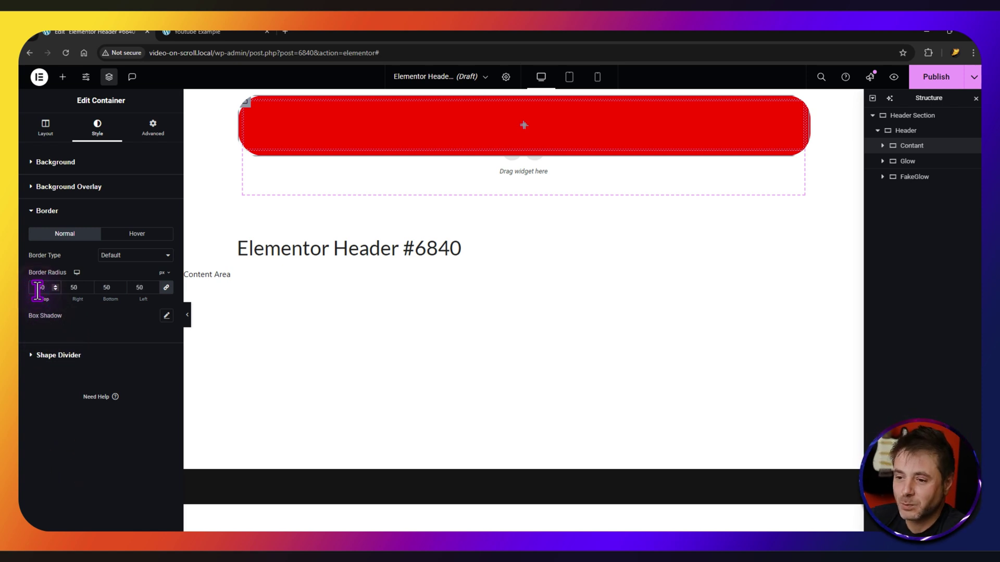
Set the Contant container's padding to 0 px on all sides and give it the CSS class rebootcontent.
left_click(153, 129)
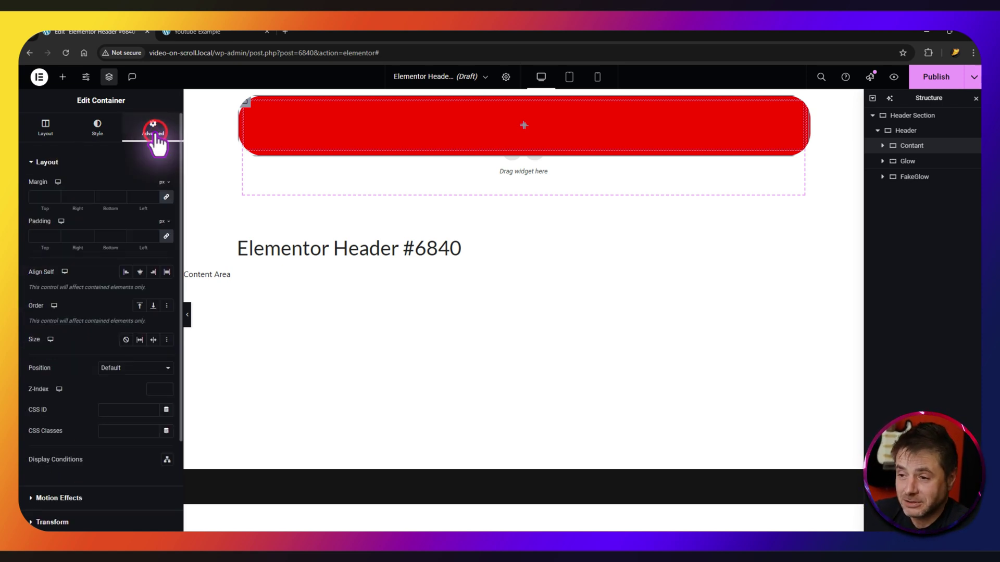
left_click(165, 236)
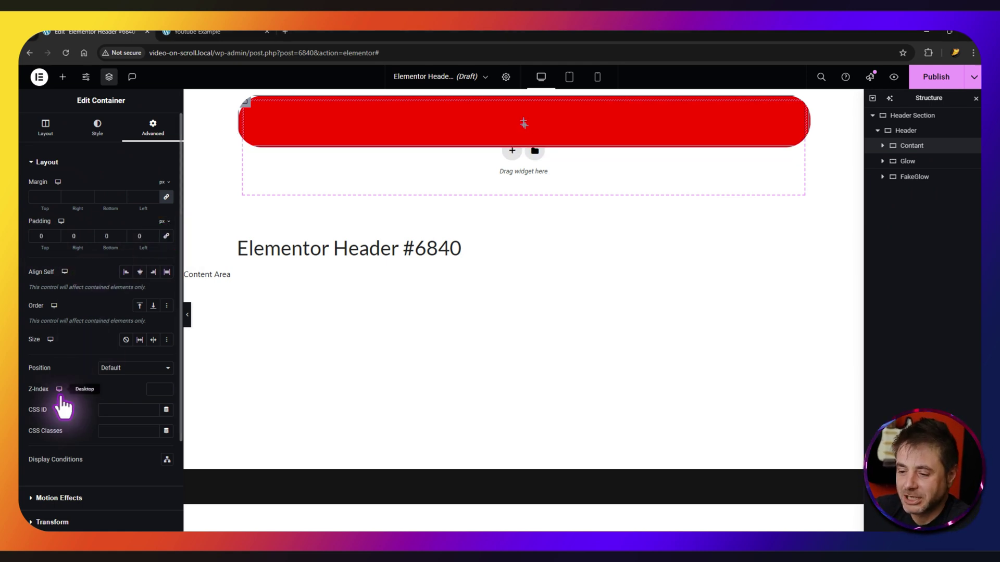
scroll(62, 396, "down", 2)
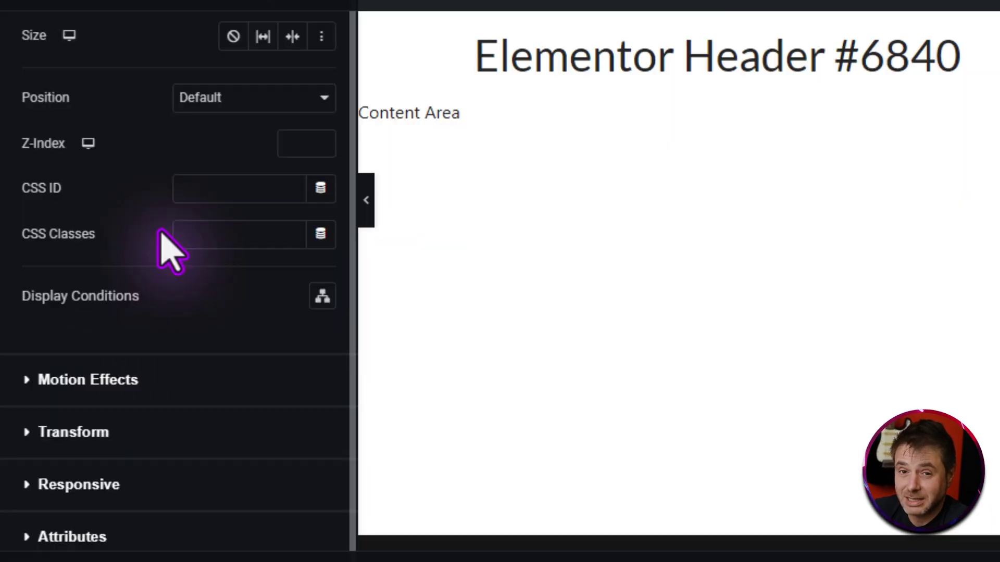
left_click(245, 234)
type("rebootcontent")
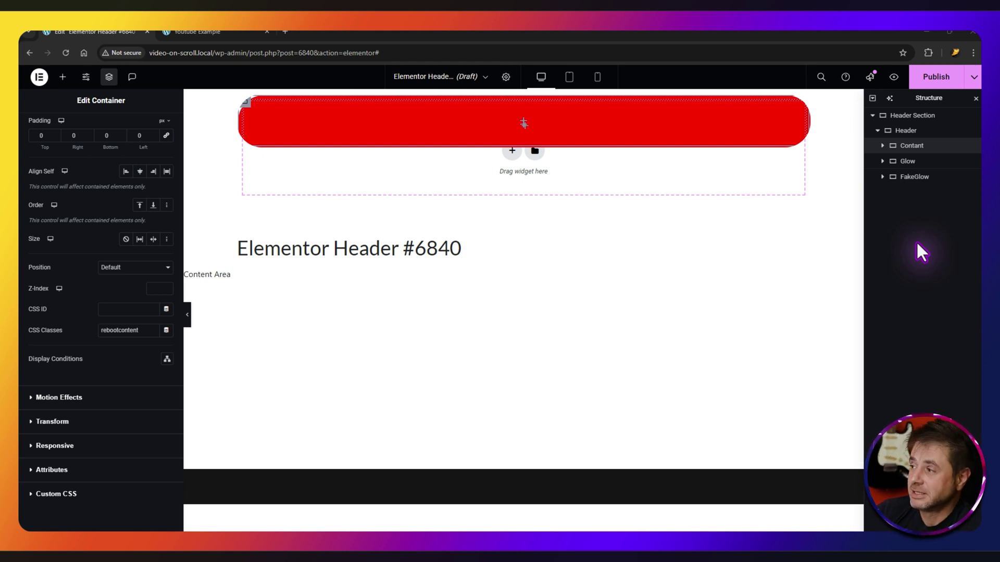
Add a new container nested inside the Contant container and duplicate it to make two side-by-side inner containers.
left_click(63, 77)
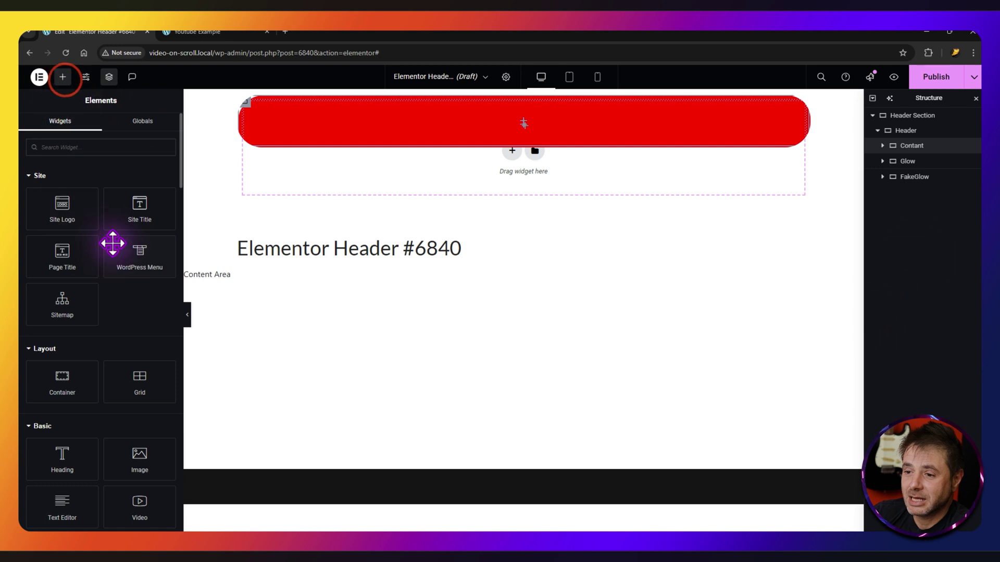
left_click_drag(62, 384, 514, 119)
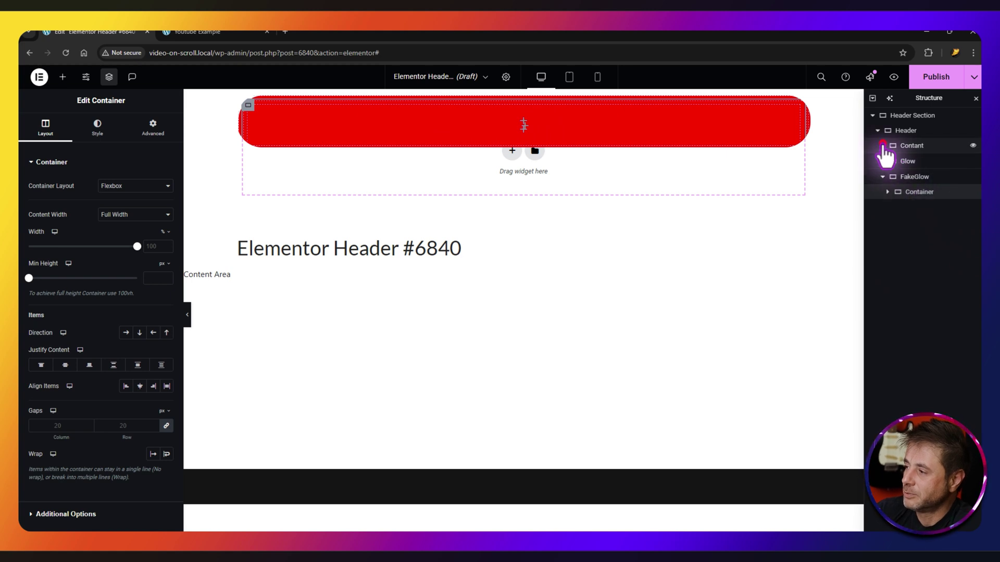
left_click_drag(908, 193, 909, 158)
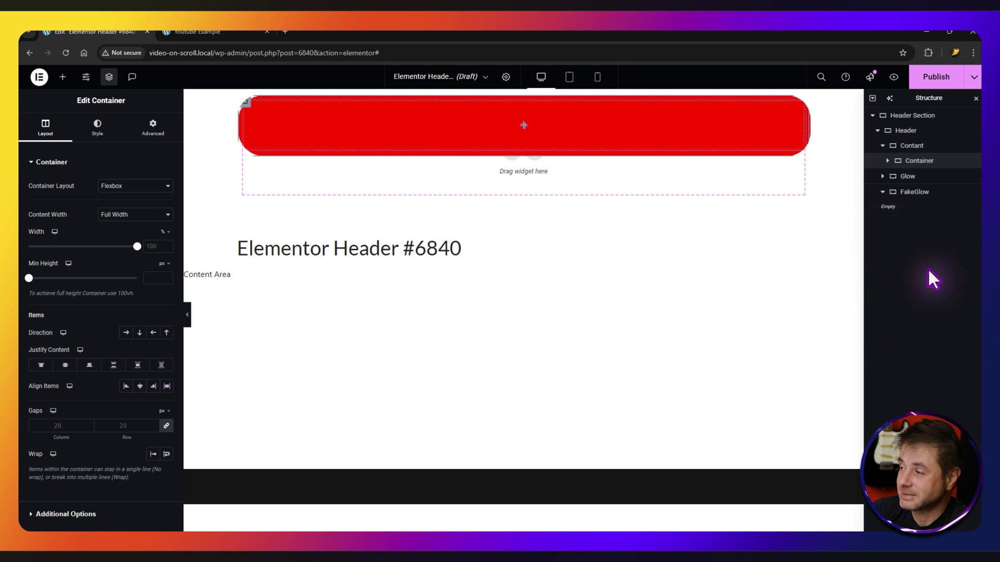
right_click(912, 161)
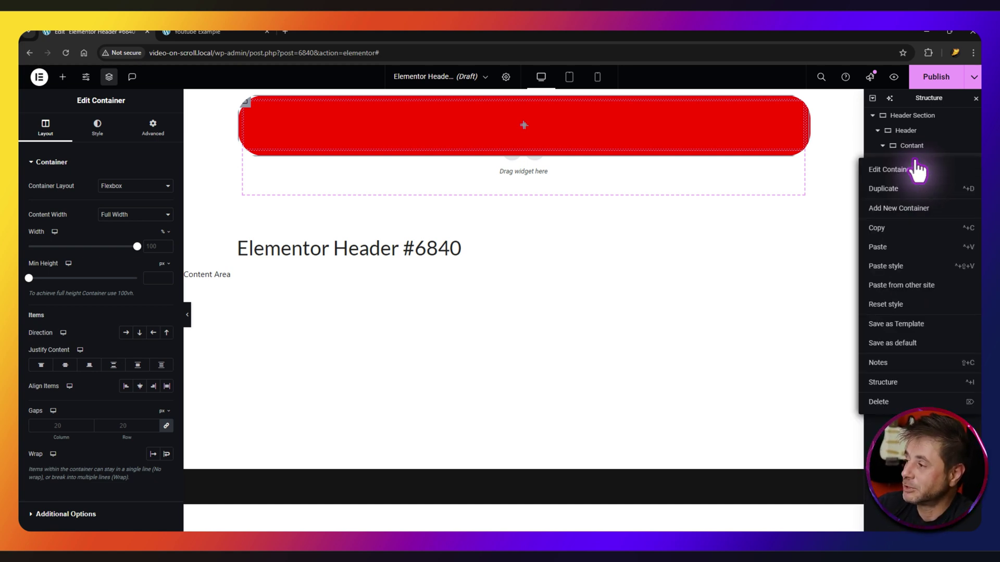
left_click(897, 192)
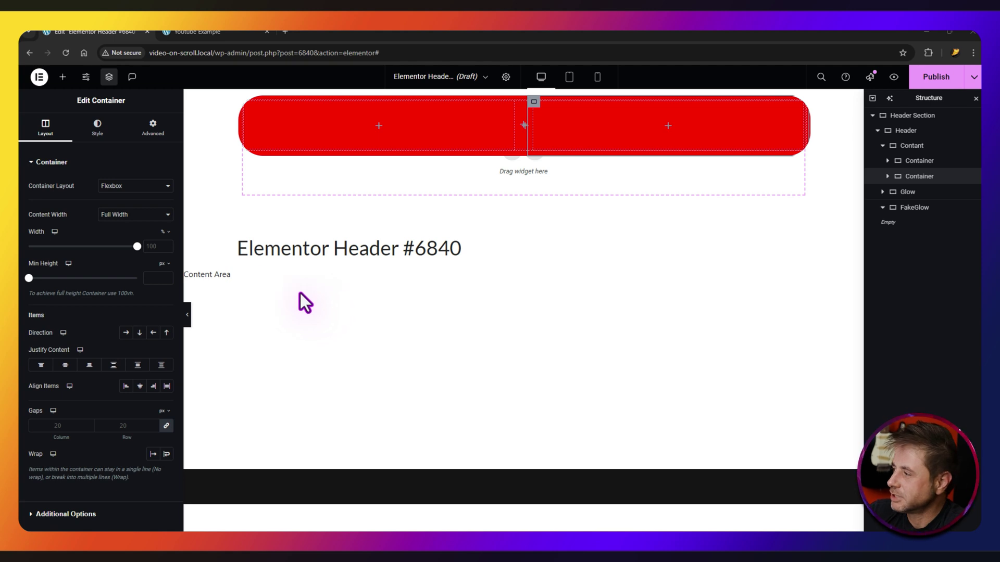
Set the width of Contant's first inner container to 20% and the second one to 79%.
double_click(148, 246)
type("20")
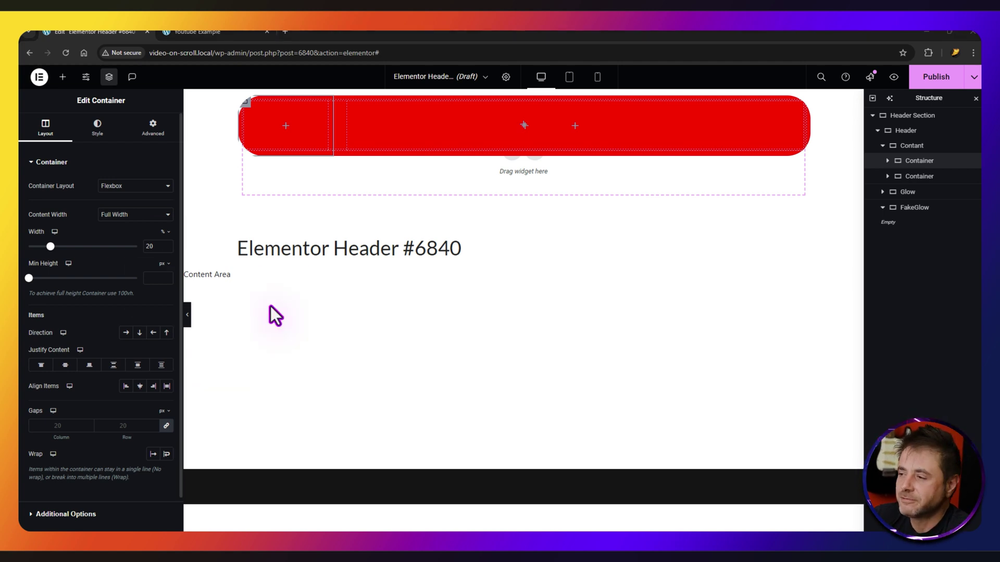
left_click(925, 177)
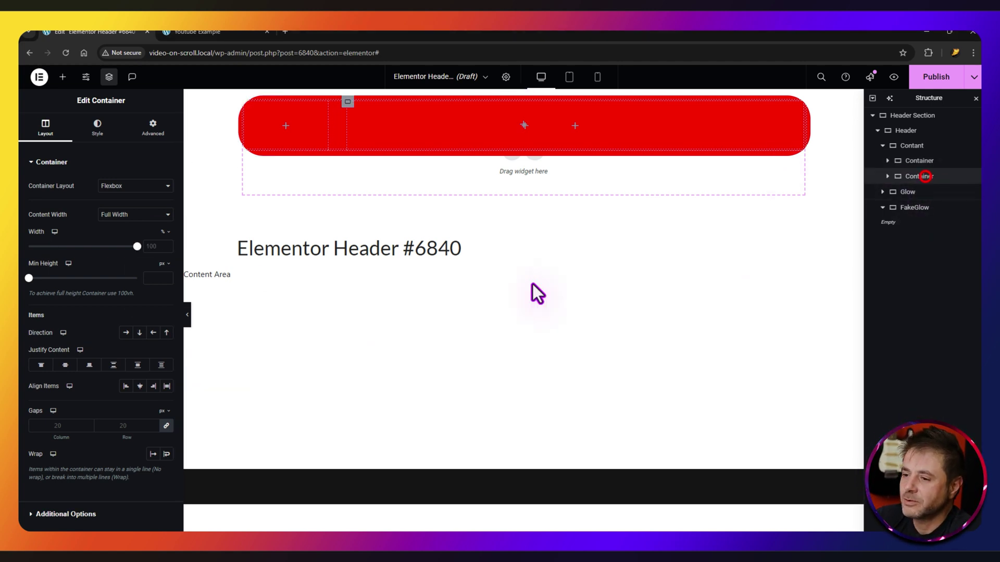
left_click(150, 246)
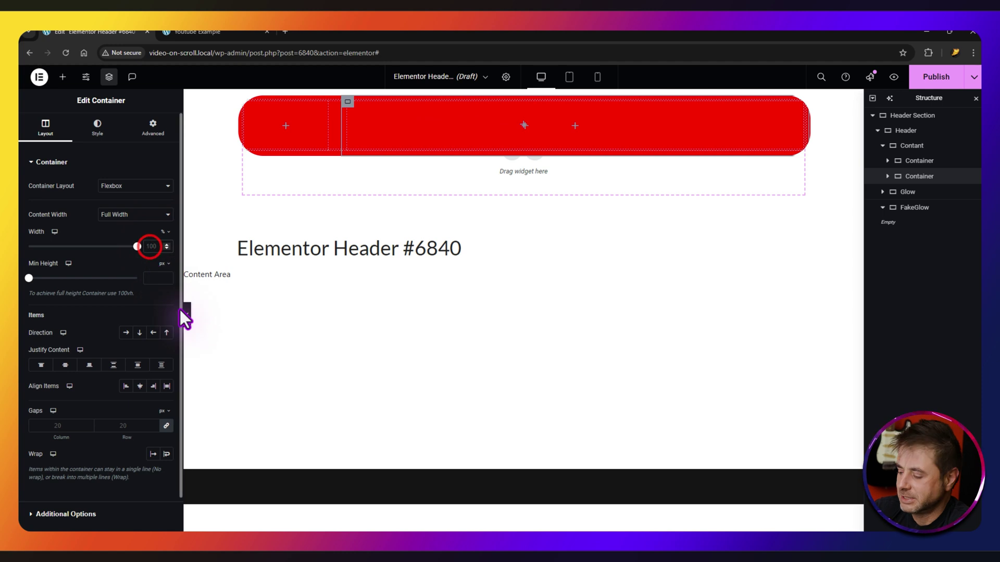
type("80")
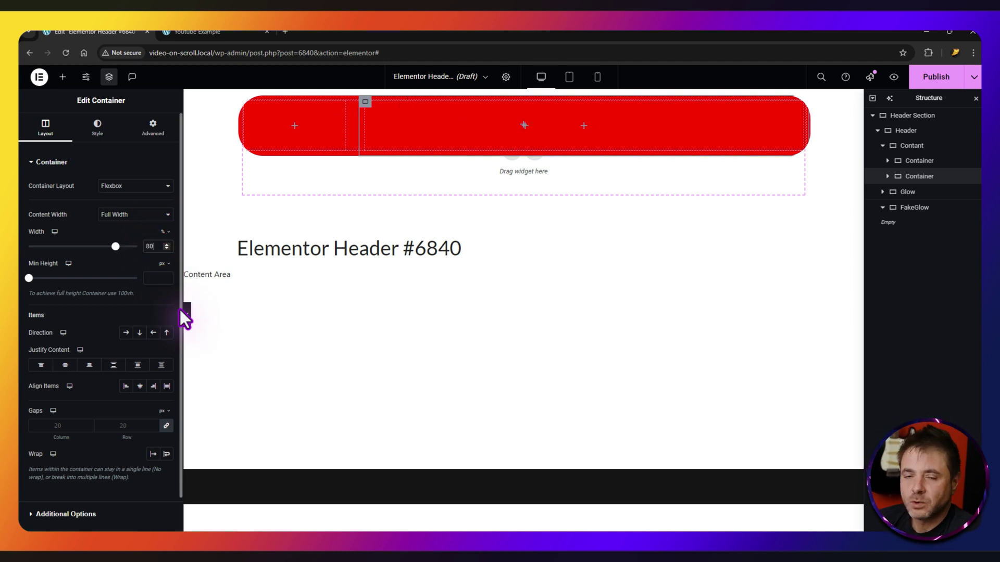
key("Down")
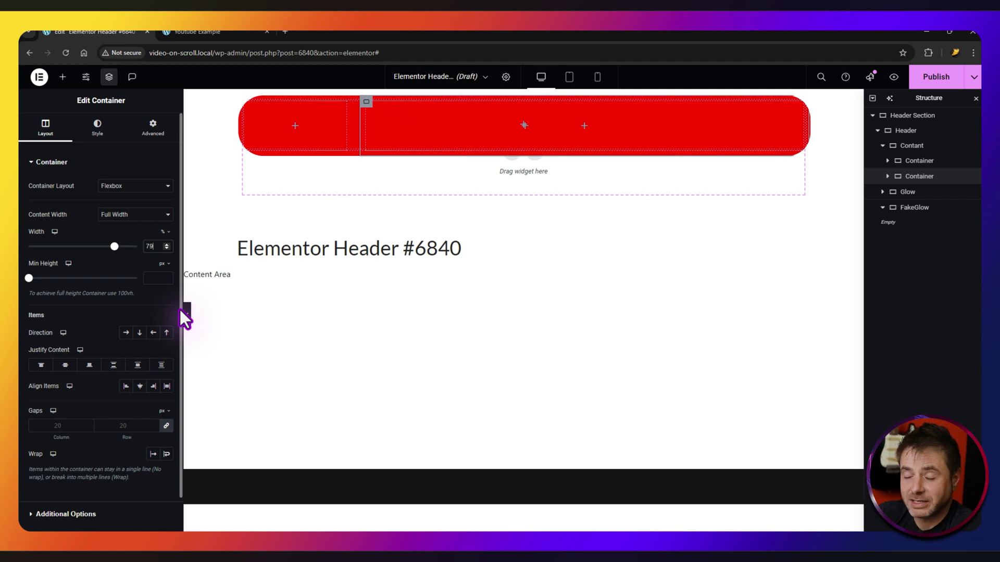
Add an Image widget to Contant's first inner container and choose the white Sizzle & Spice logo as its image.
left_click(887, 160)
left_click(886, 191)
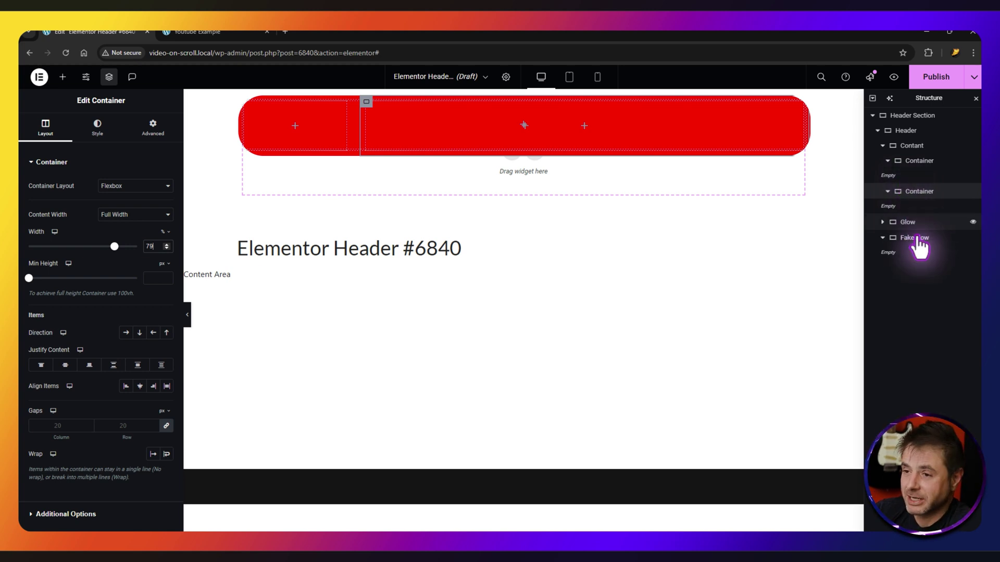
left_click(62, 77)
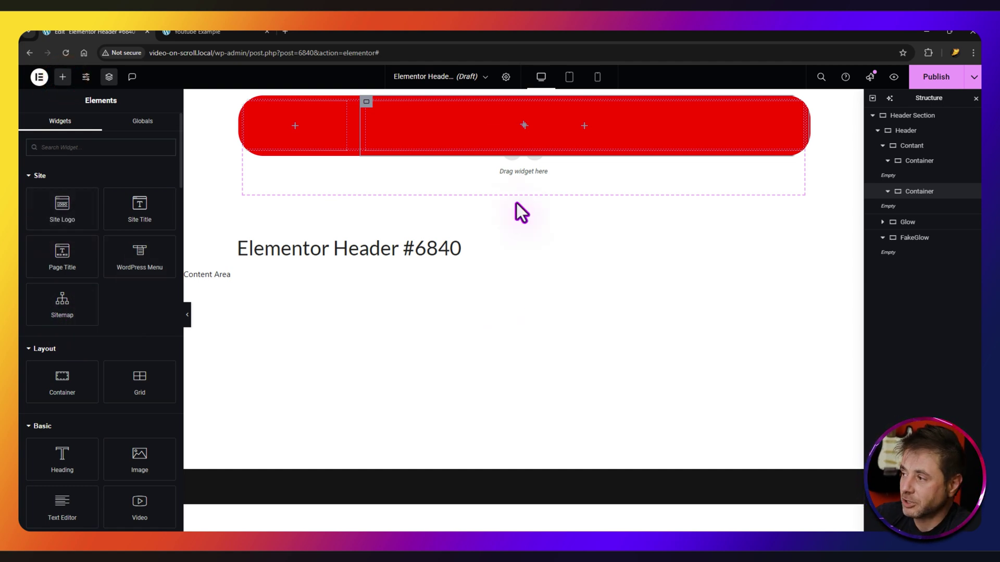
left_click_drag(139, 463, 298, 136)
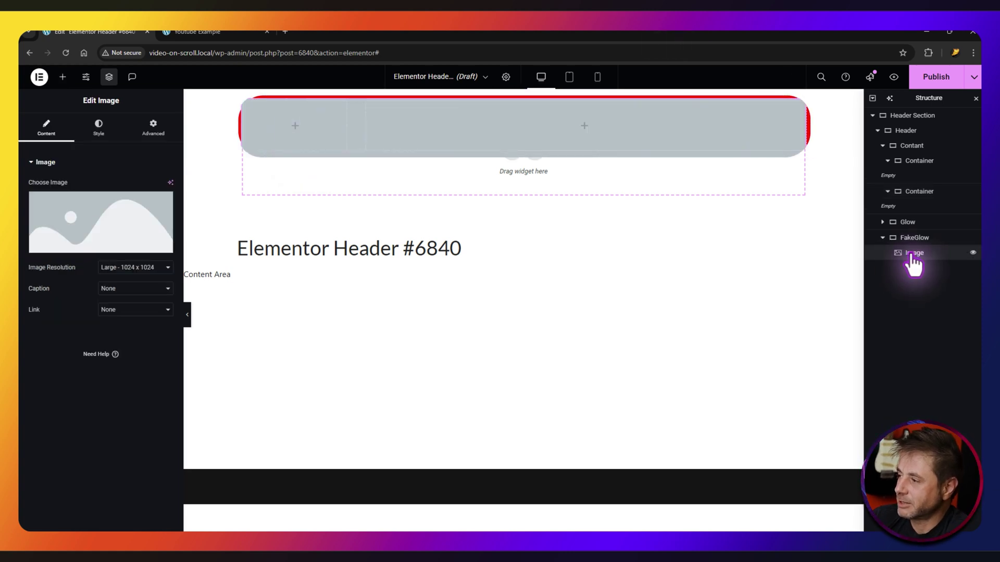
left_click_drag(909, 252, 914, 169)
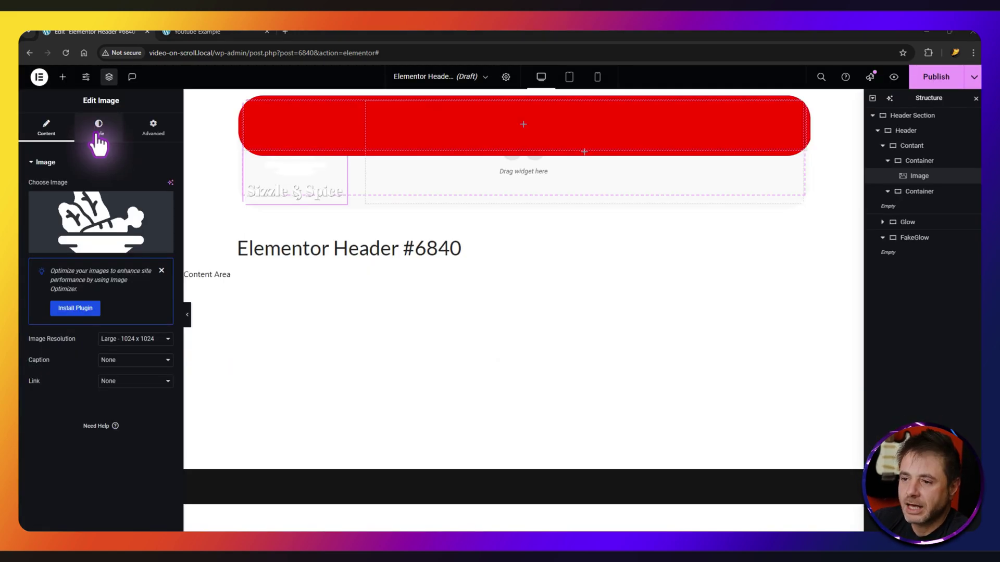
Set the logo image's height to 50 px.
left_click(99, 140)
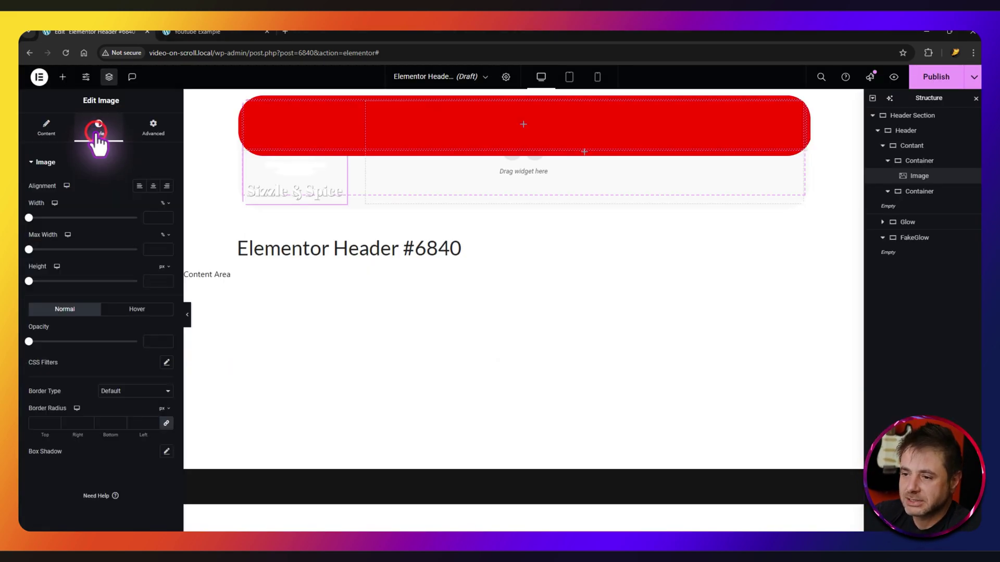
left_click(156, 281)
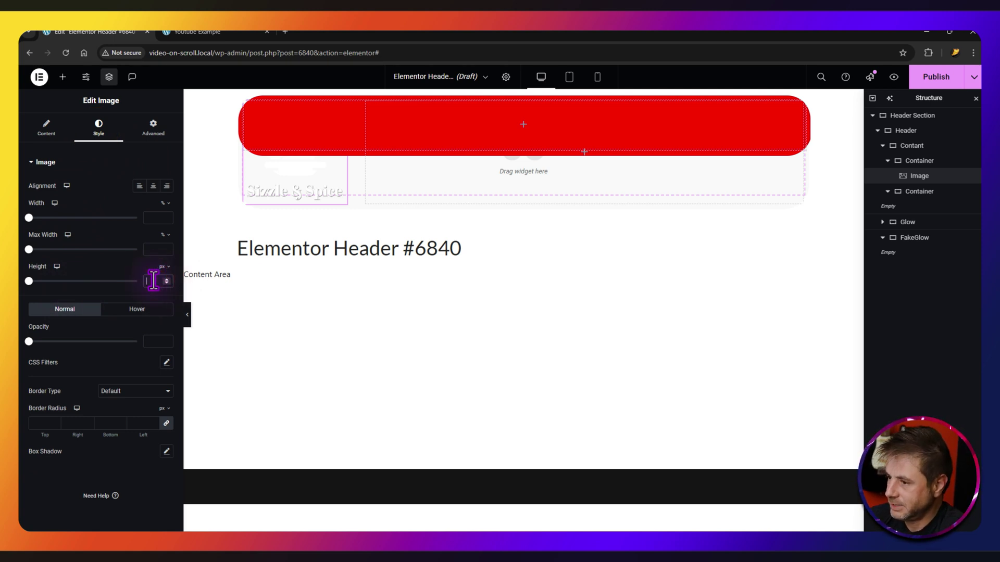
type("50")
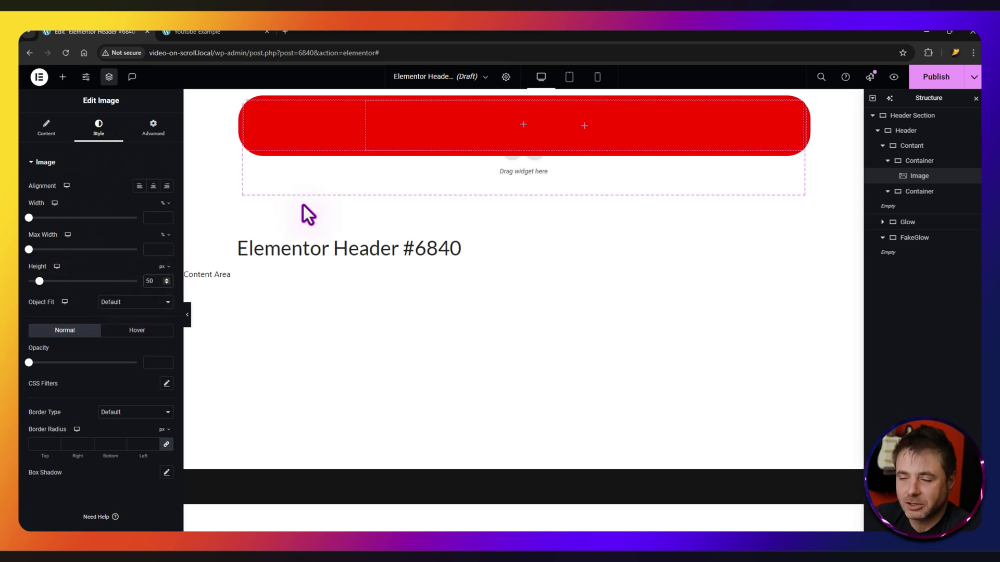
Give the logo image a custom URL link that uses the dynamic Site URL tag.
left_click(47, 127)
left_click(114, 386)
left_click(112, 415)
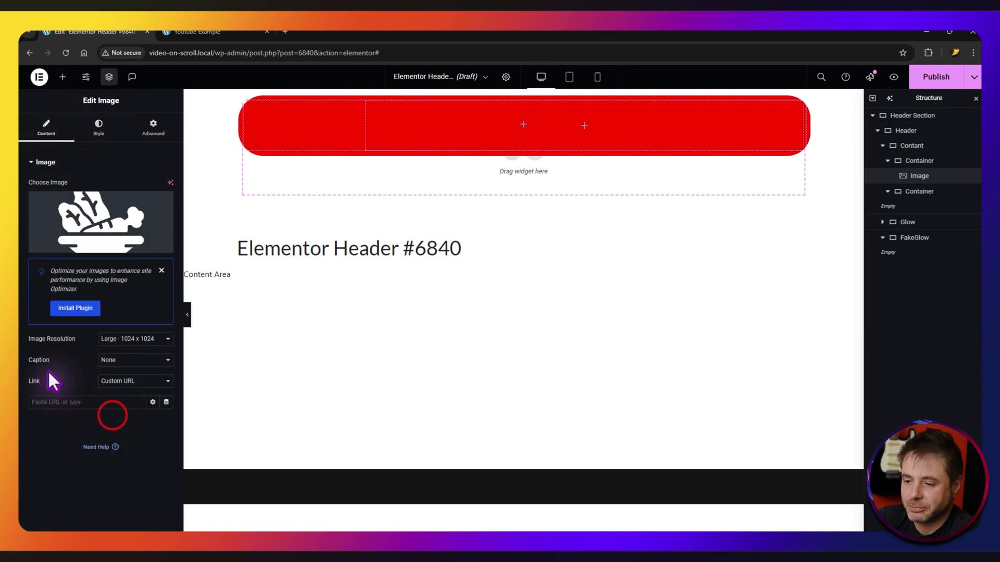
left_click(166, 403)
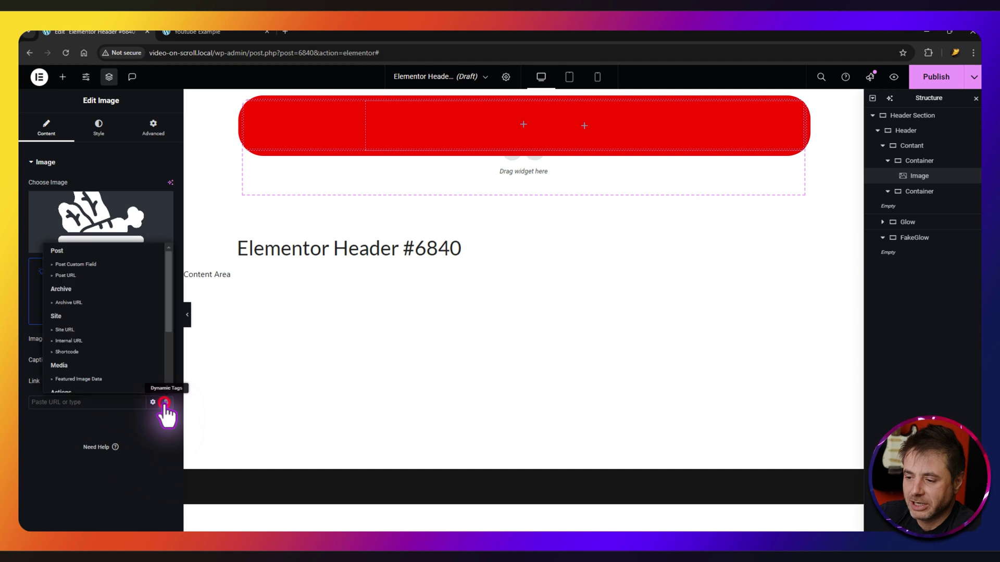
left_click(79, 327)
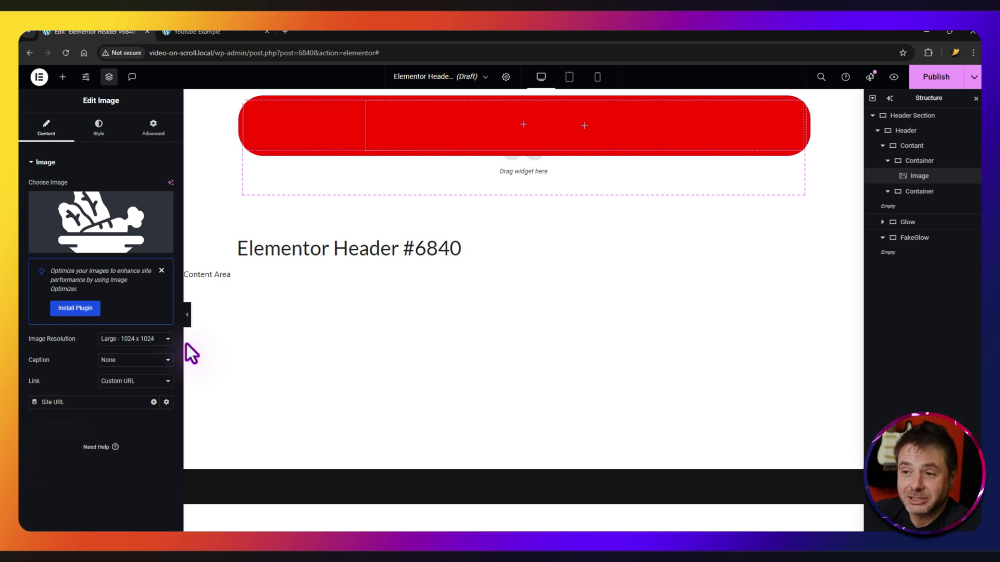
Add a WordPress Menu widget to Contant's second inner container and align the menu to the right.
left_click(61, 78)
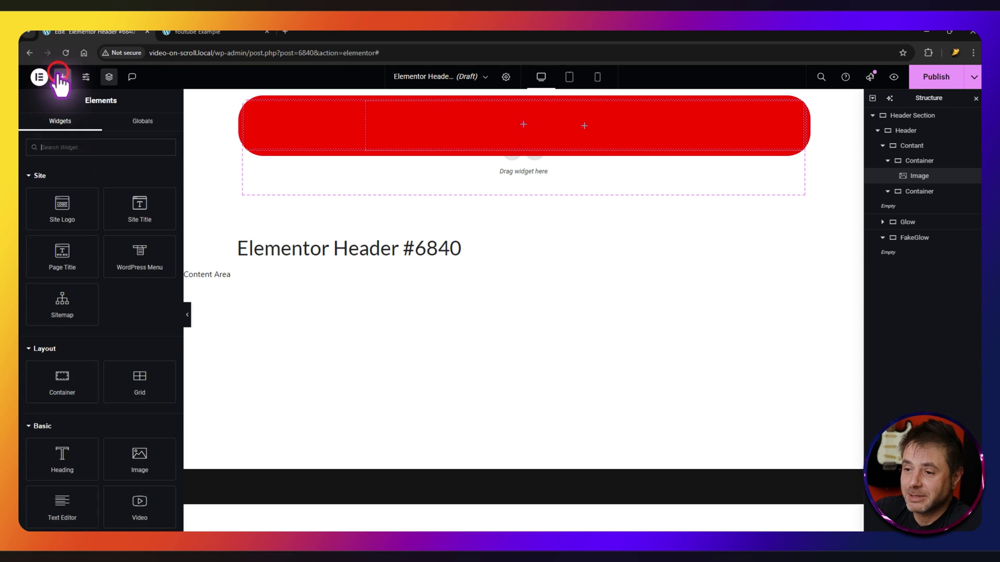
left_click(76, 154)
type("menu")
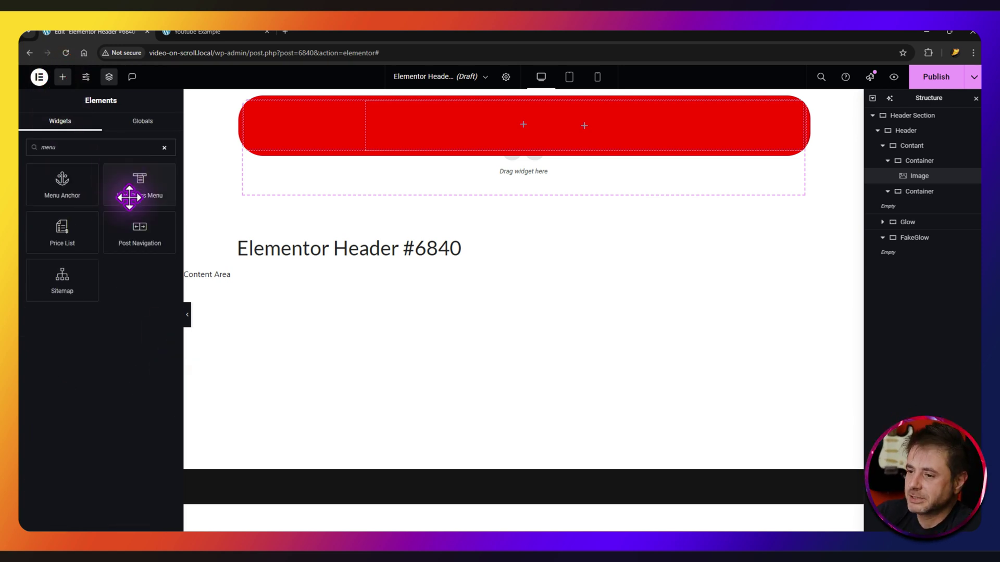
left_click_drag(129, 197, 661, 142)
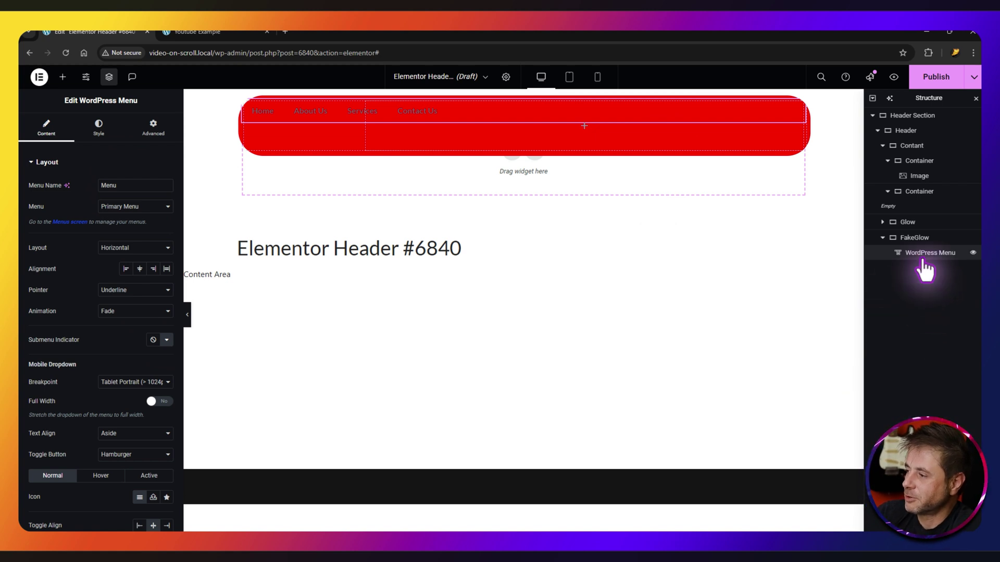
left_click_drag(921, 253, 936, 209)
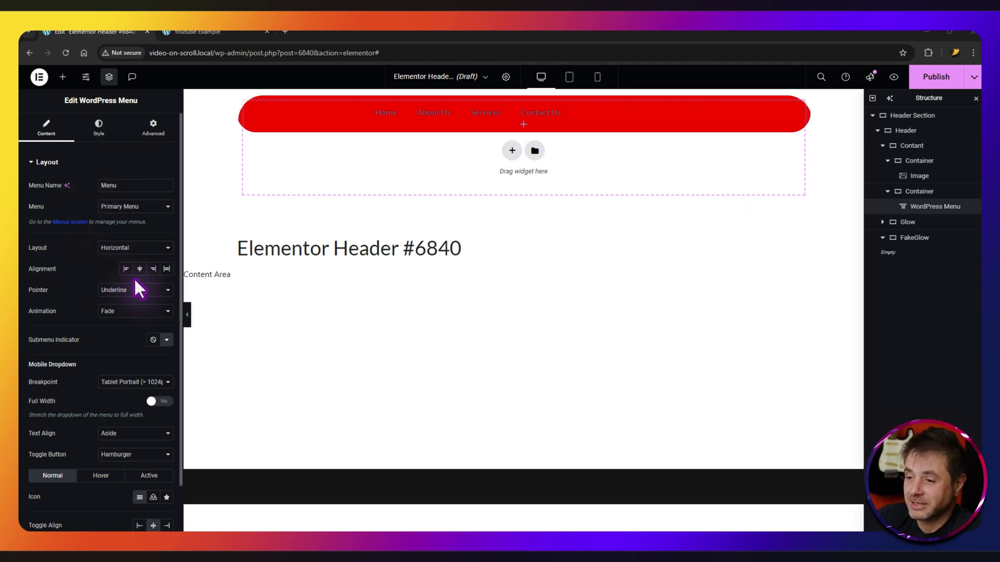
left_click(154, 268)
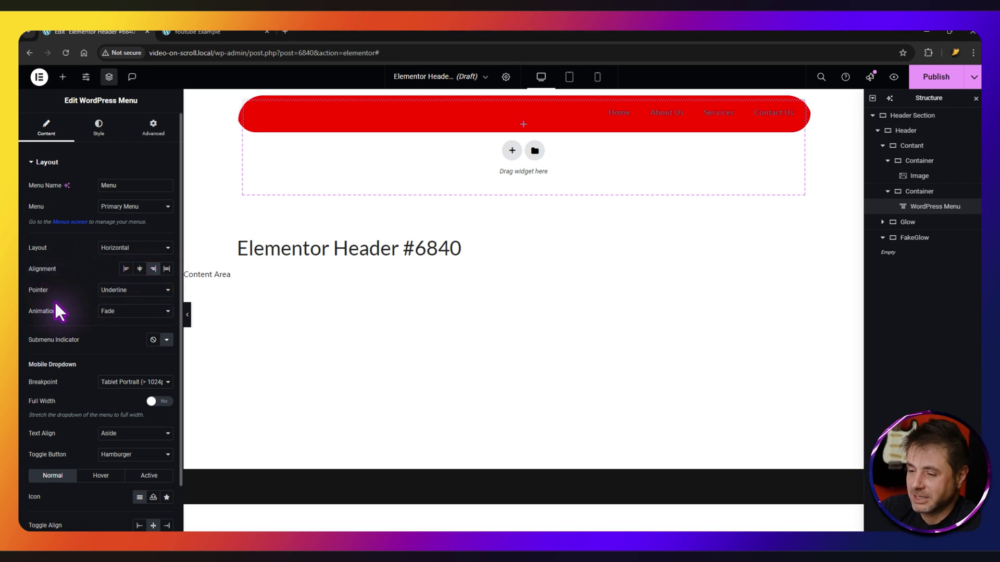
Set the WordPress Menu's normal text color to white.
left_click(98, 125)
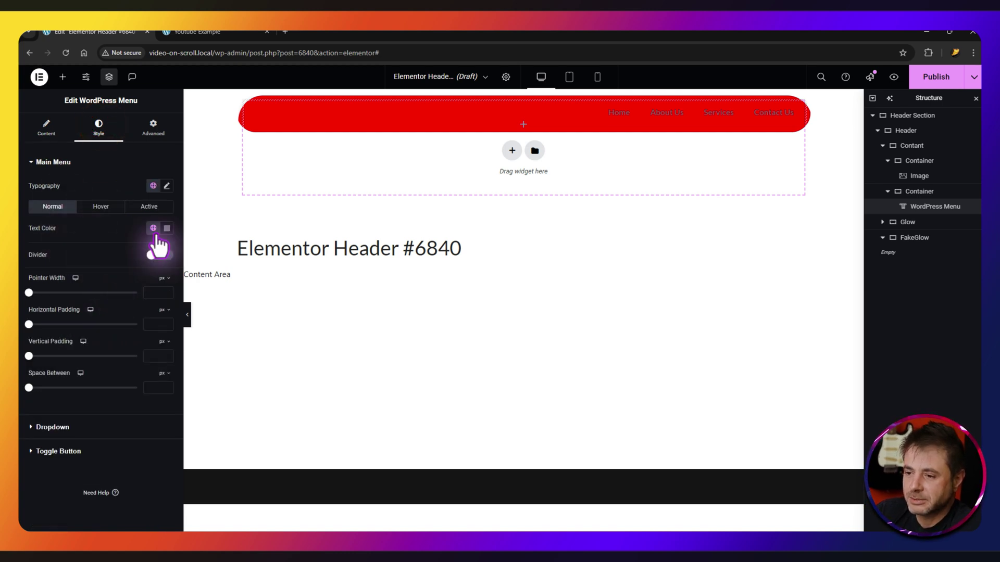
left_click(167, 228)
left_click(160, 289)
left_click(86, 240)
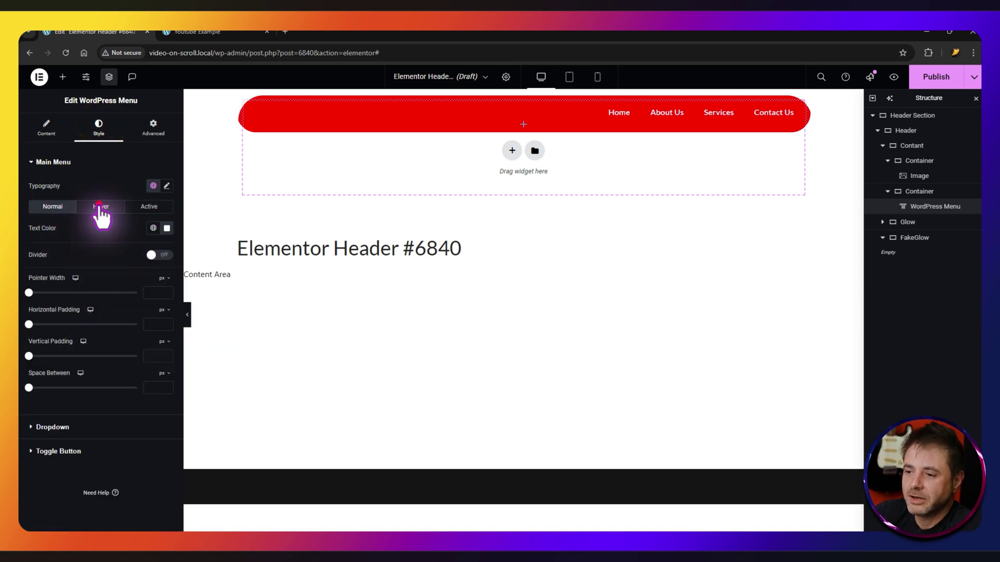
Set the menu's hover text color to white and its hover pointer color to bright red.
left_click(99, 207)
left_click(167, 228)
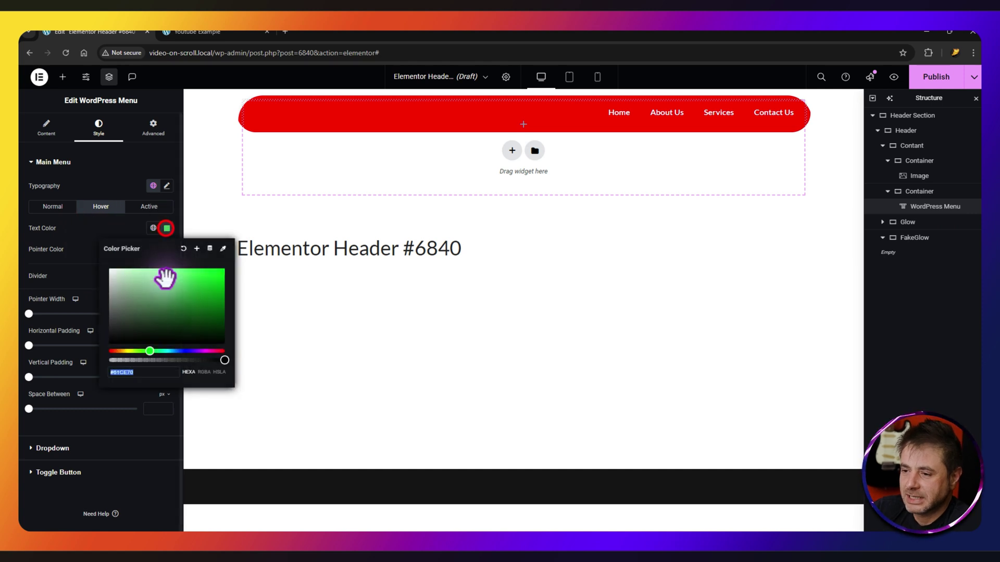
left_click(98, 227)
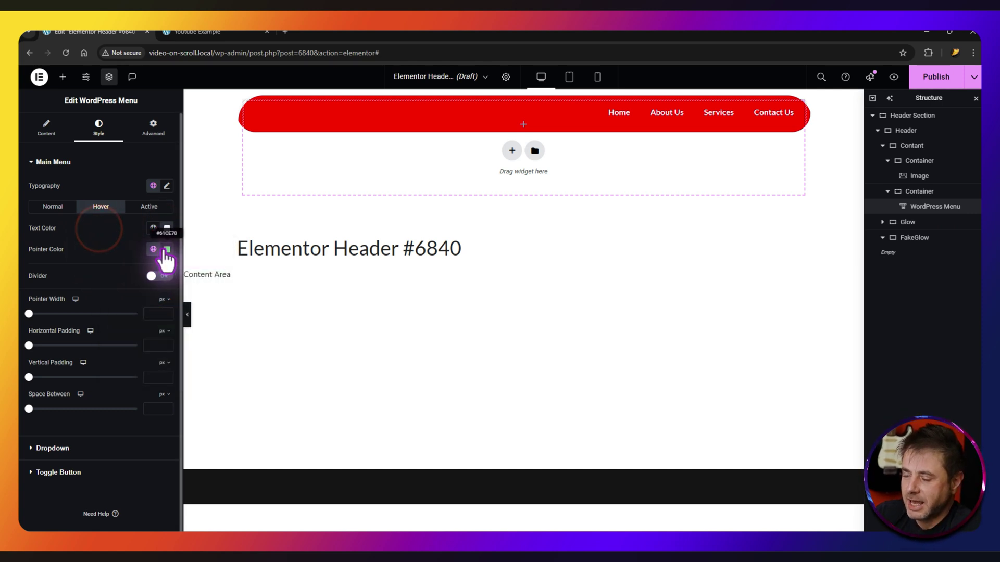
left_click(165, 248)
left_click_drag(148, 370, 113, 370)
mouse_move(168, 305)
left_mouse_down()
mouse_move(159, 306)
mouse_move(237, 290)
mouse_move(107, 227)
mouse_move(227, 281)
left_mouse_up()
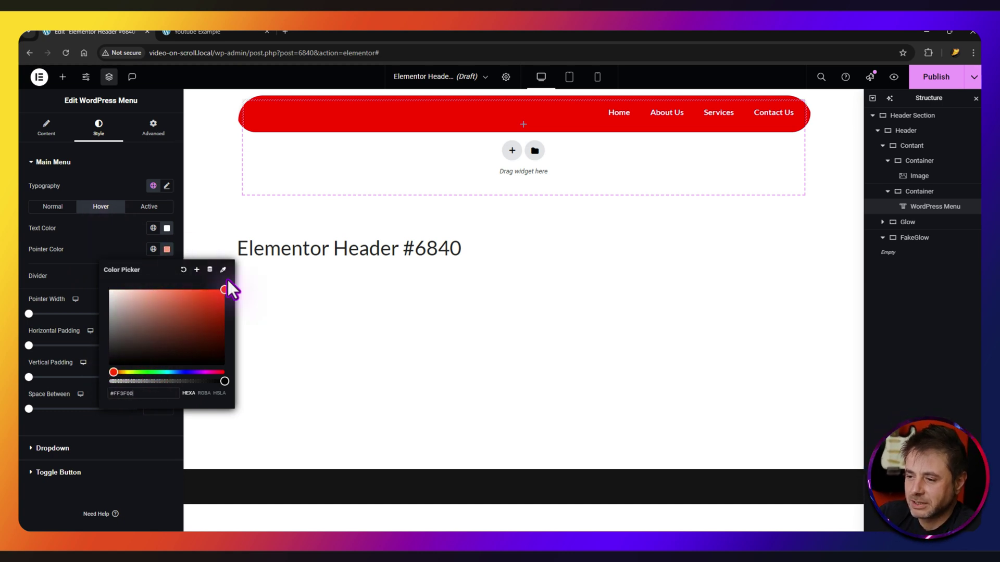
left_click(103, 231)
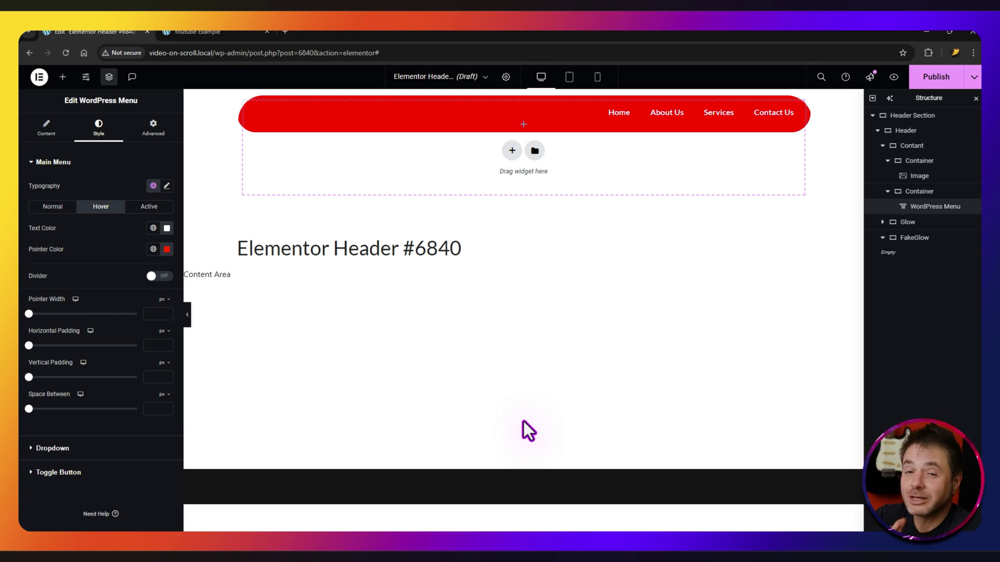
Switch to the mobile view and set the Header container's width to 100%.
key("ctrl+shift+m")
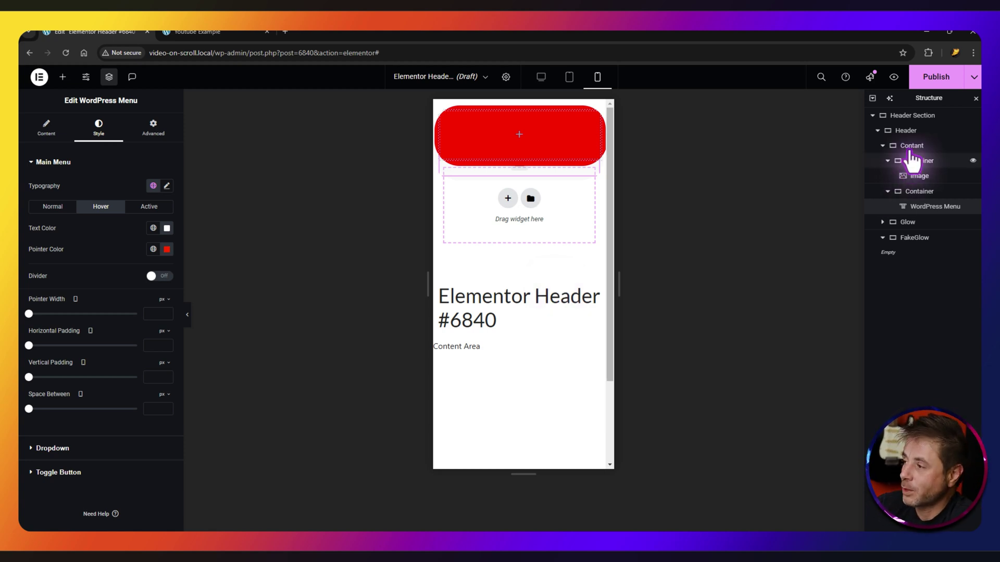
left_click(906, 131)
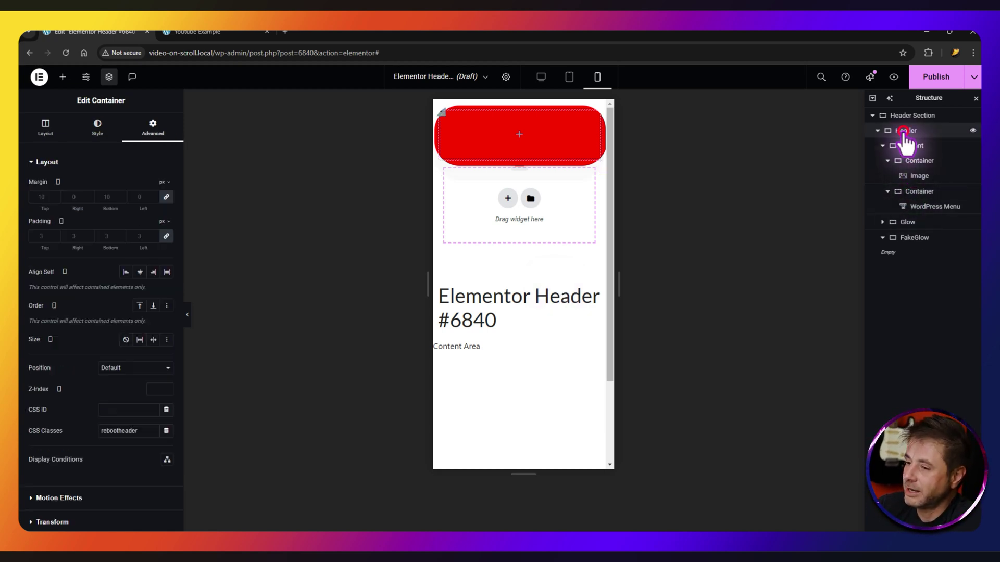
left_click(45, 125)
left_click_drag(29, 246, 135, 246)
left_click(162, 232)
left_click(162, 245)
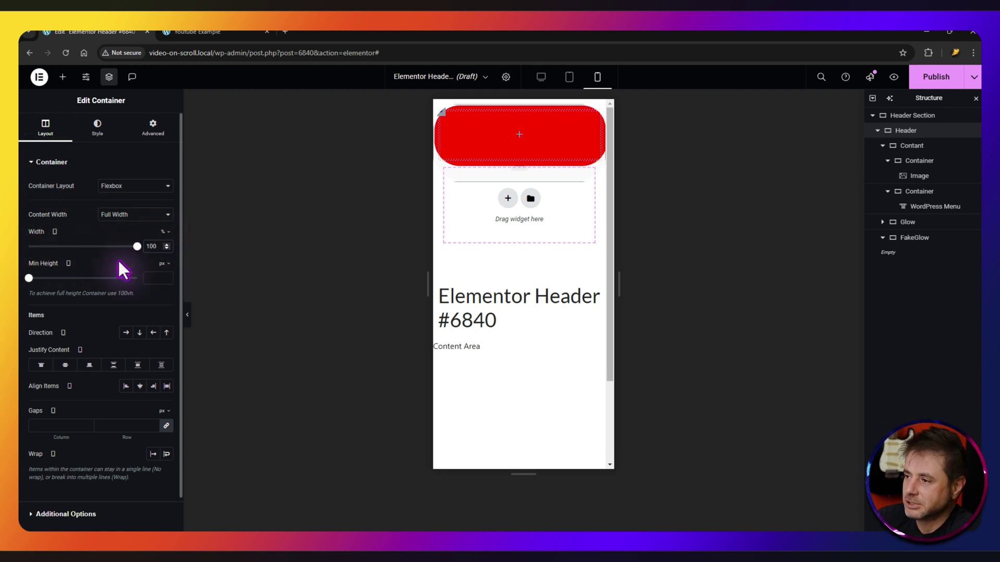
Set the mobile width of the logo's inner container to 25%.
left_click(917, 162)
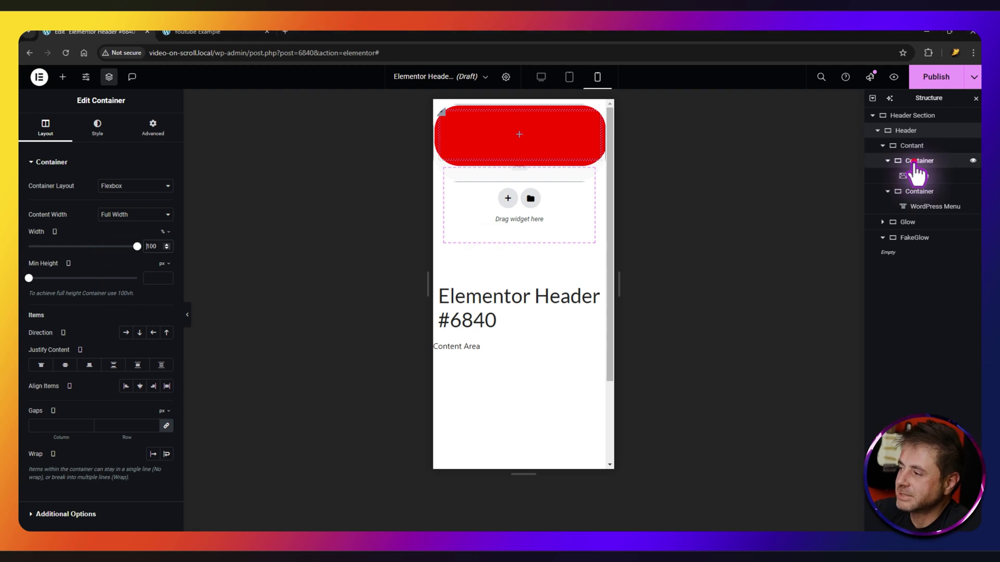
left_click(163, 232)
left_click(162, 244)
left_click_drag(136, 246, 56, 247)
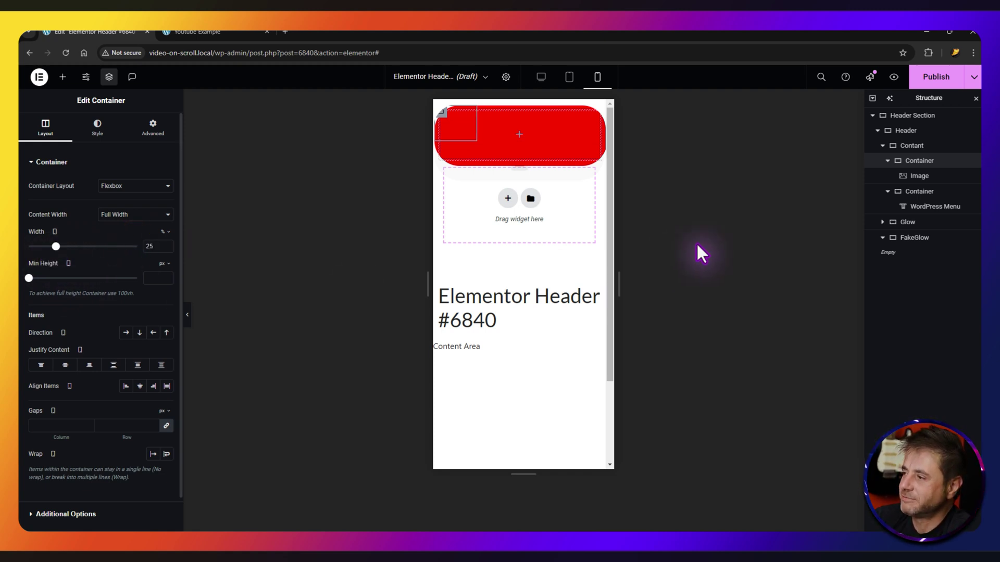
Set the menu's inner container to 60% width on mobile and its size option to Grow.
left_click(915, 193)
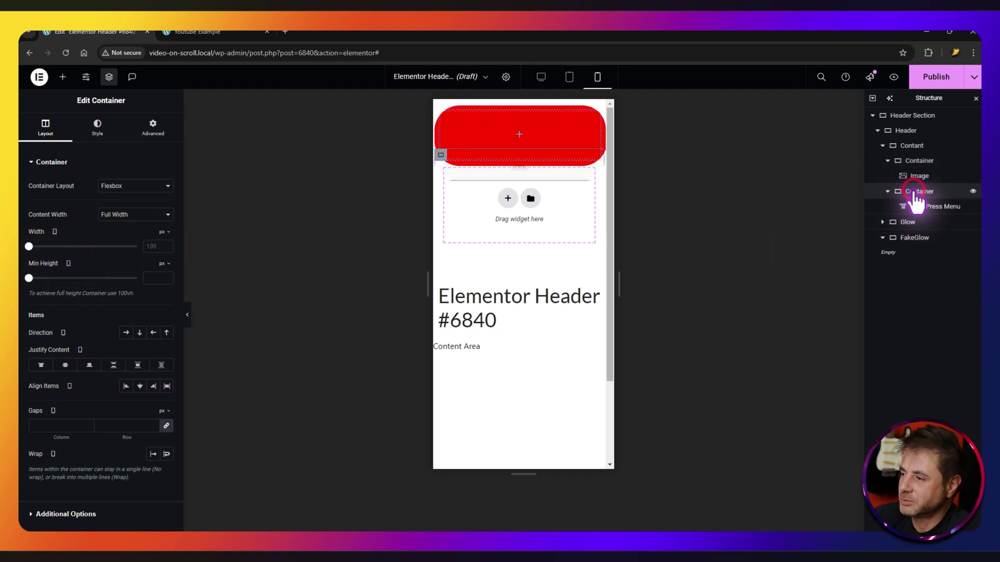
left_click(163, 233)
left_click(163, 243)
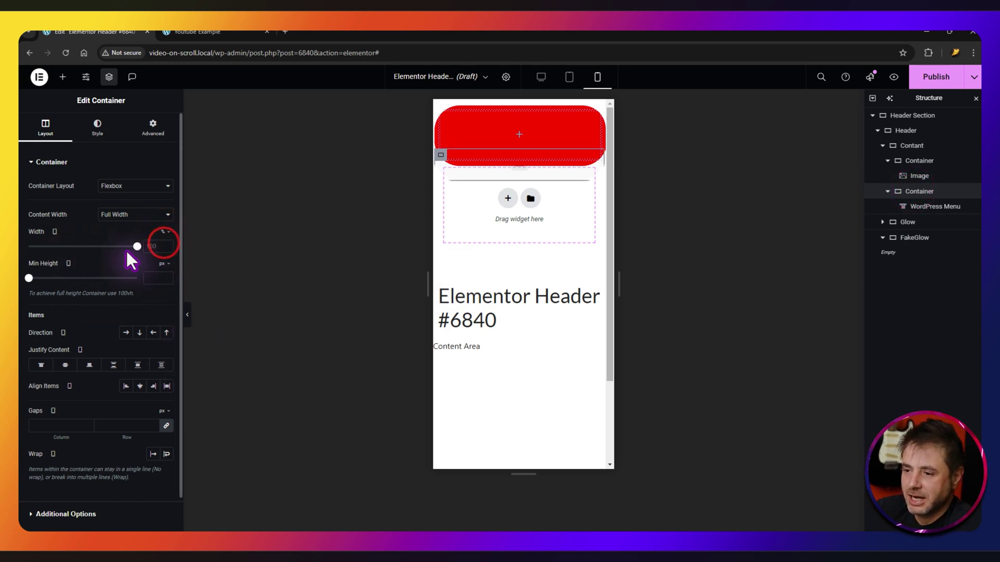
left_click_drag(137, 247, 93, 246)
left_click(147, 246)
key("Up")
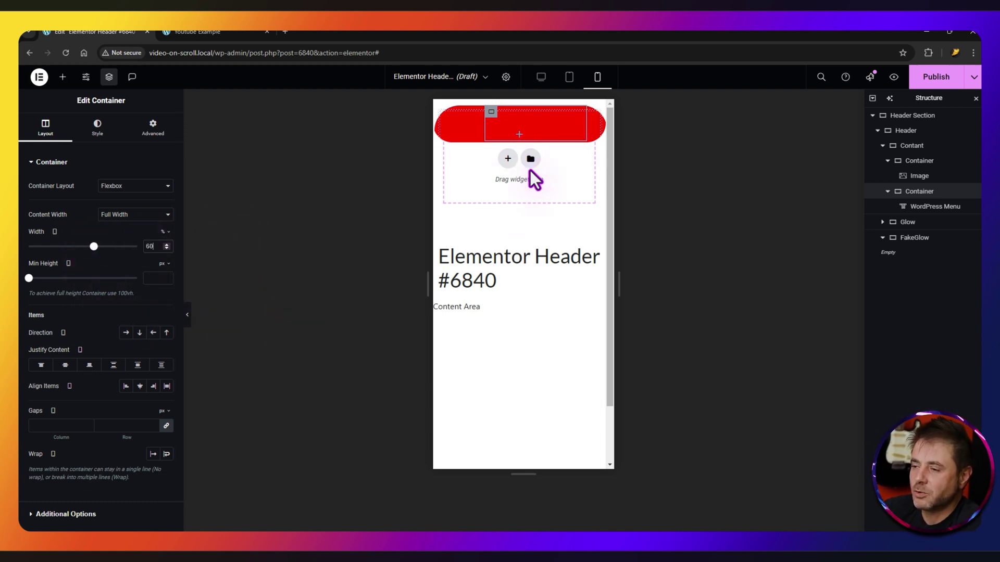
left_click(159, 137)
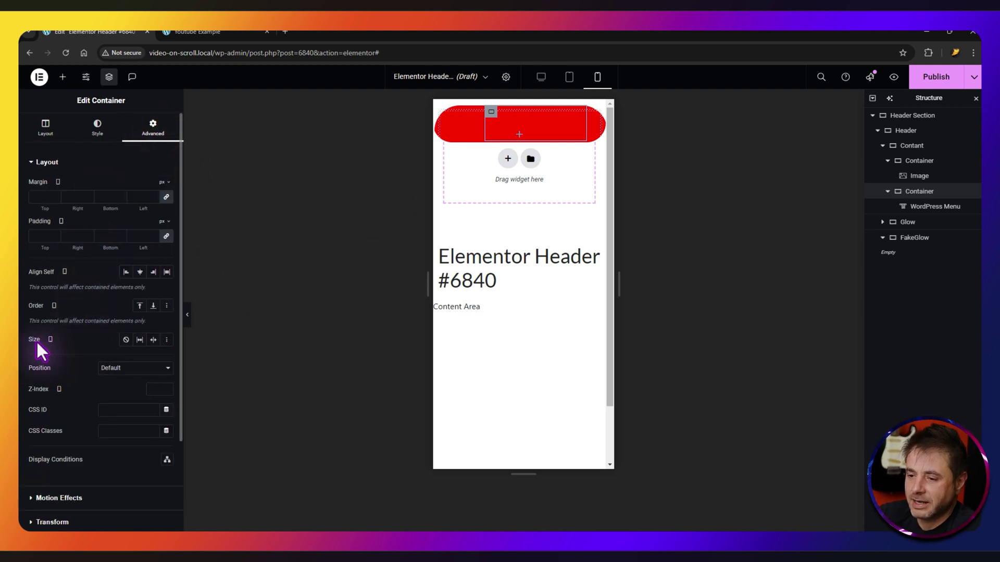
left_click(140, 339)
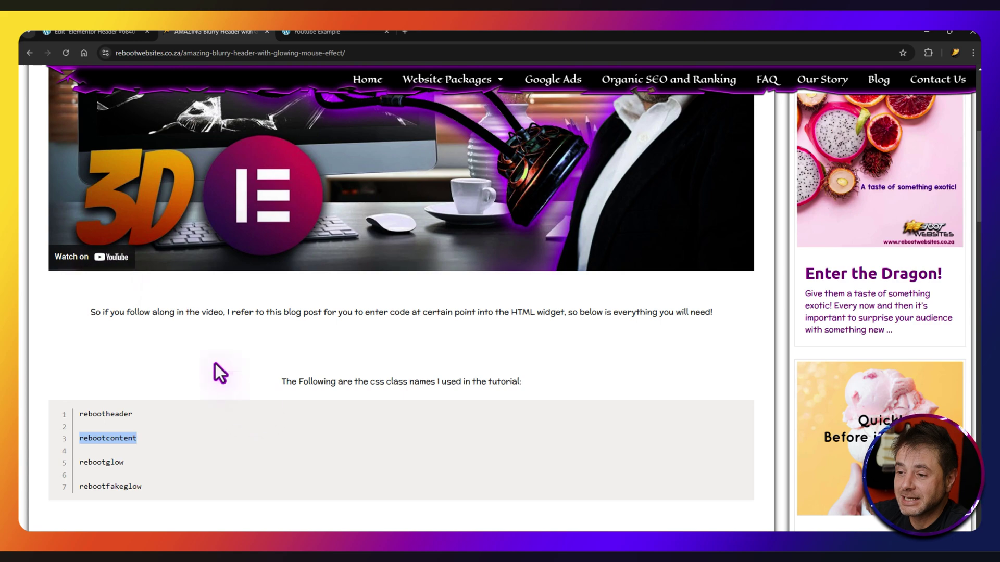
Review the code blocks in the blurry header blog post and copy the custom CSS meant for the rebootheader container.
scroll(214, 364, "up", 6)
scroll(210, 323, "down", 3)
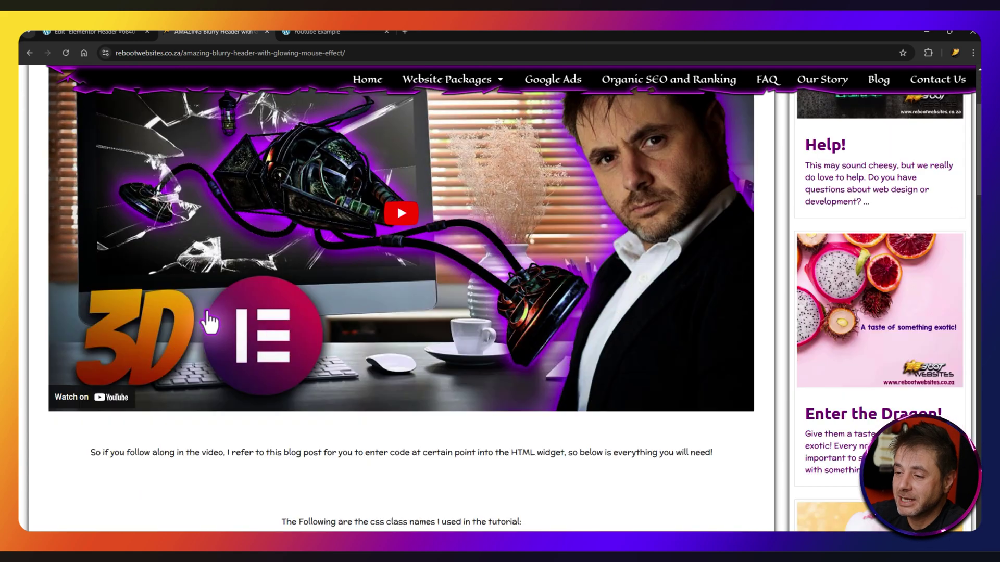
scroll(210, 323, "down", 5)
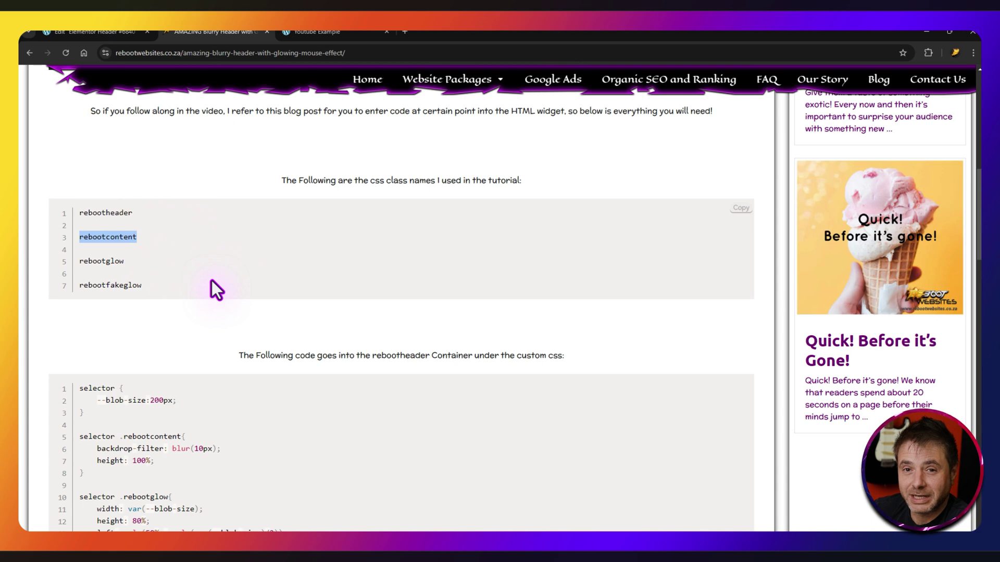
scroll(212, 281, "down", 3)
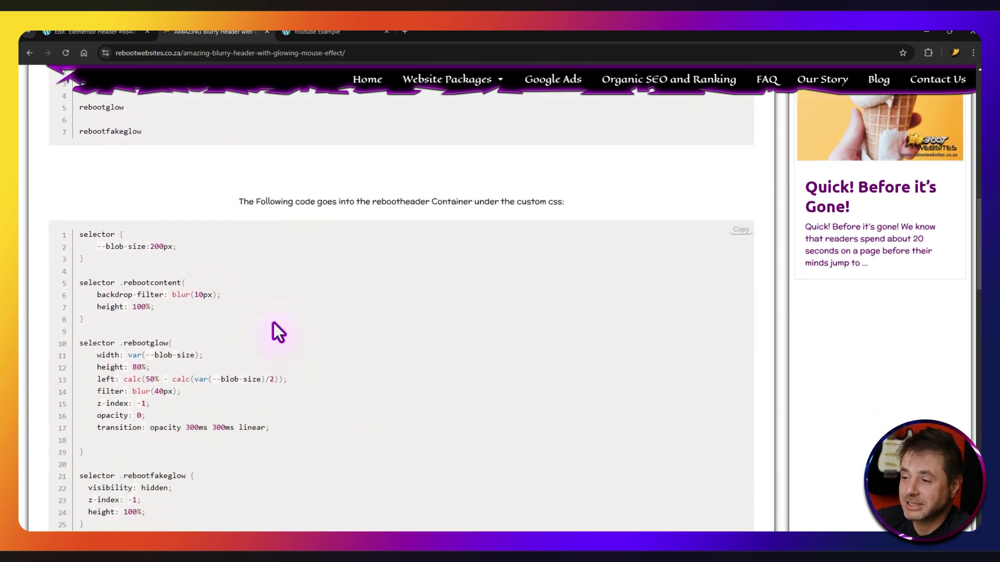
scroll(277, 333, "down", 5)
scroll(232, 312, "down", 3)
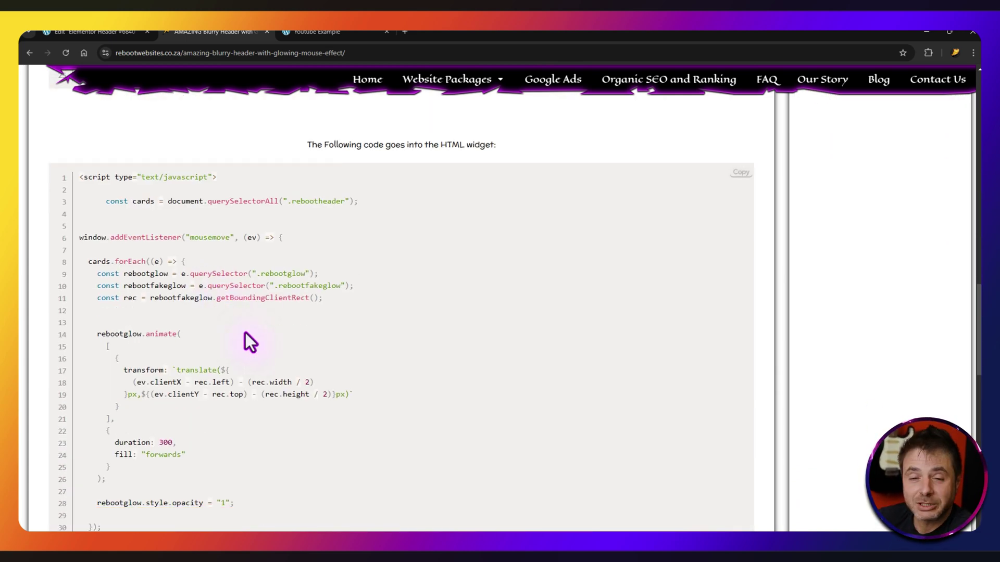
scroll(320, 271, "up", 8)
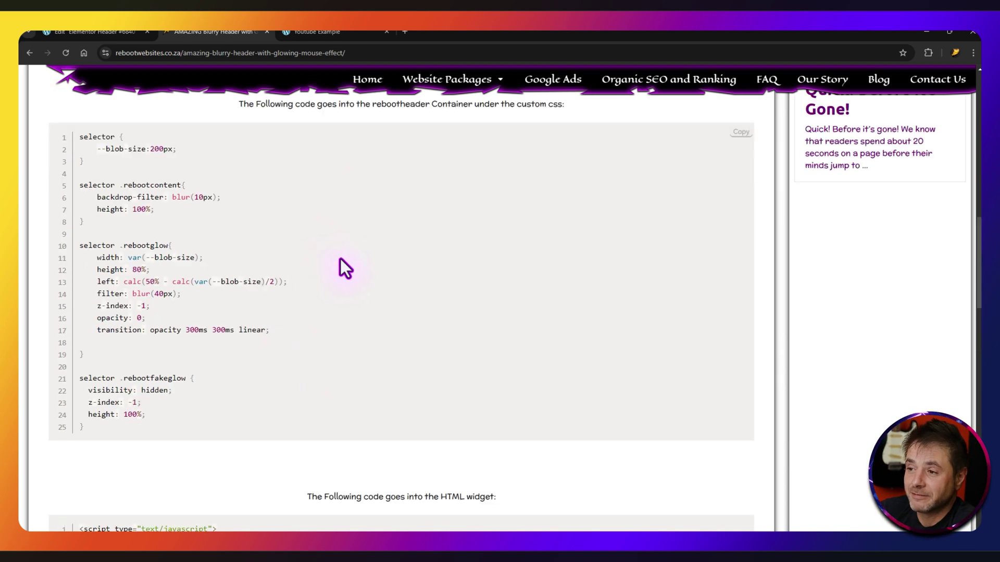
scroll(315, 307, "down", 2)
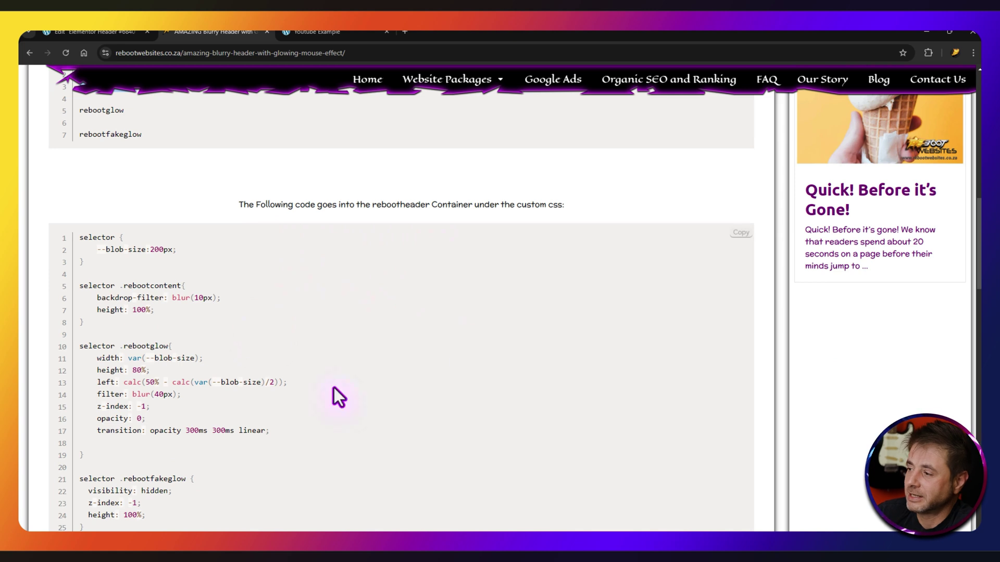
left_click(742, 235)
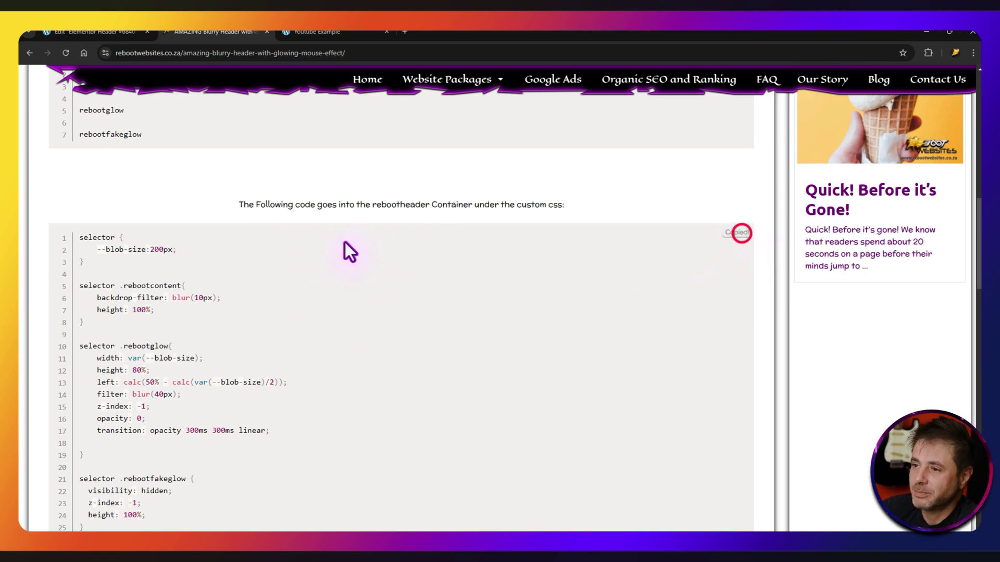
Switch back to the Elementor editor and paste the copied code into the Header container's custom CSS.
left_click(99, 30)
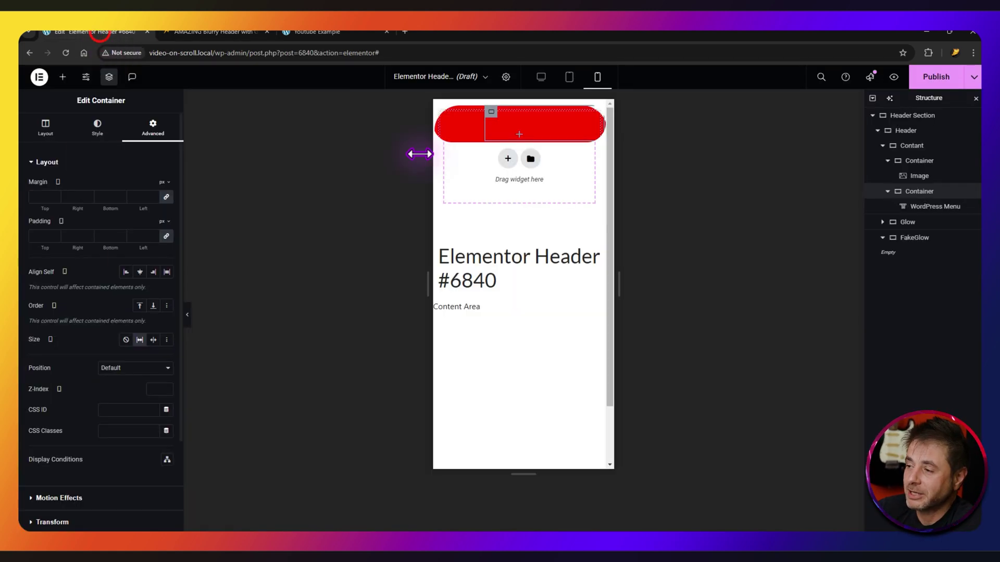
left_click(906, 132)
left_click(153, 126)
scroll(78, 313, "down", 3)
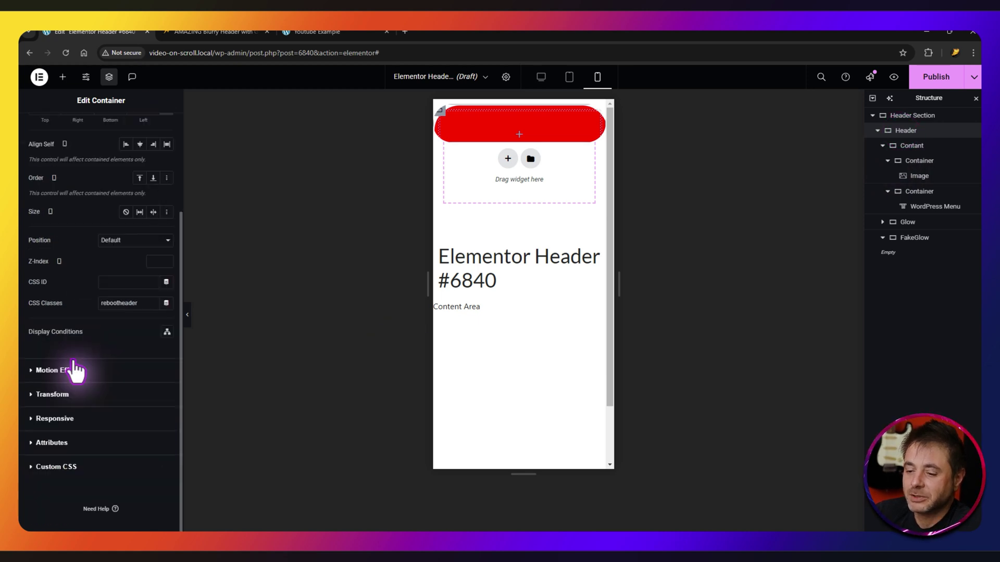
left_click(62, 466)
left_click(90, 348)
key("ctrl+v")
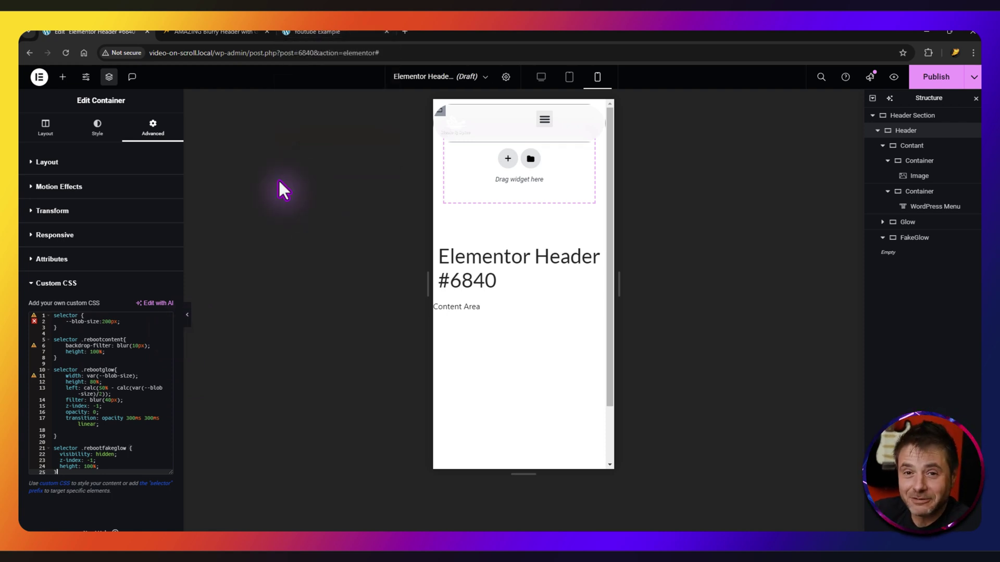
Copy the blog post's HTML widget script and paste it into a new HTML widget placed below the Header Section.
left_click(225, 36)
scroll(573, 342, "down", 7)
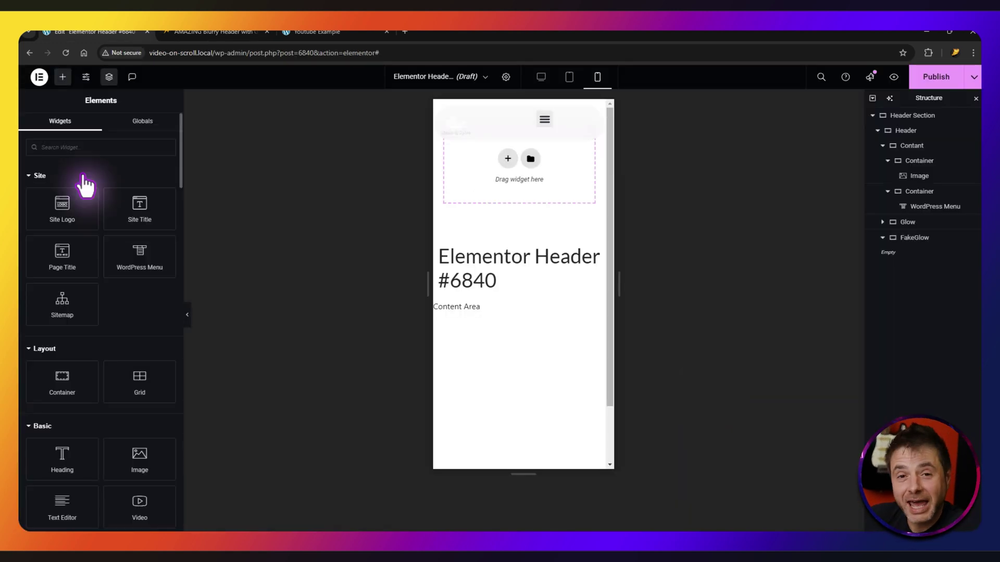
left_click(89, 149)
type("html")
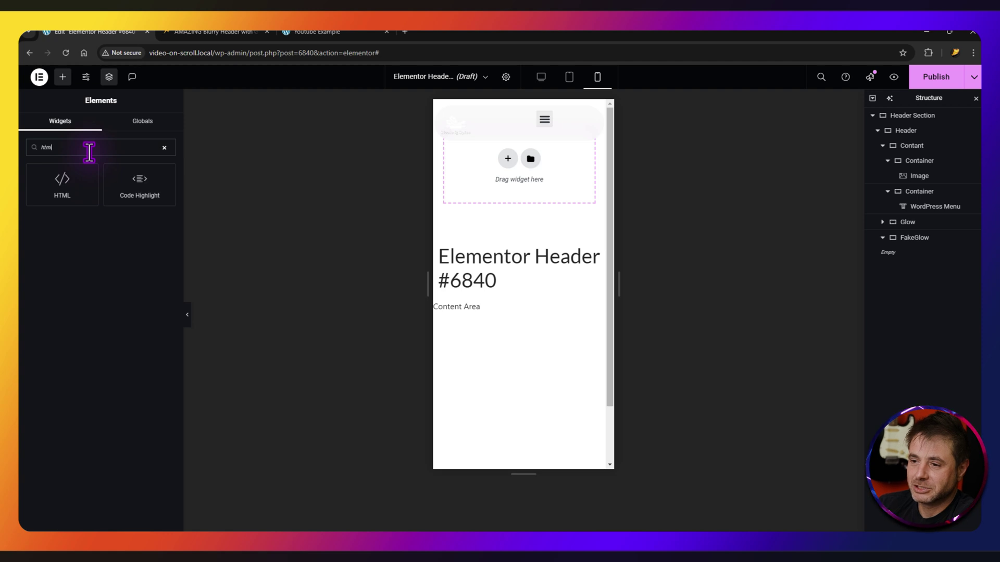
left_click_drag(61, 183, 482, 213)
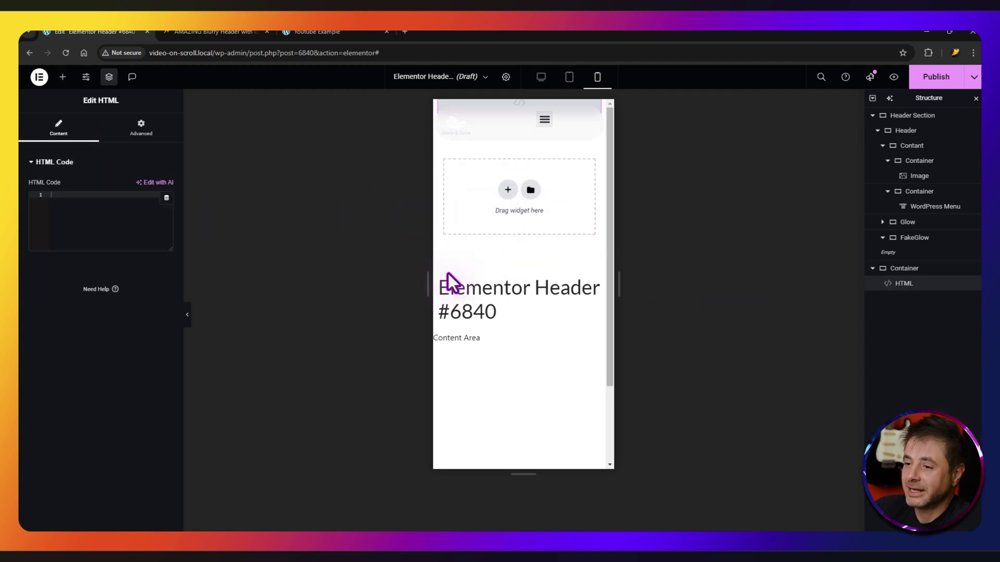
left_click(135, 233)
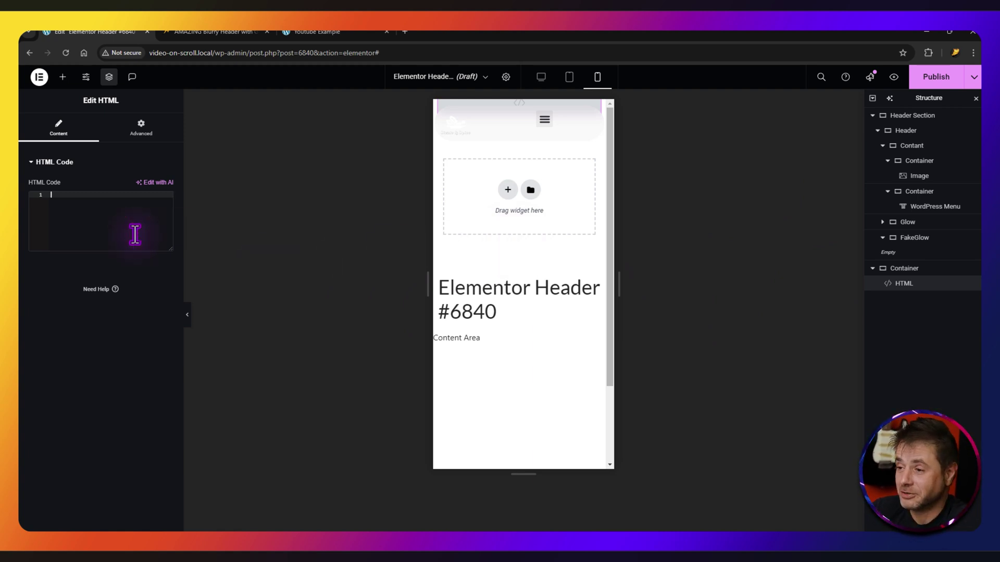
key("ctrl+v")
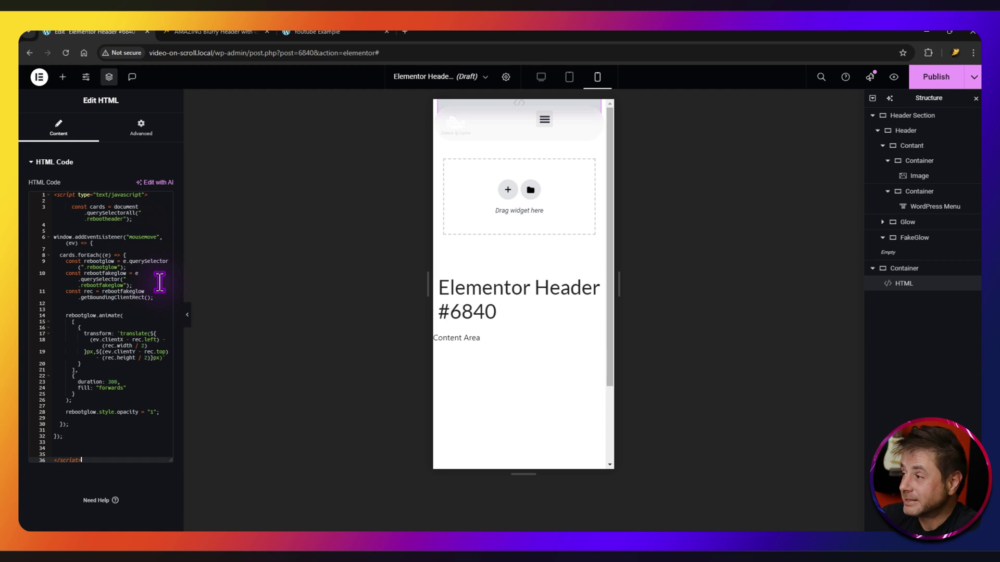
Publish the header template with the display condition Include Entire Site and preview the page.
left_click(928, 80)
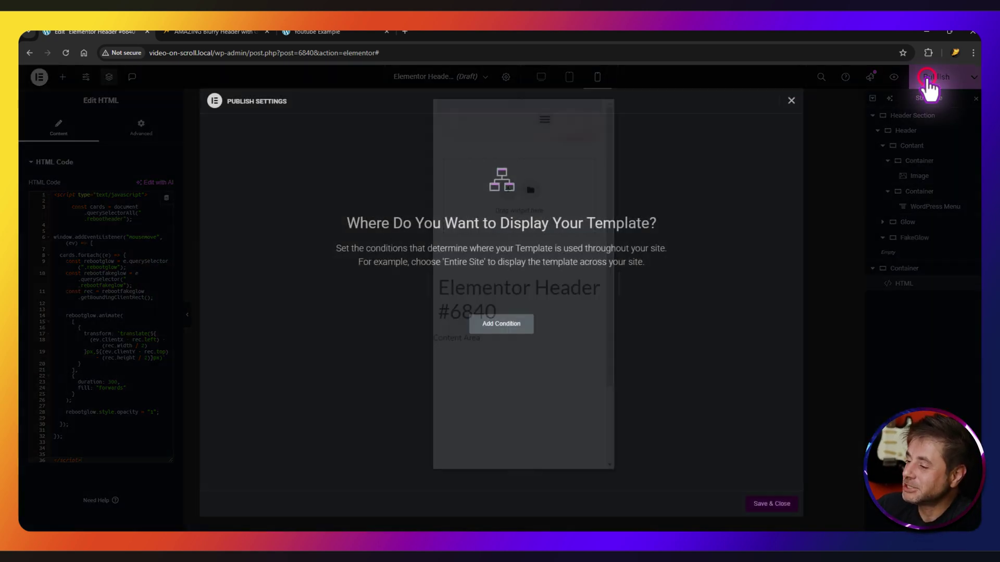
left_click(508, 328)
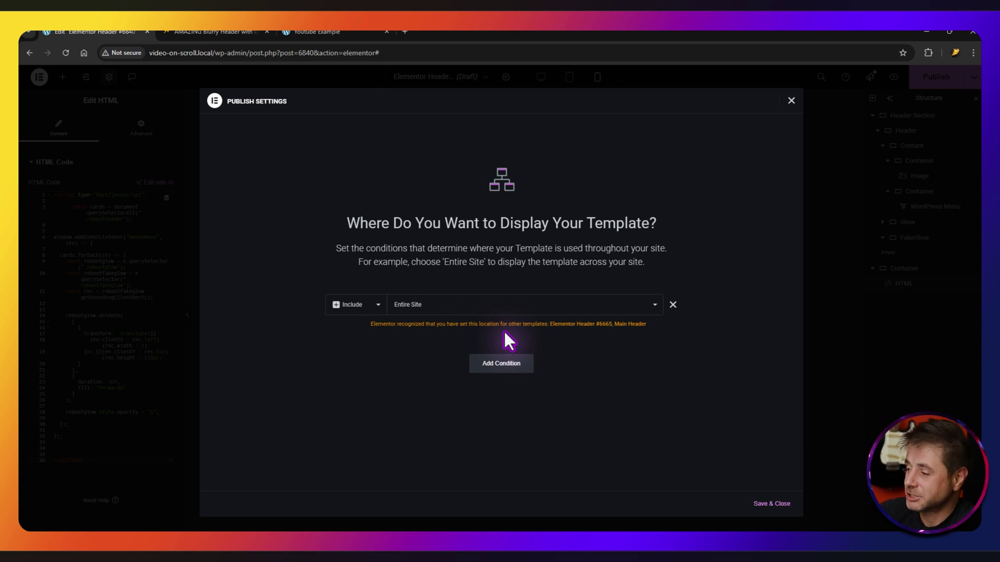
left_click(759, 505)
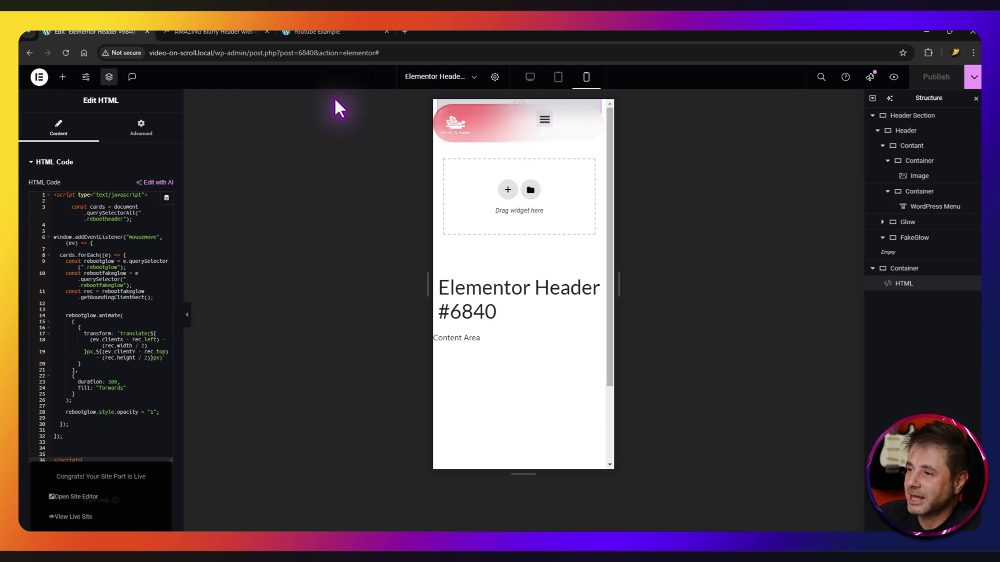
left_click(894, 77)
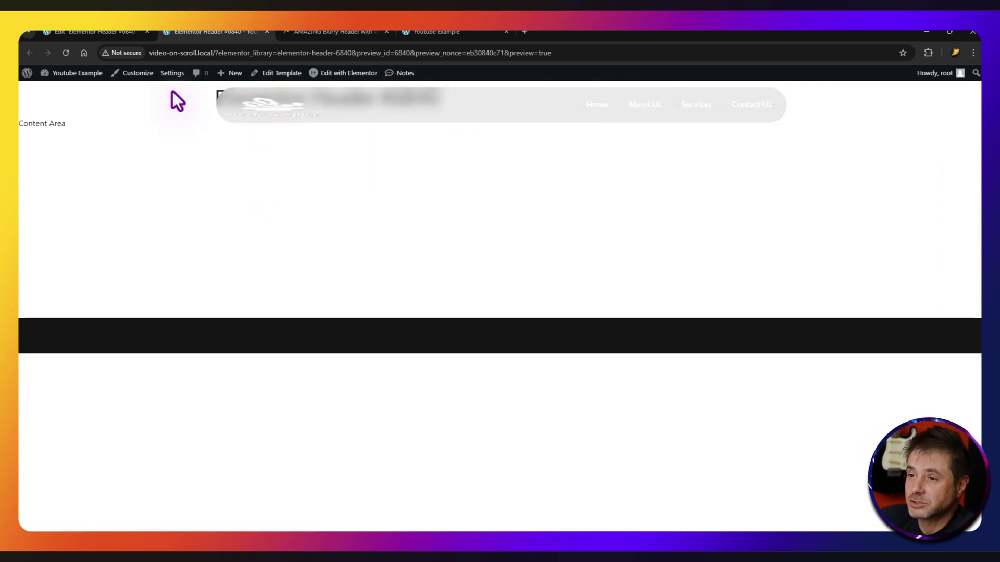
Return to the header template in the Elementor editor's desktop view and set the logo image's object fit to Contain.
left_click(100, 30)
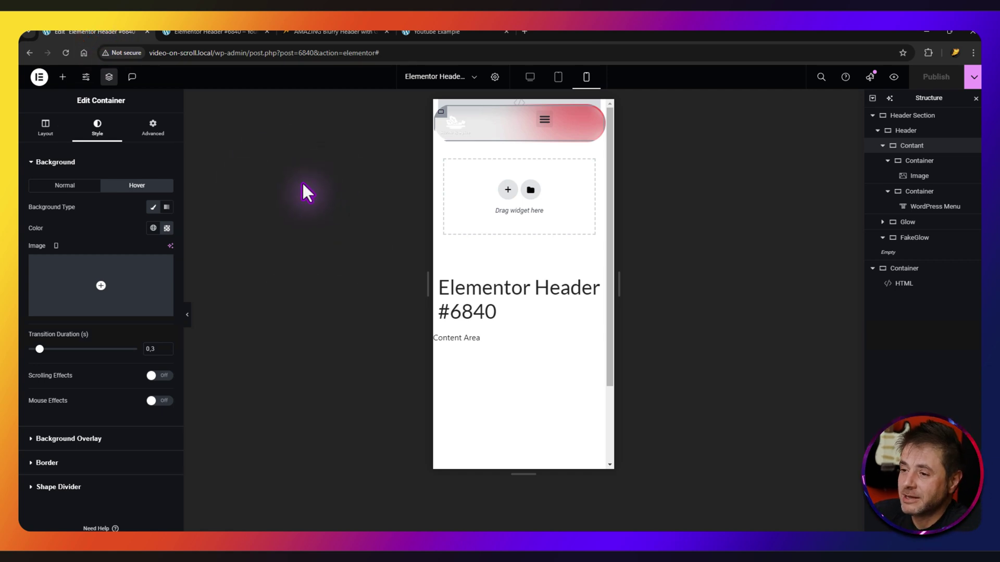
left_click_drag(599, 136, 515, 288)
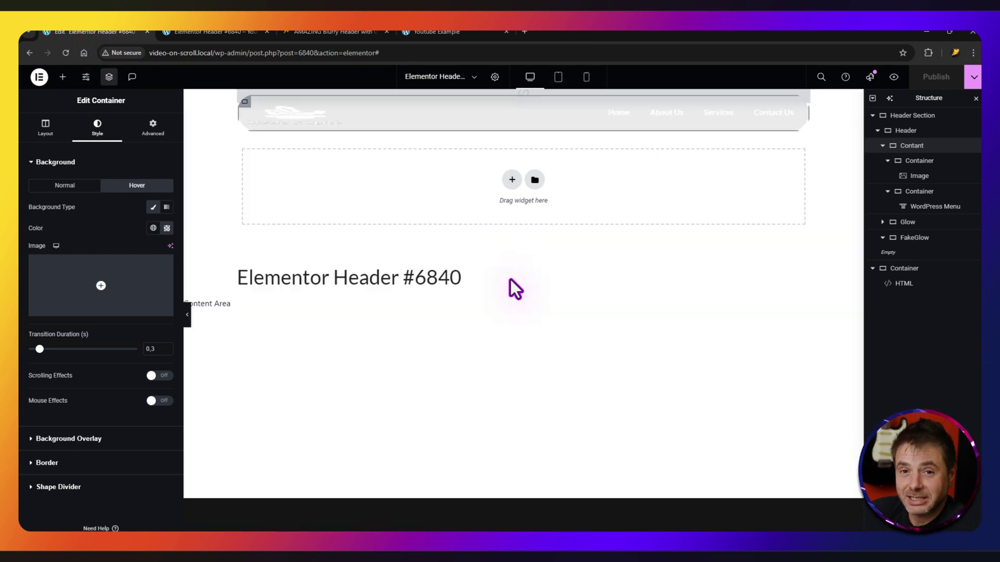
left_click(923, 176)
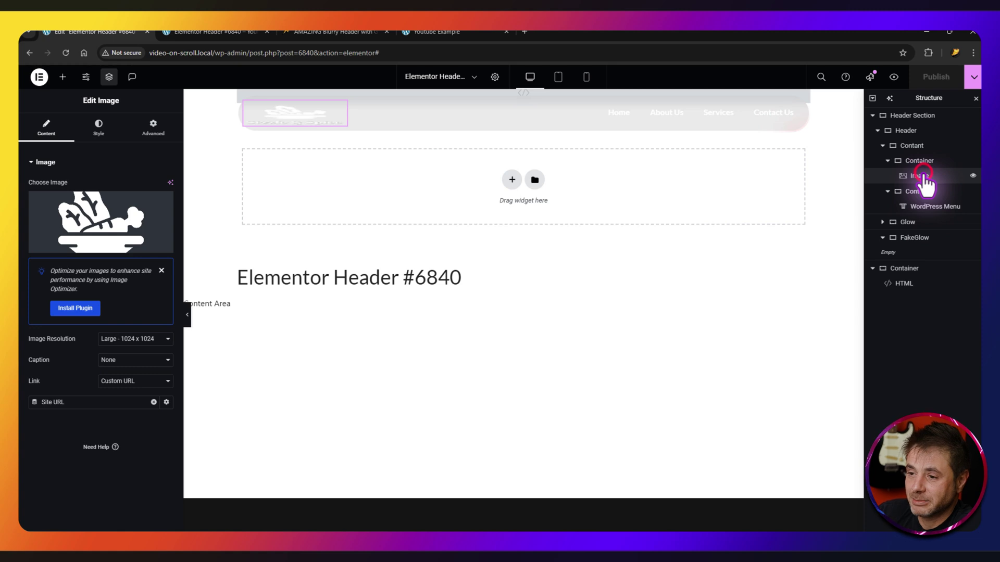
left_click(98, 127)
left_click(117, 307)
left_click(105, 349)
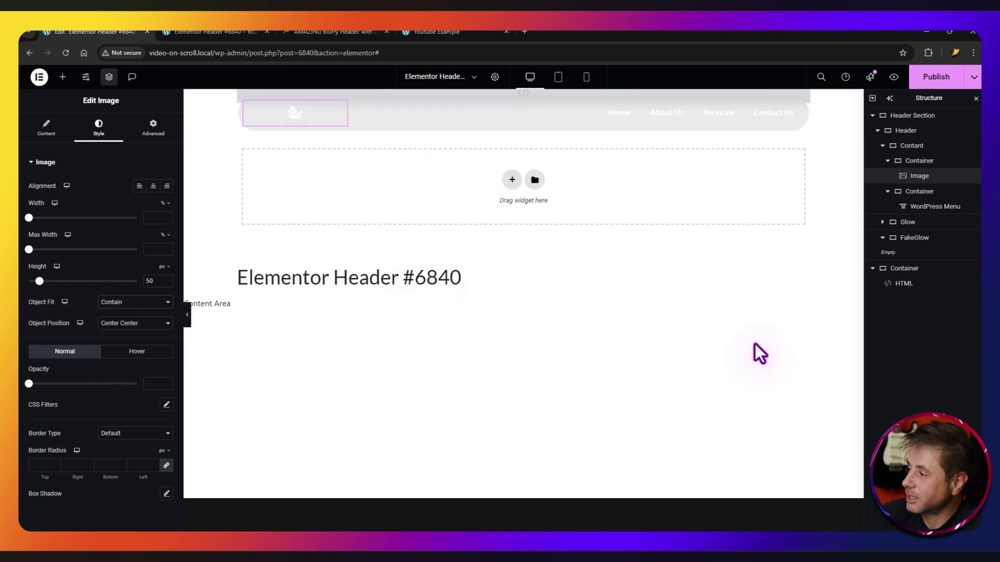
Set the Contant container's background colour to the semi-transparent grey #A5A5A54D, publish the header and preview it.
left_click(907, 146)
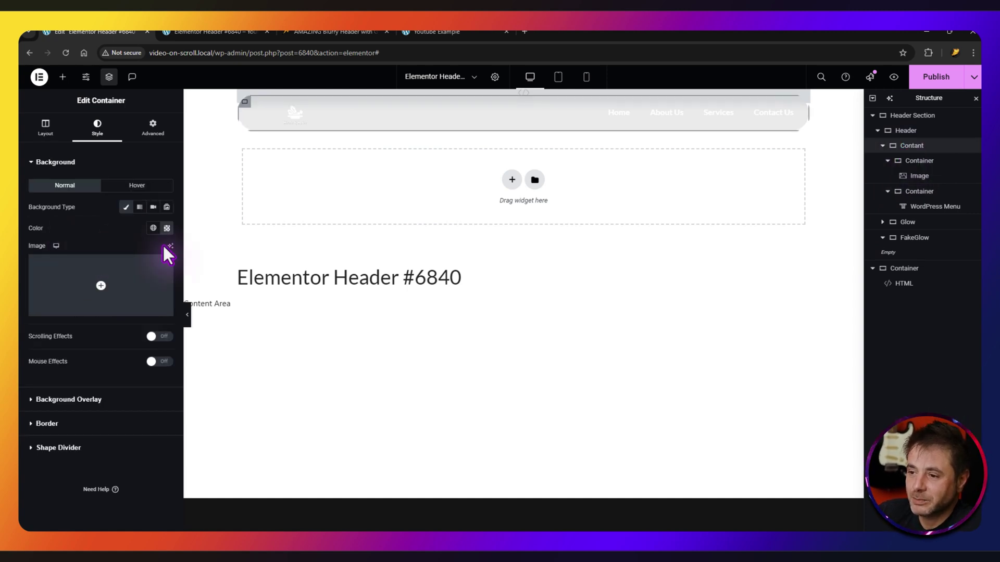
left_click(167, 228)
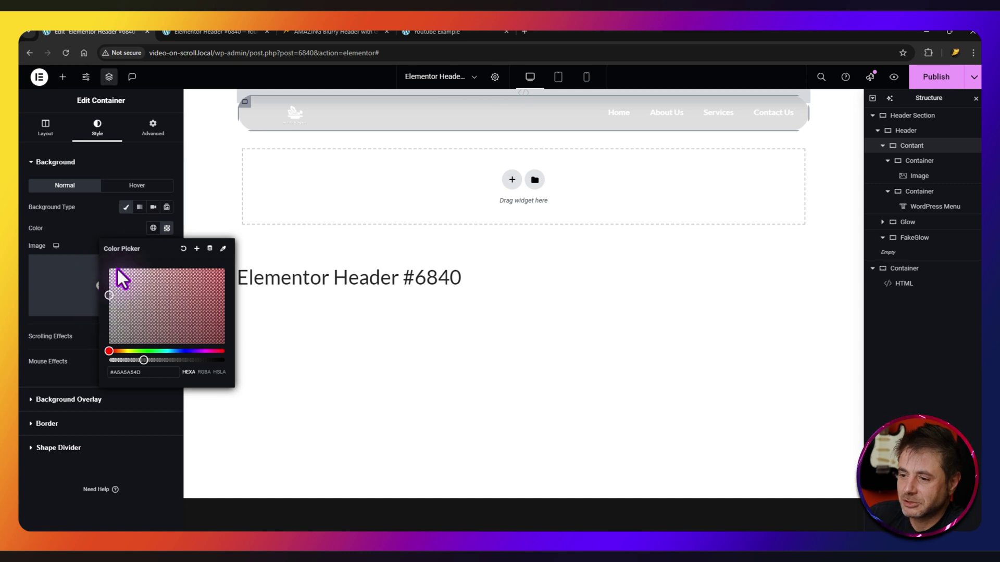
double_click(120, 373)
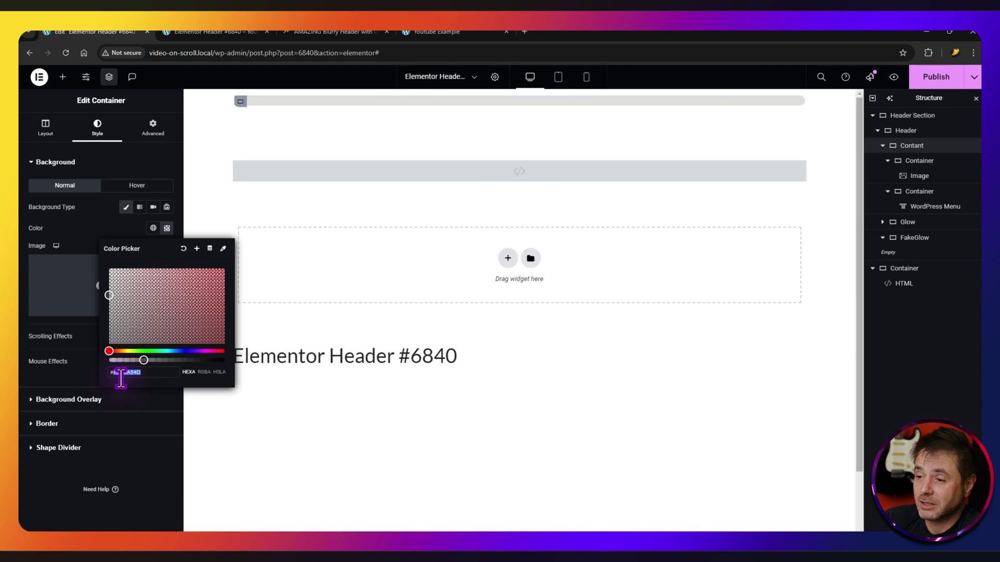
left_click(922, 78)
key("ctrl+Tab")
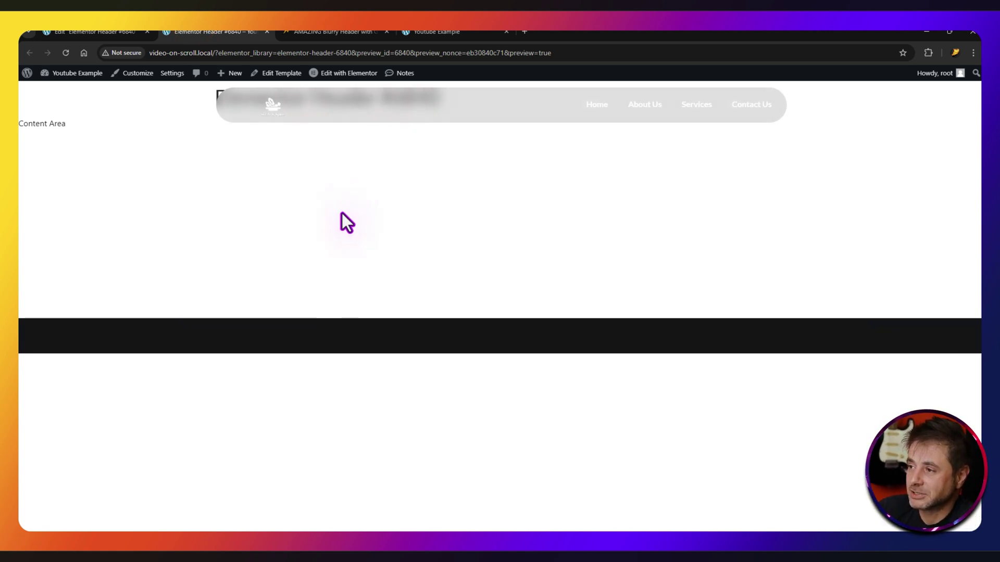
Darken the Contant container's normal background to #9797974D, match its hover colour, and publish and preview the header.
left_click(73, 32)
left_click(167, 228)
left_click(109, 301)
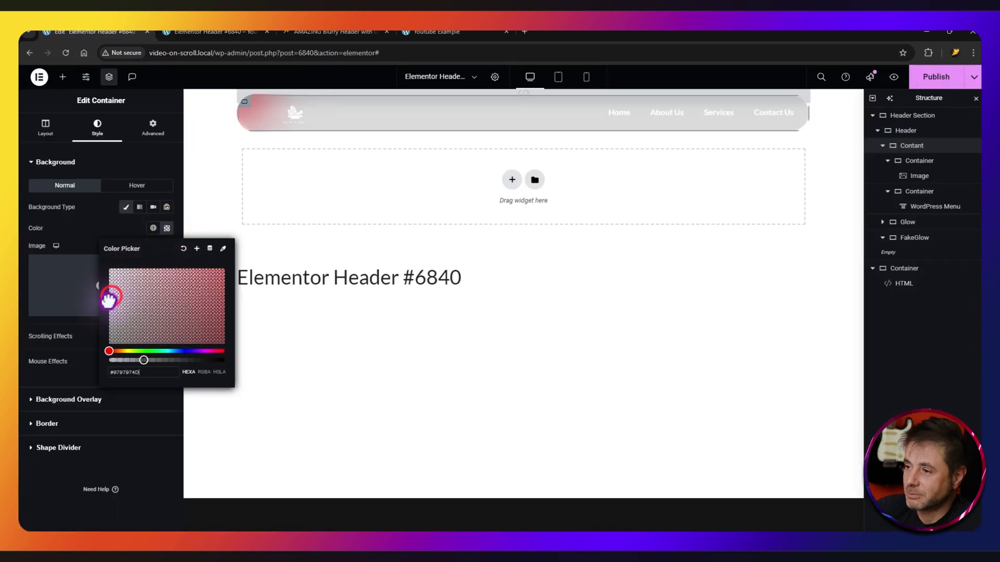
left_click(117, 186)
left_click(167, 228)
left_click(95, 216)
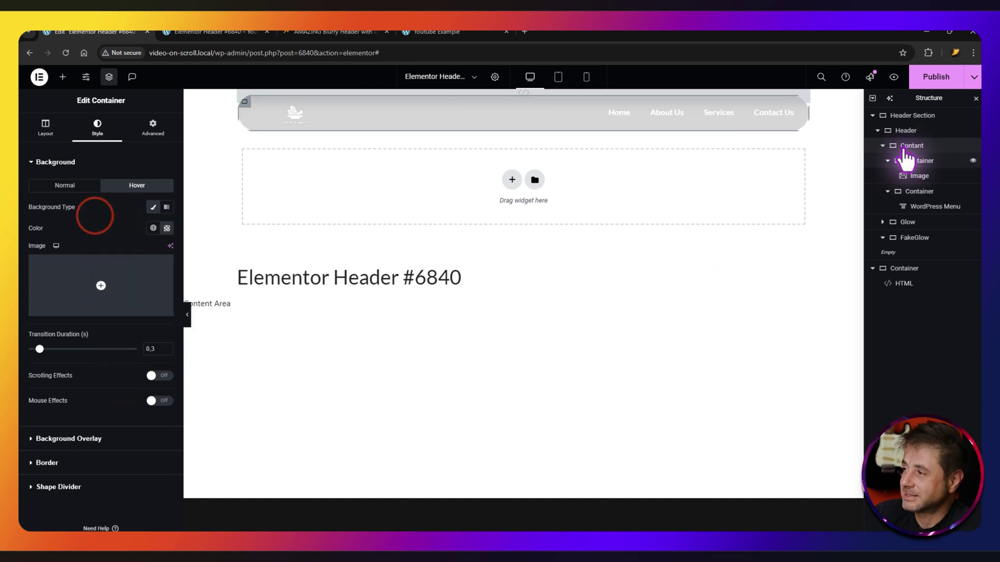
left_click(937, 75)
key("ctrl+Tab")
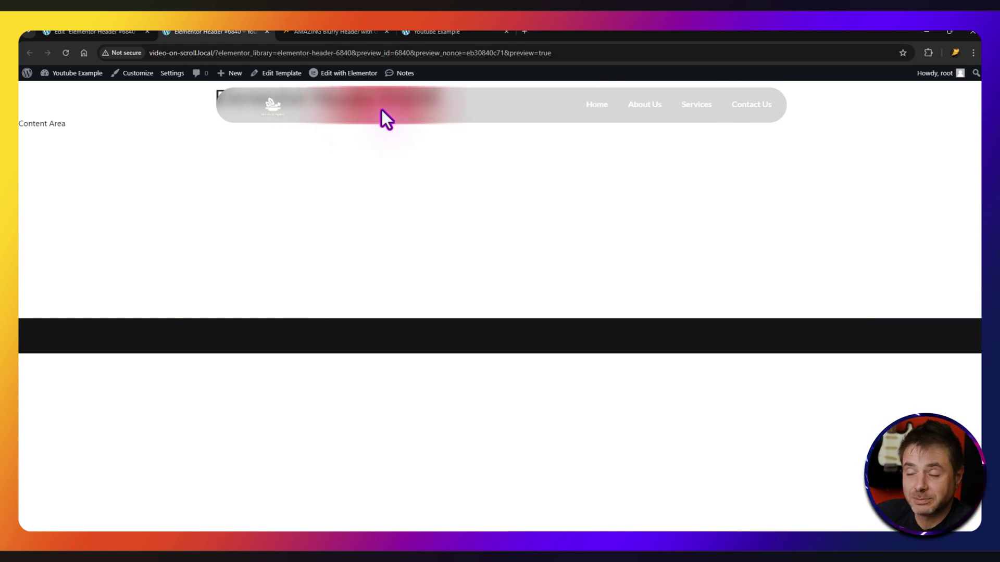
Change the Glow container's background colour to bright green, publish the header and preview the glow.
left_click(96, 32)
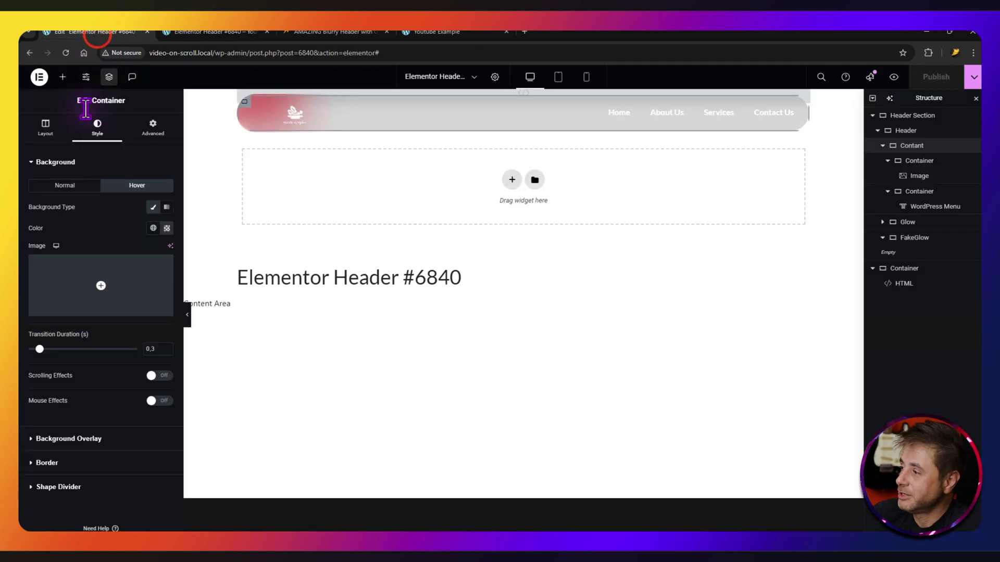
left_click(904, 223)
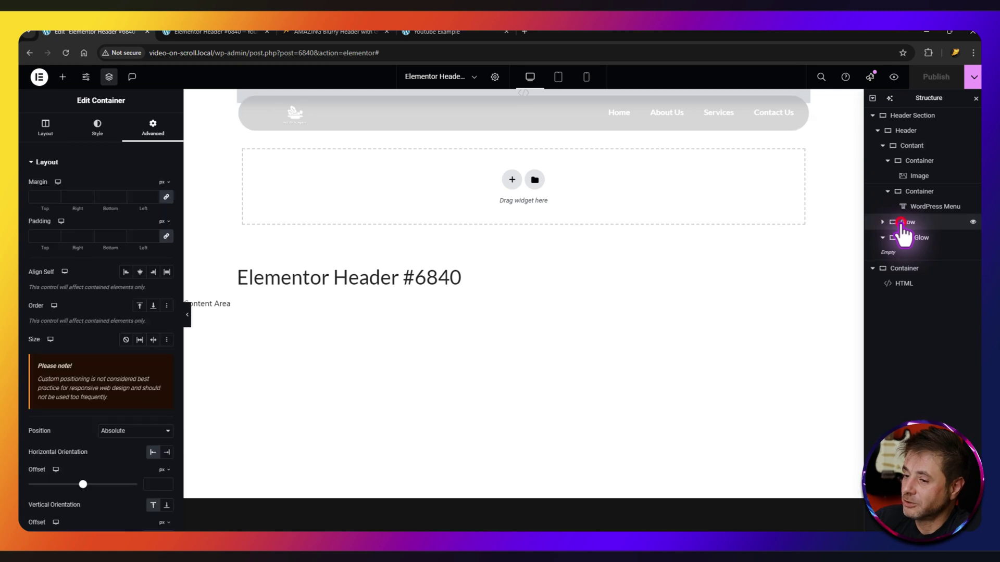
left_click(101, 125)
left_click(167, 228)
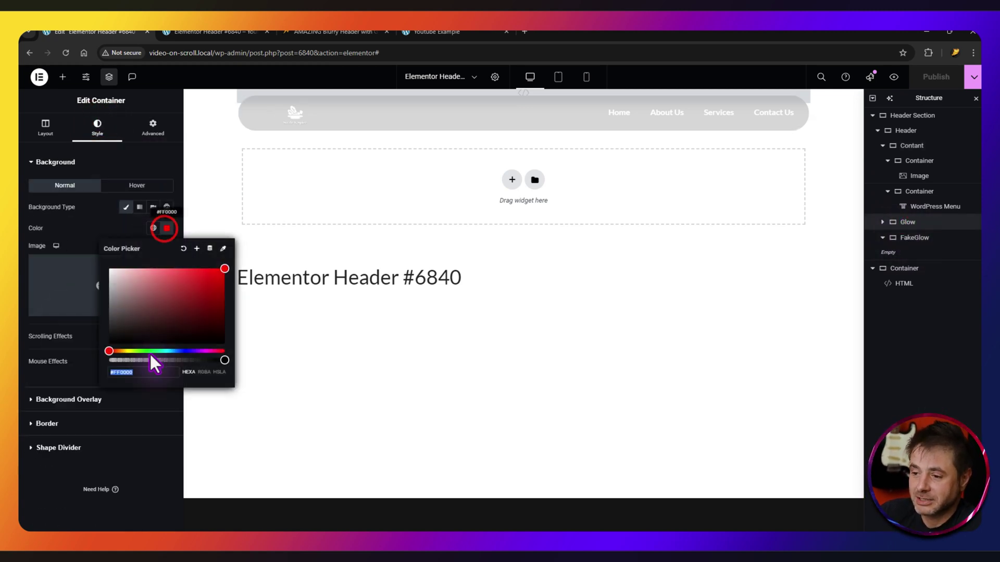
left_click_drag(110, 350, 148, 351)
left_click(936, 76)
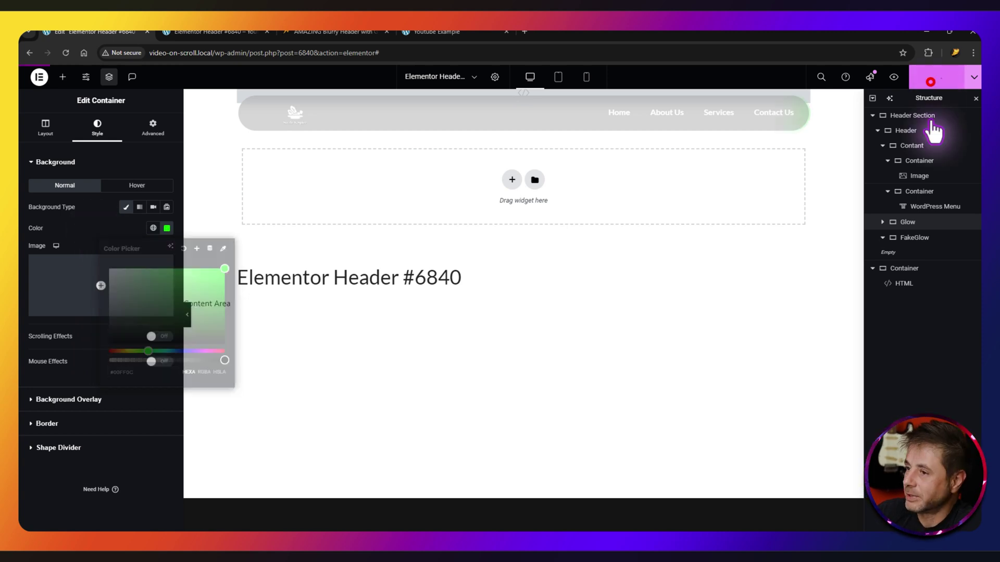
left_click(214, 32)
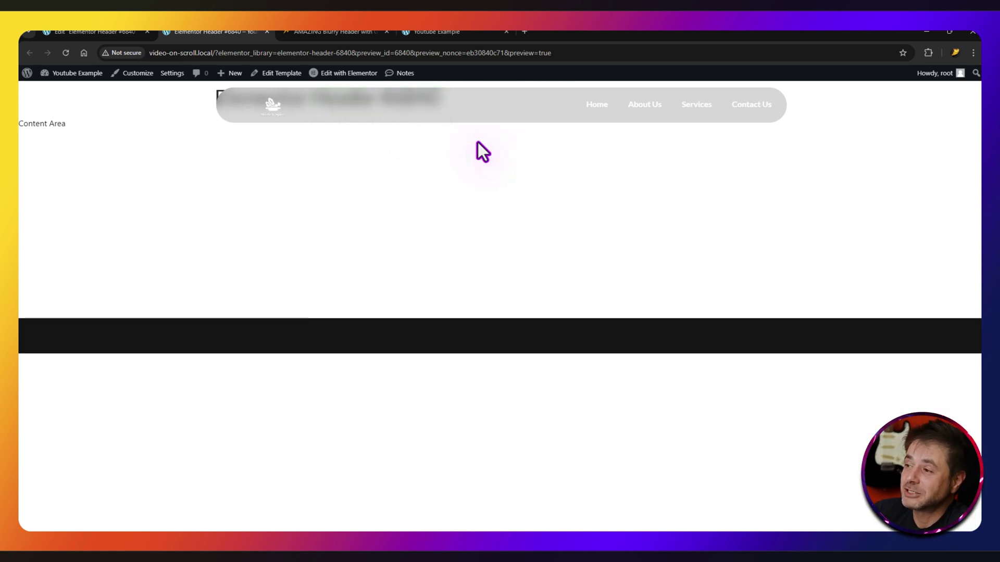
Set the Contant container's normal and hover background to semi-transparent black #0000008F, and publish and preview the header.
left_click(94, 31)
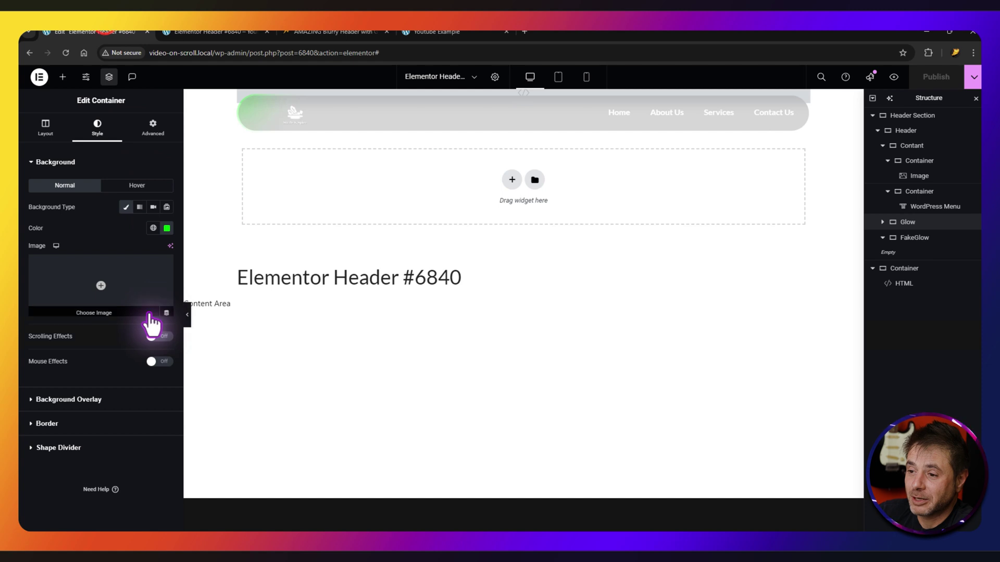
left_click(935, 146)
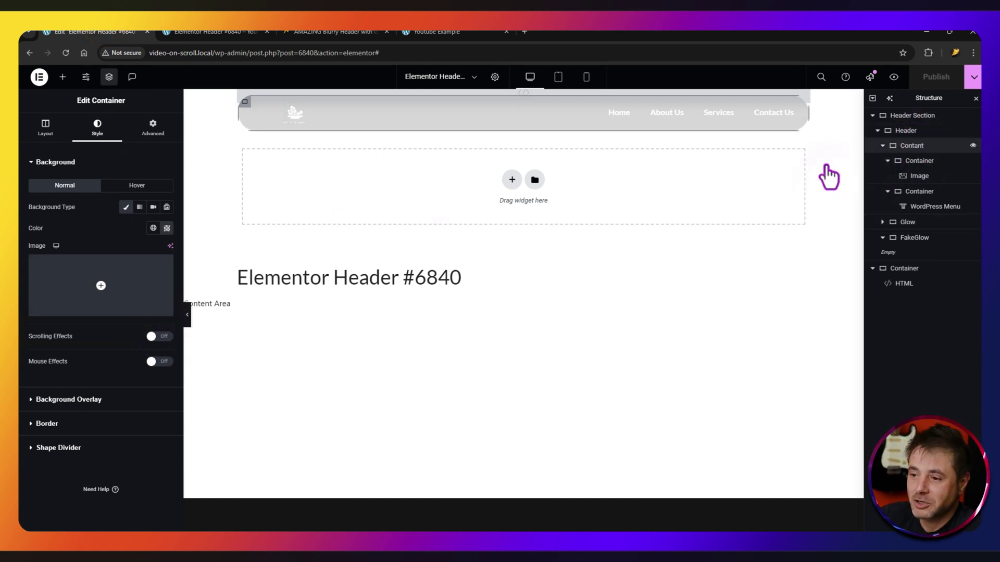
left_click(167, 228)
left_click_drag(107, 301, 171, 359)
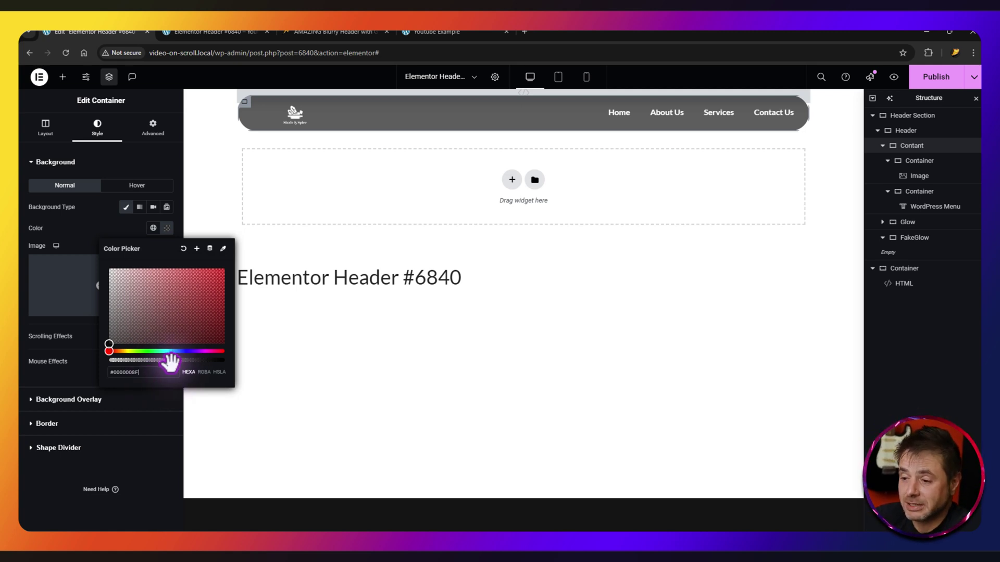
left_click(125, 189)
left_click(166, 228)
left_click(893, 76)
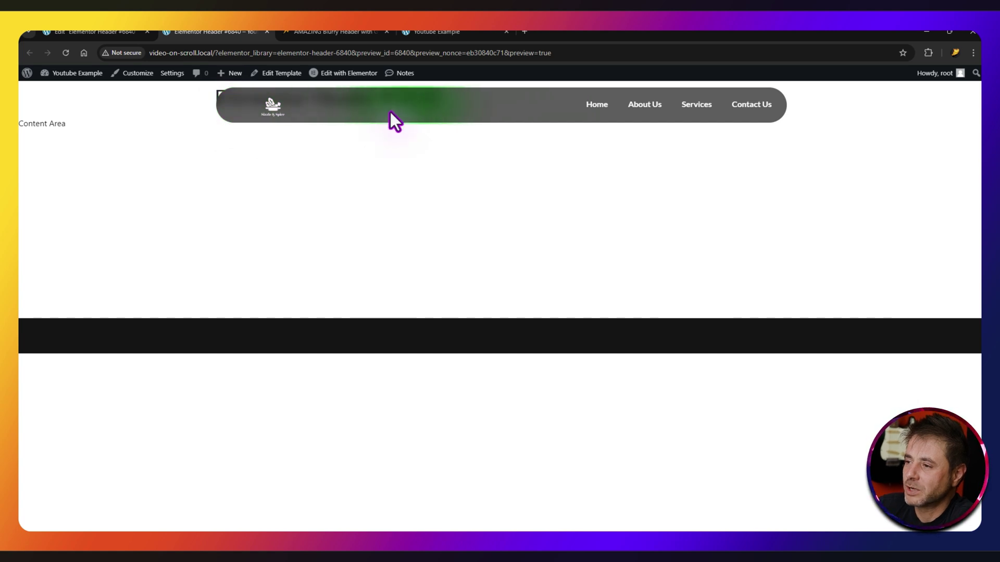
Give the outer Header container a classic background in a semi-transparent light grey, and publish and preview the result.
left_click(104, 32)
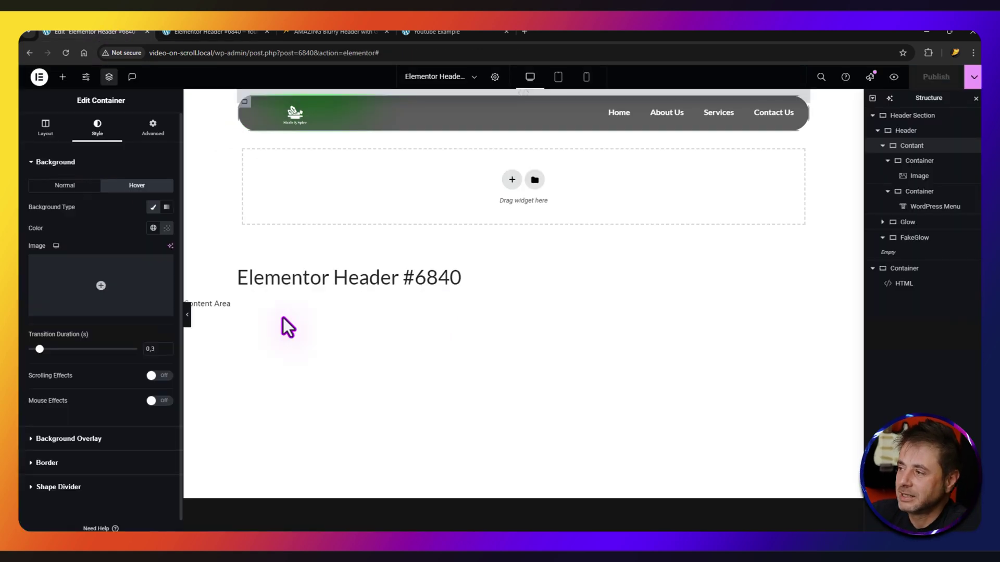
left_click(903, 131)
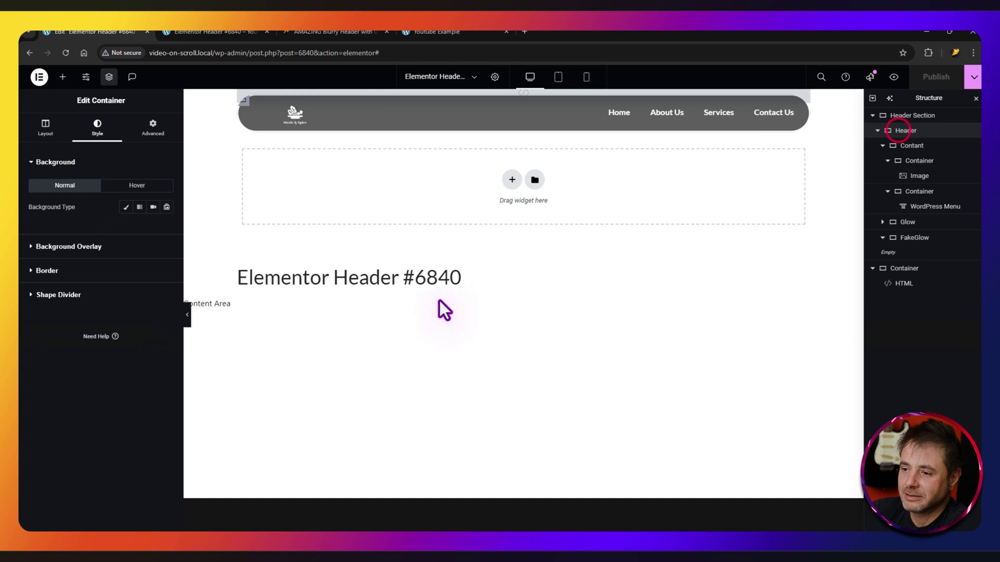
left_click(125, 207)
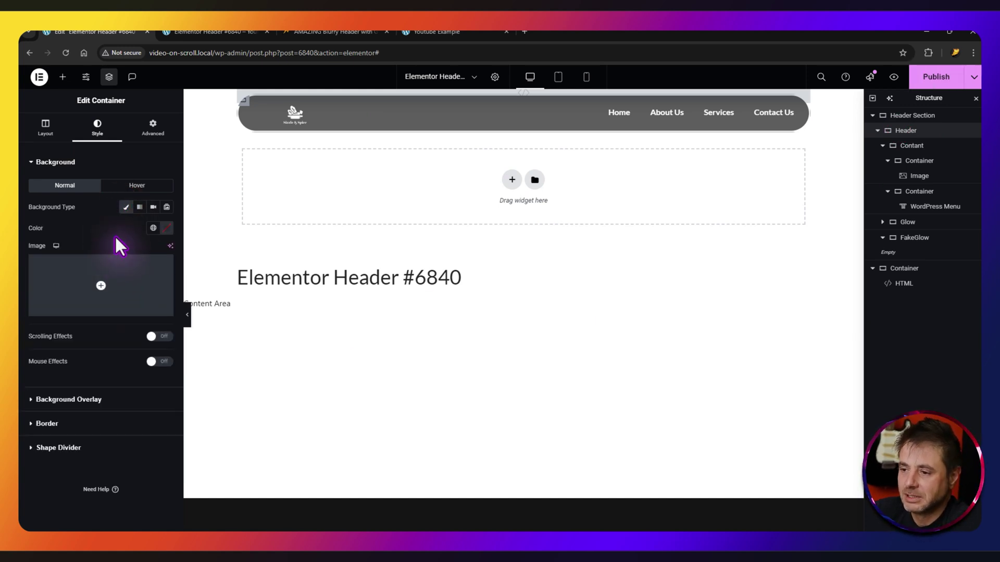
left_click(167, 228)
left_click_drag(113, 284, 109, 277)
left_click_drag(215, 359, 139, 363)
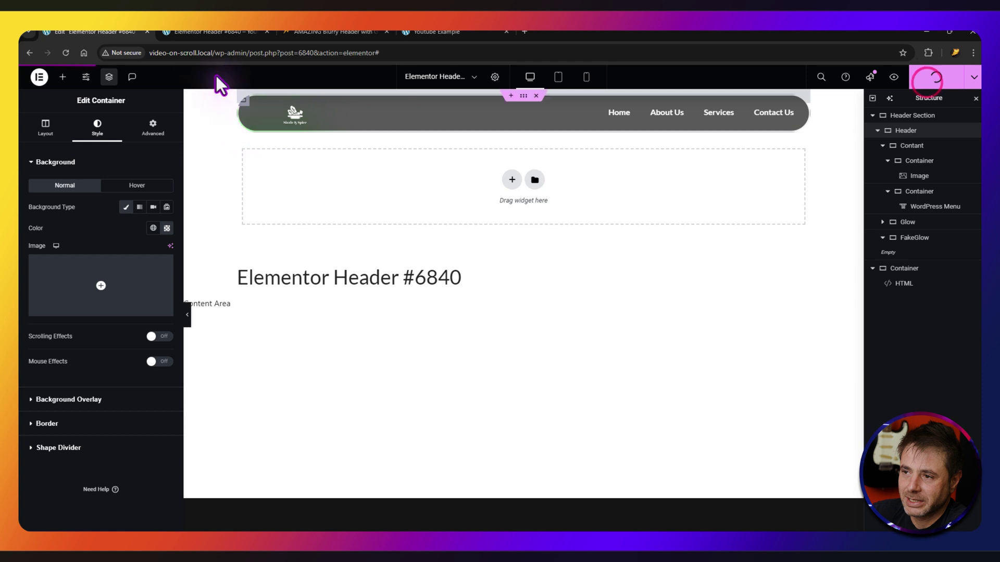
left_click(192, 31)
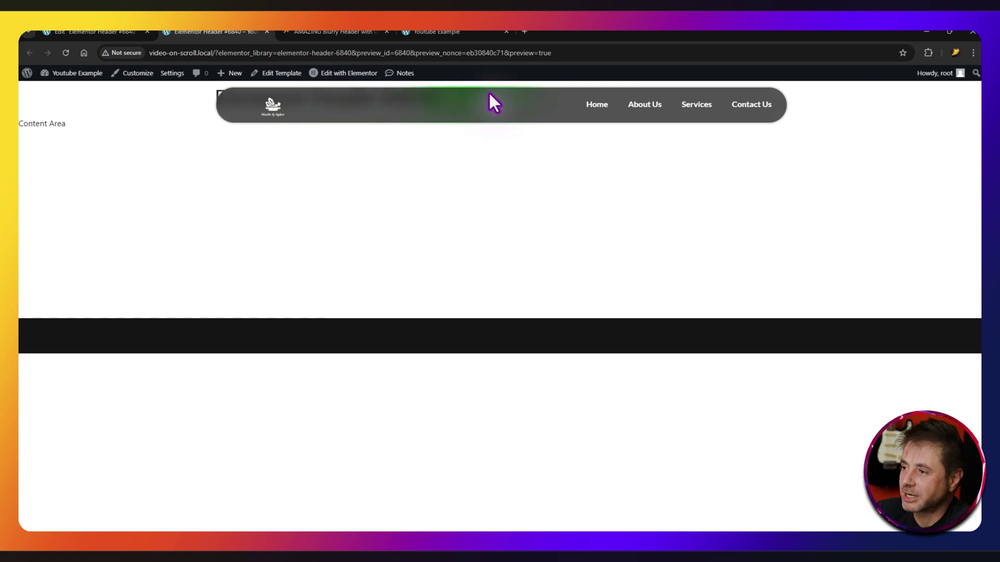
Review the Header container's padding settings and compare them with the header edge in the preview.
left_click(88, 31)
left_click(916, 131)
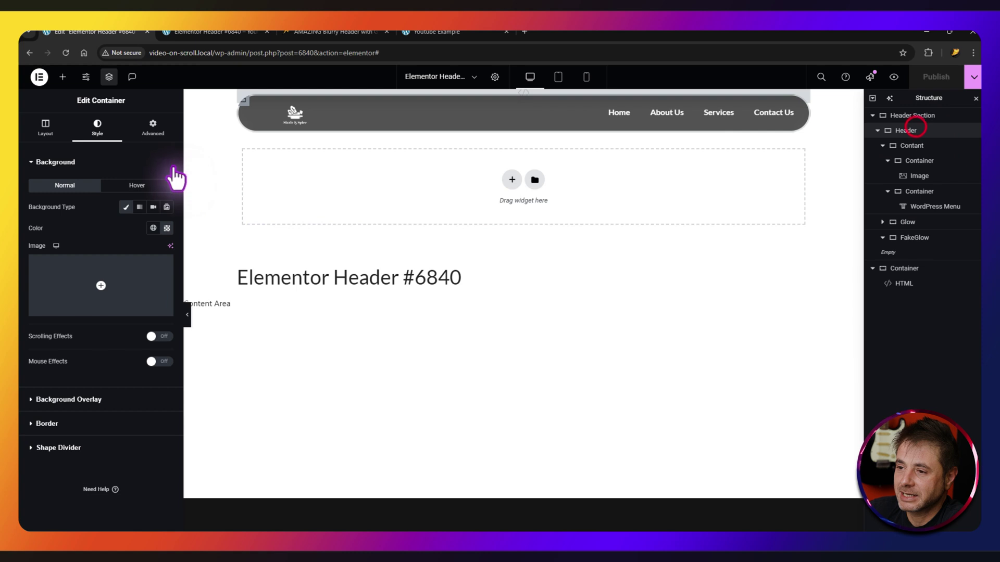
left_click(162, 130)
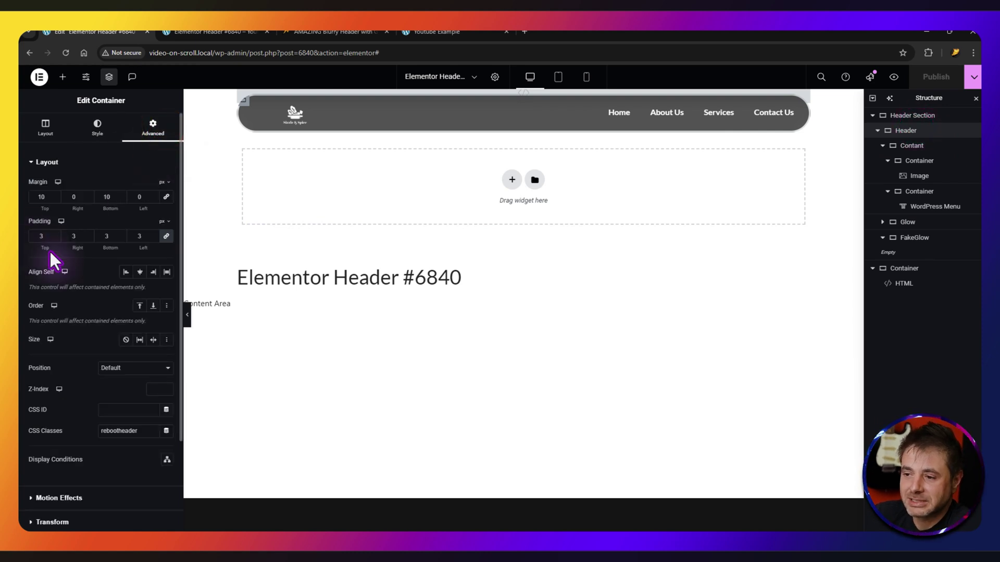
left_click(211, 32)
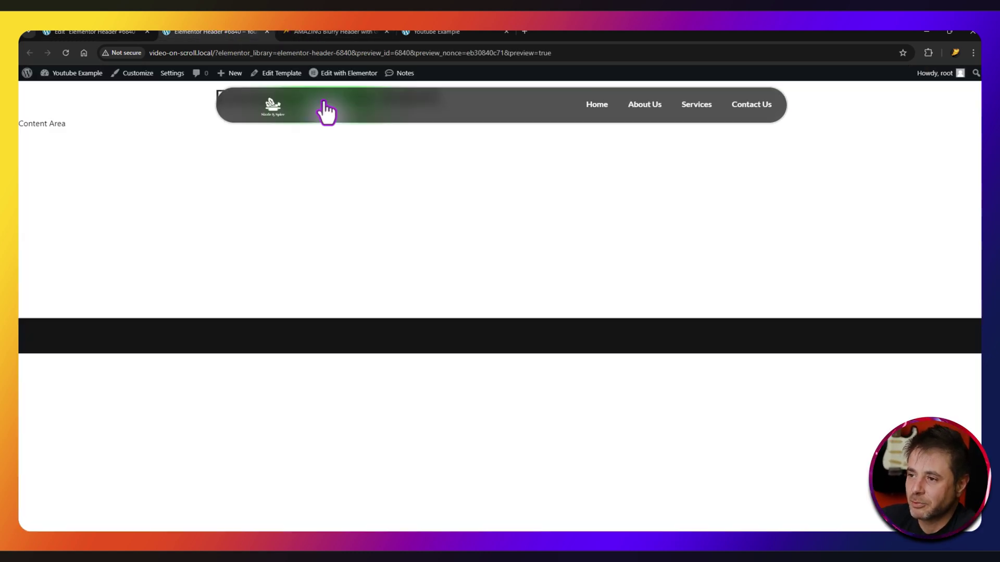